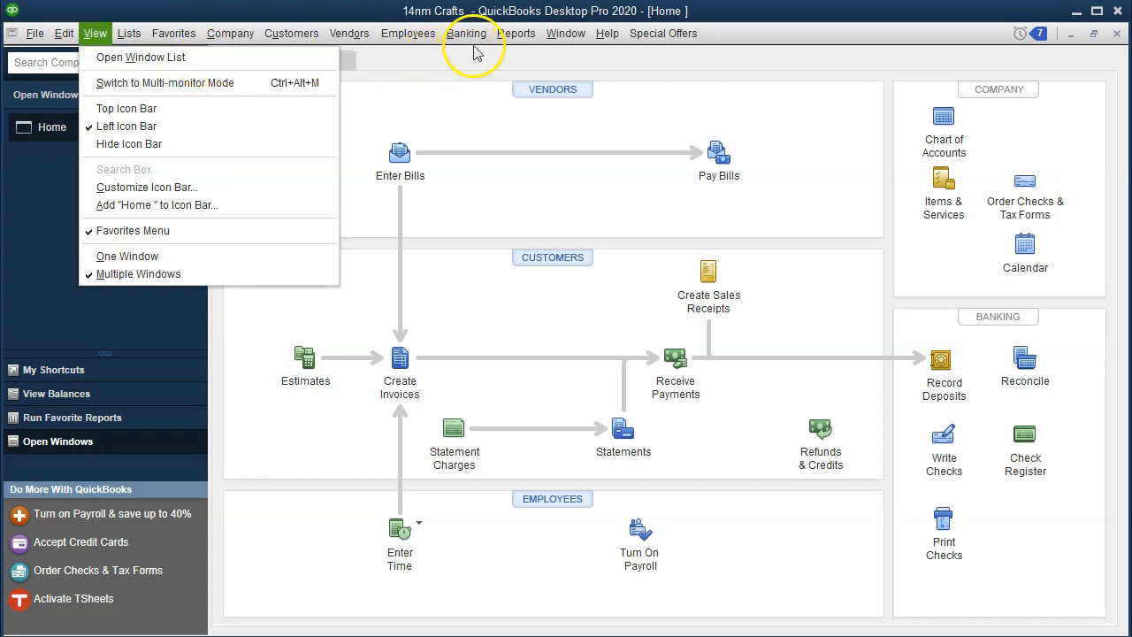
- Open the Trial Balance report from the accountant and tax reports
left_click(504, 36)
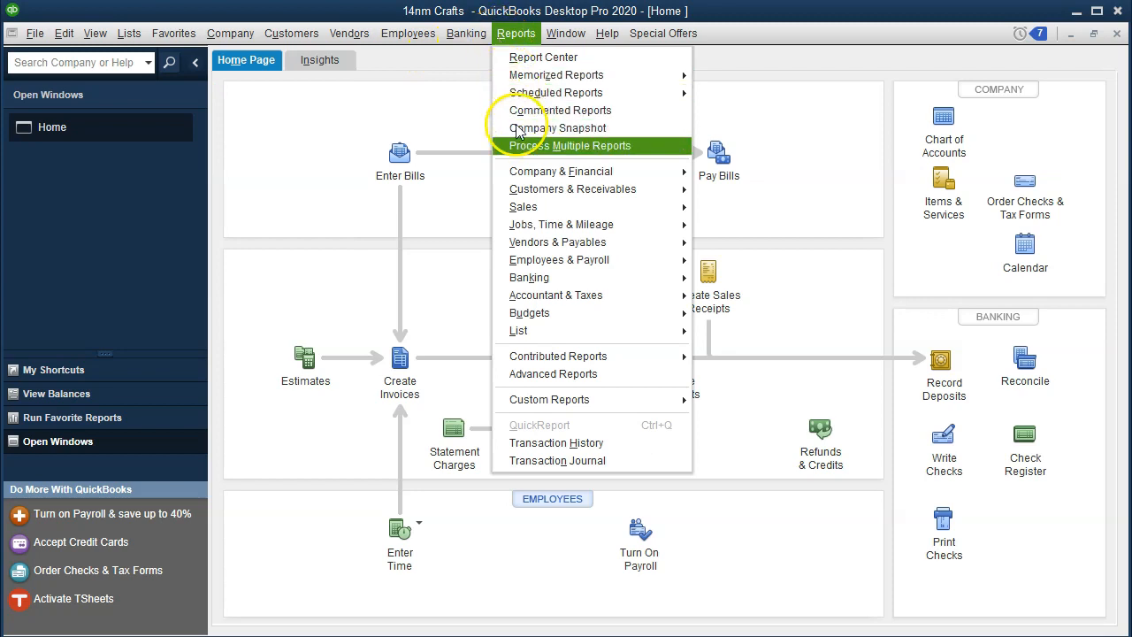
left_click(609, 299)
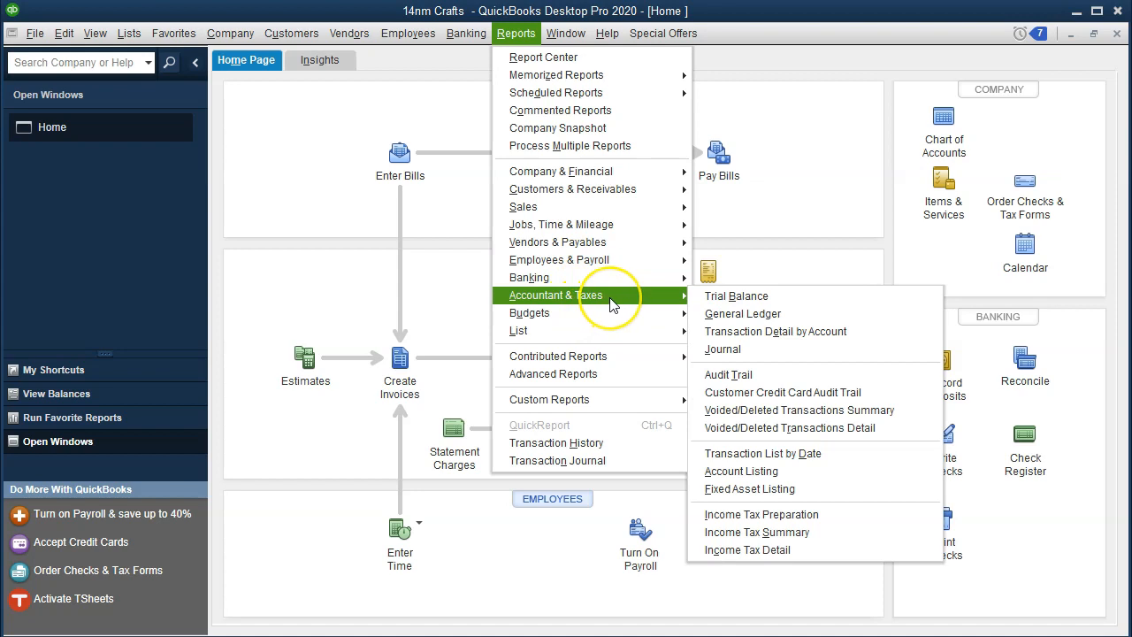
left_click(788, 297)
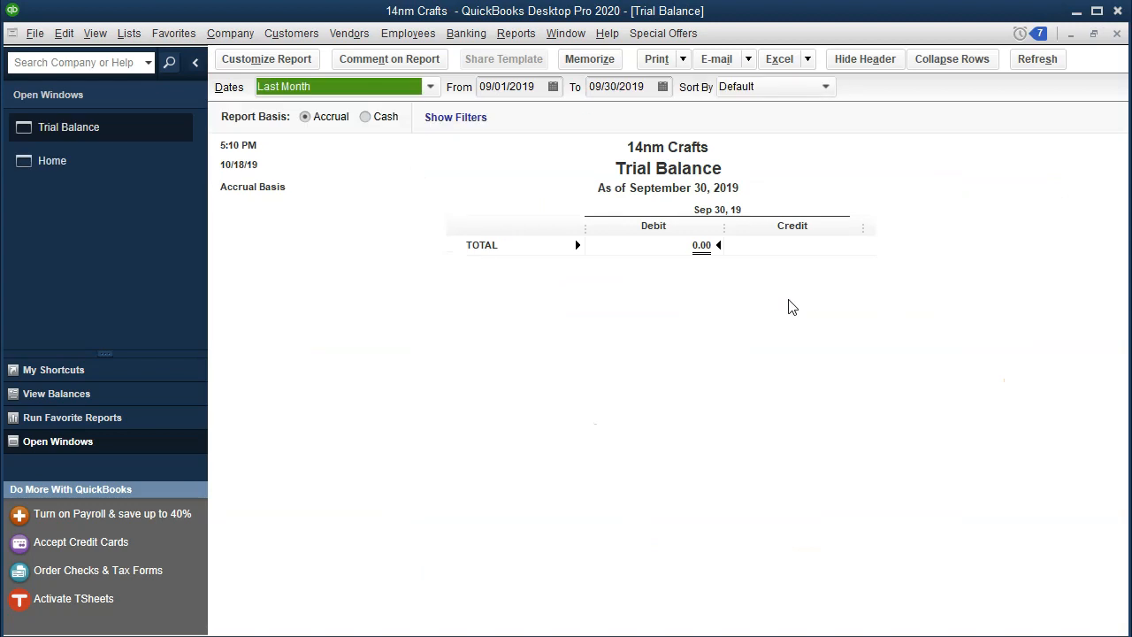
- Set the Trial Balance date range from 01/02/2000 to 12/31/2020
key("Tab")
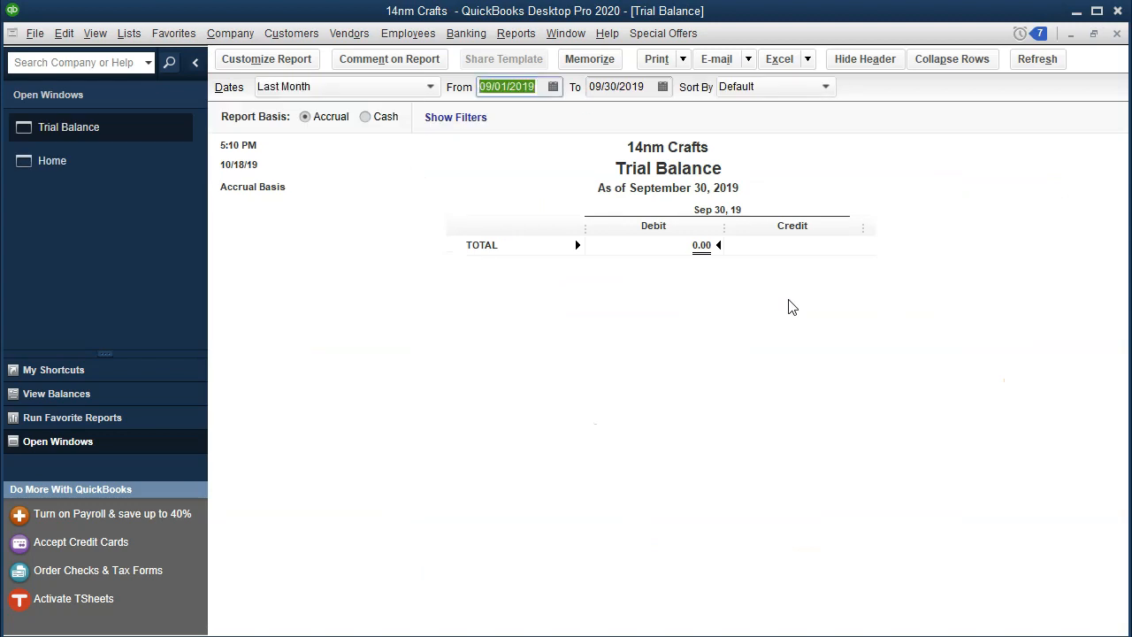
type("010200")
key("Tab")
type("123120")
key("Tab")
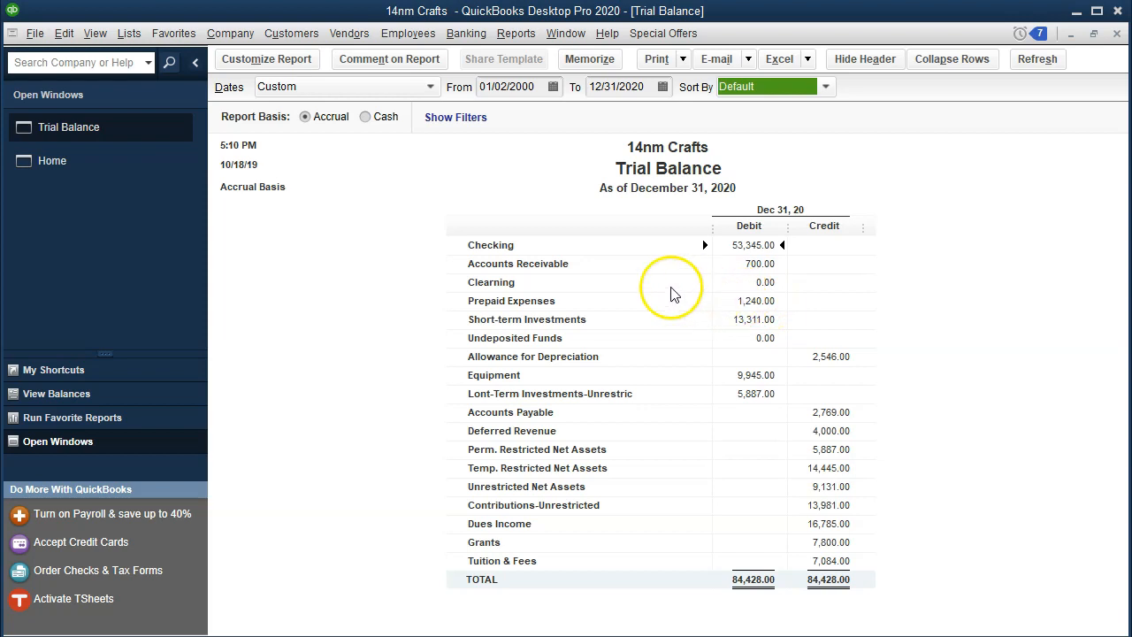
- Customize the Trial Balance report's column label font to size 11 and apply the change to all related fonts
left_click(276, 60)
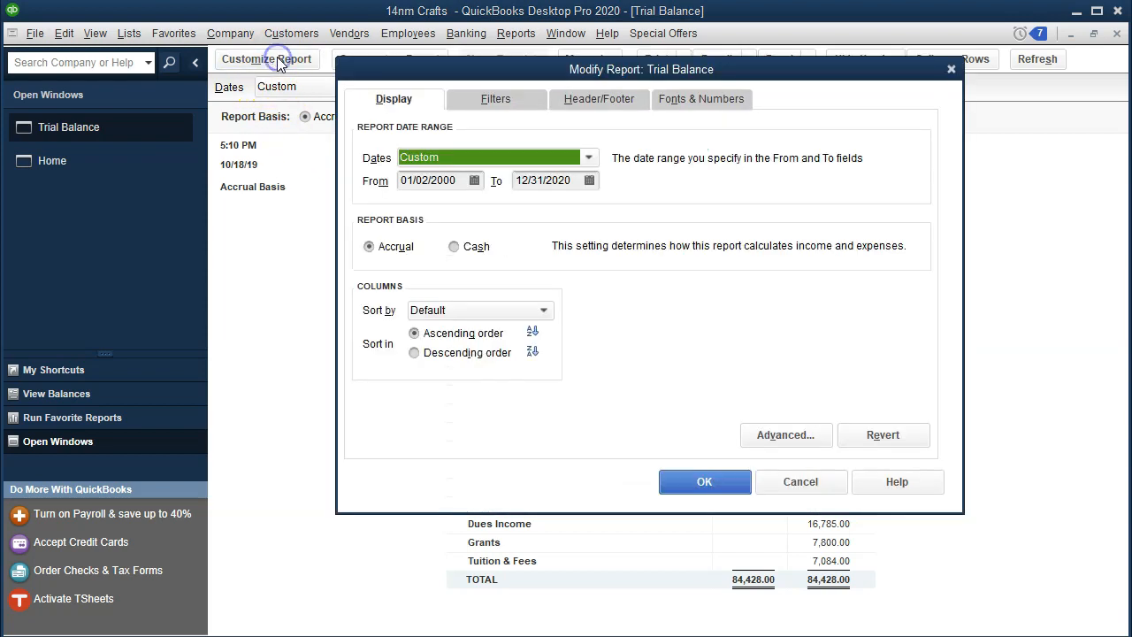
left_click(696, 103)
left_click(648, 334)
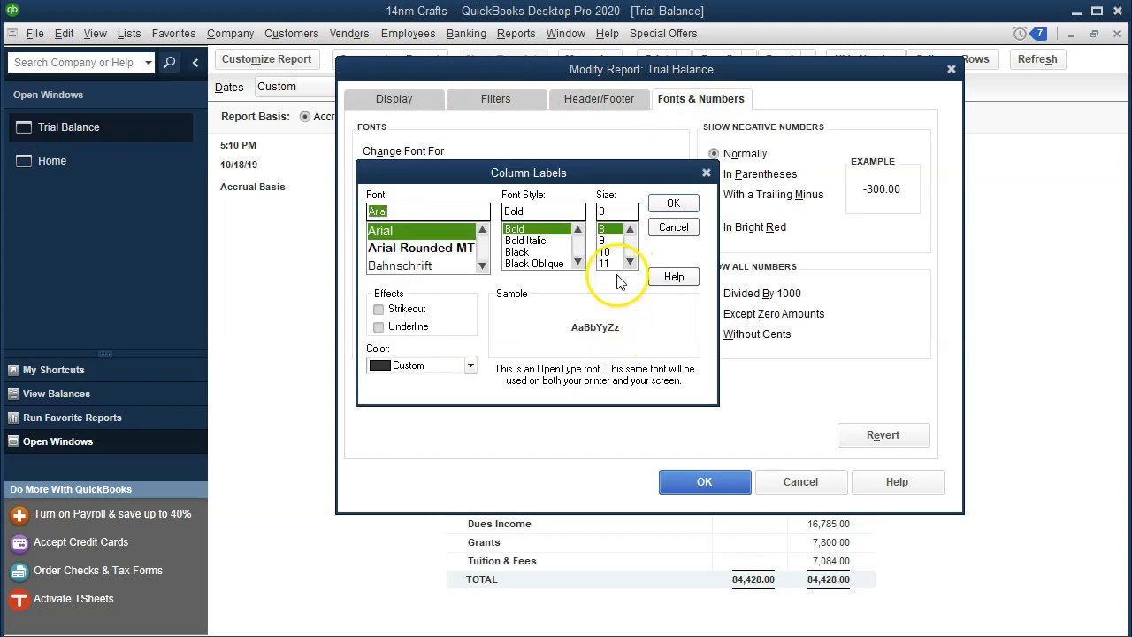
left_click(605, 264)
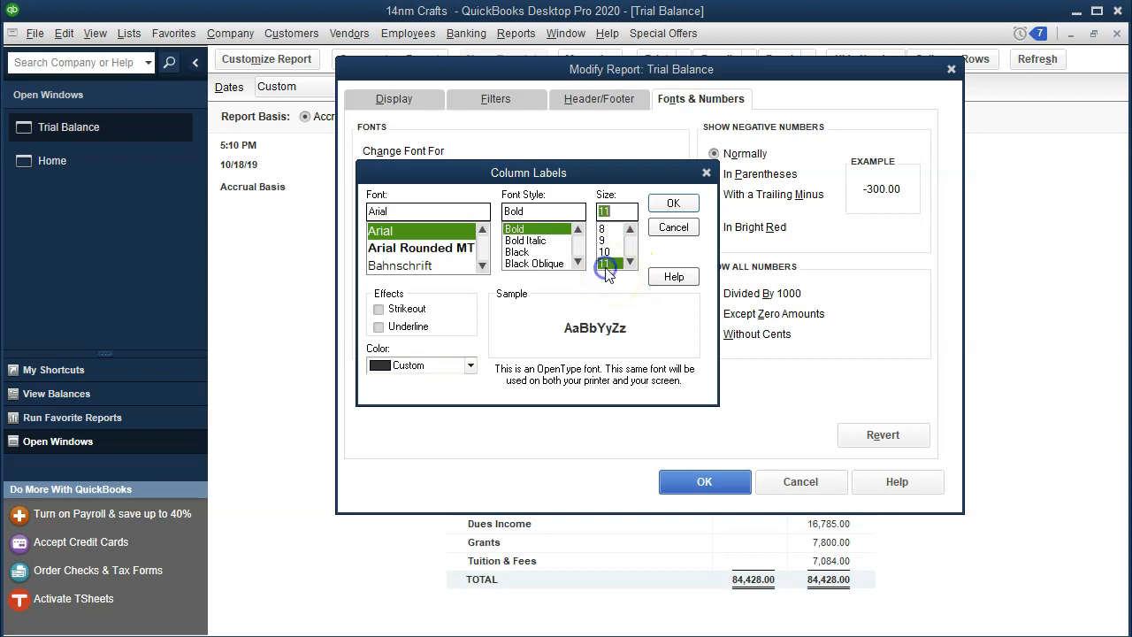
left_click(672, 203)
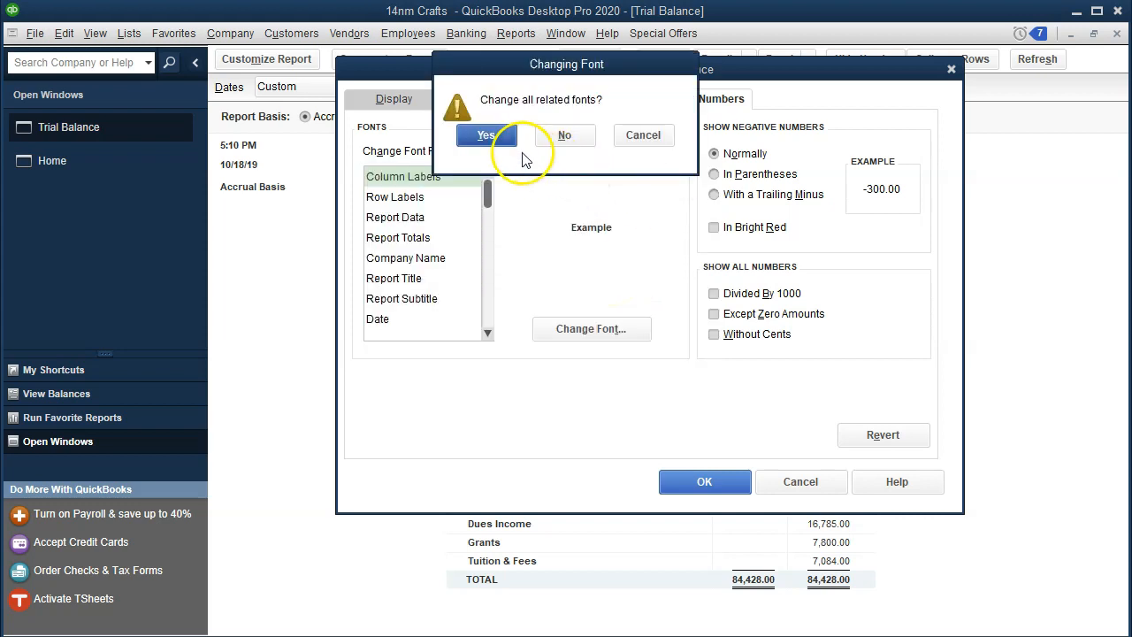
left_click(496, 137)
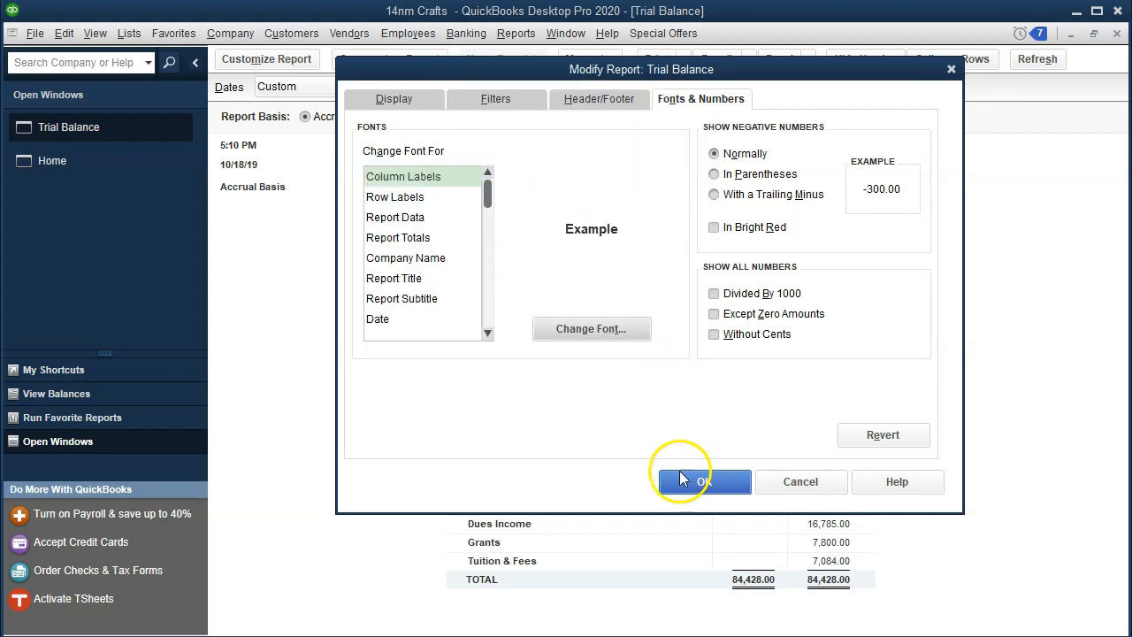
left_click(690, 481)
scroll(679, 465, "down", 5)
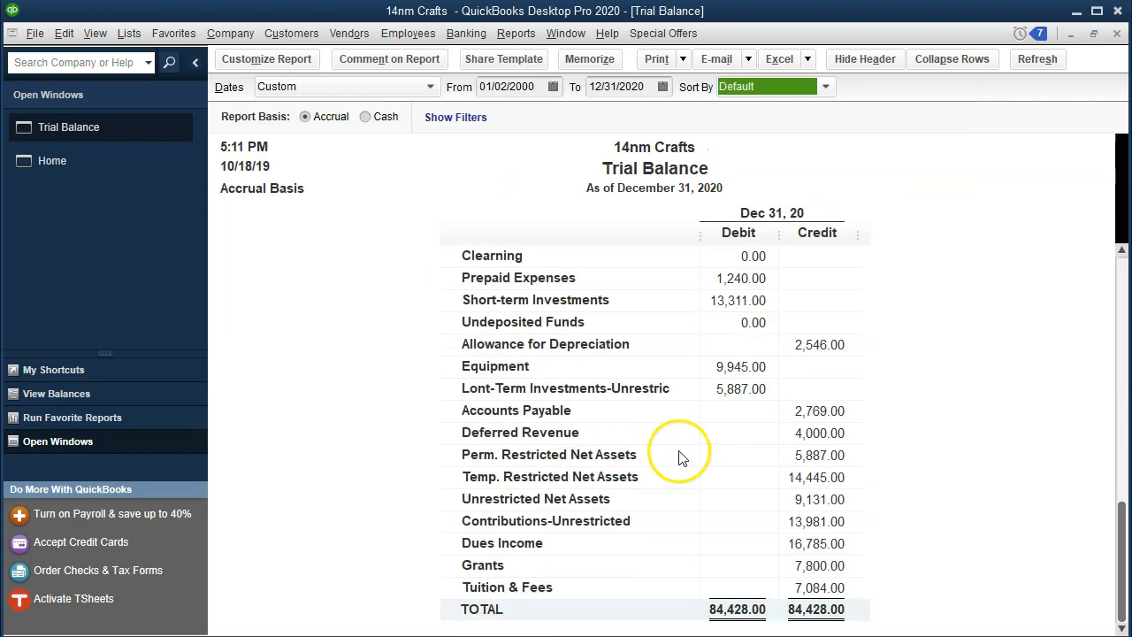
scroll(679, 458, "up", 1)
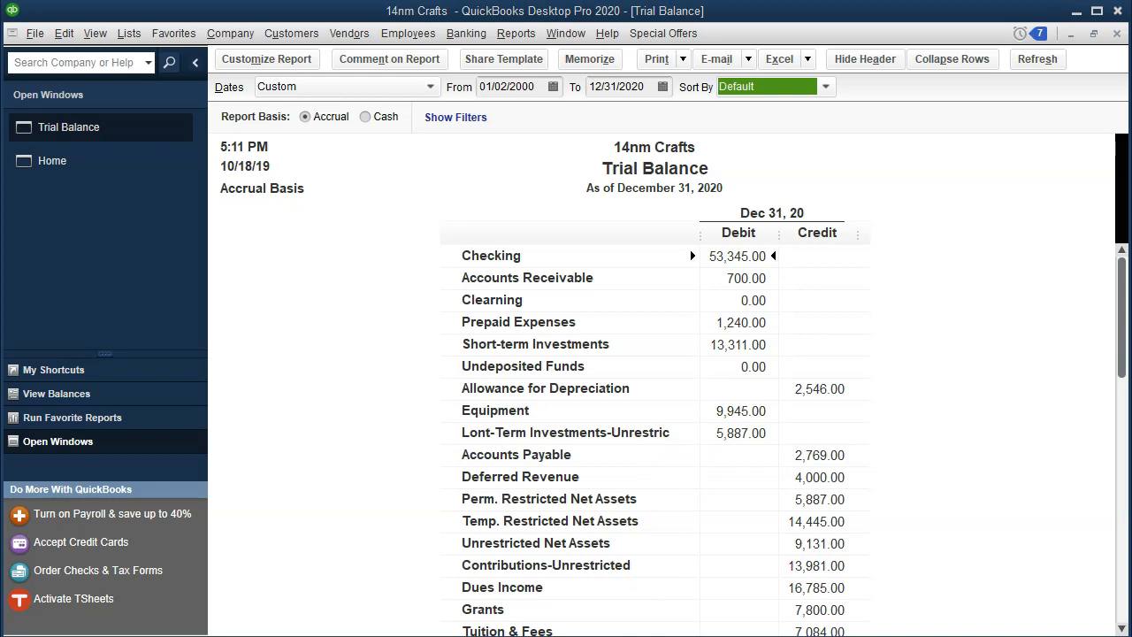
- Switch to the Excel workbook 14nm - Copy.xlsx and review the transaction 1 data on the Example (3) sheet, including sales and commissions
left_click_drag(1131, 18, 777, 9)
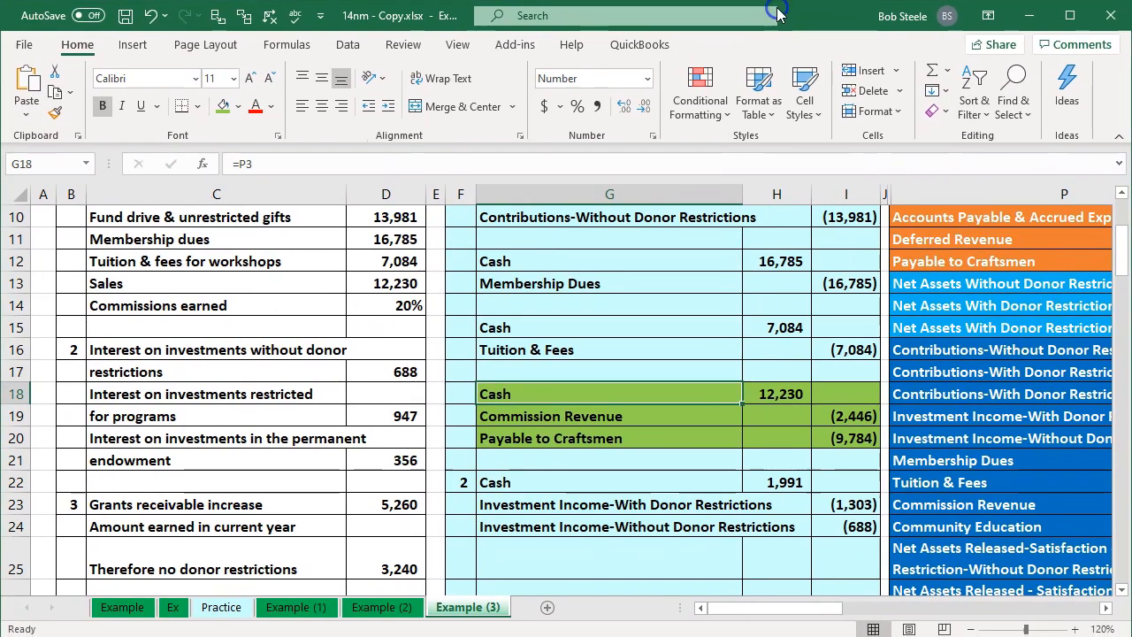
left_click(652, 431)
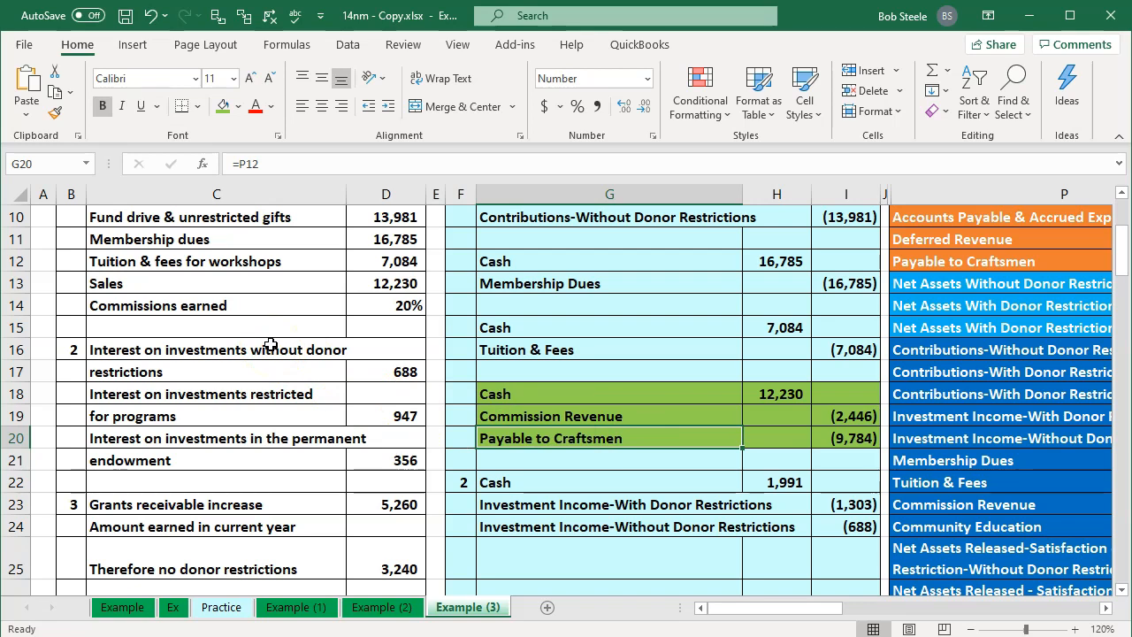
scroll(270, 344, "up", 3)
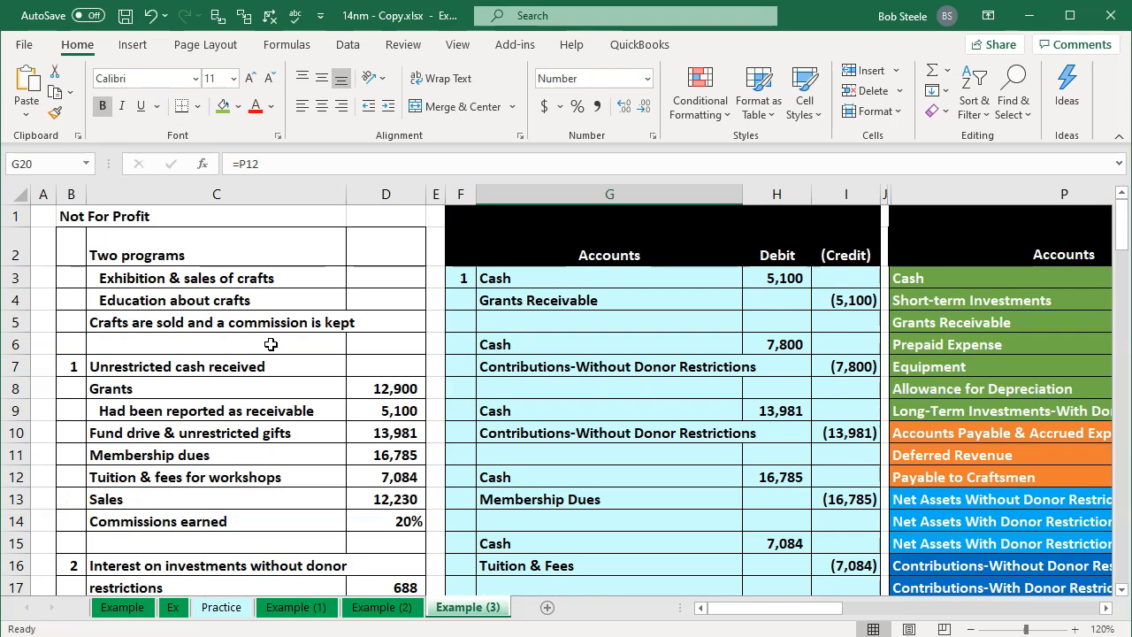
scroll(270, 344, "down", 3)
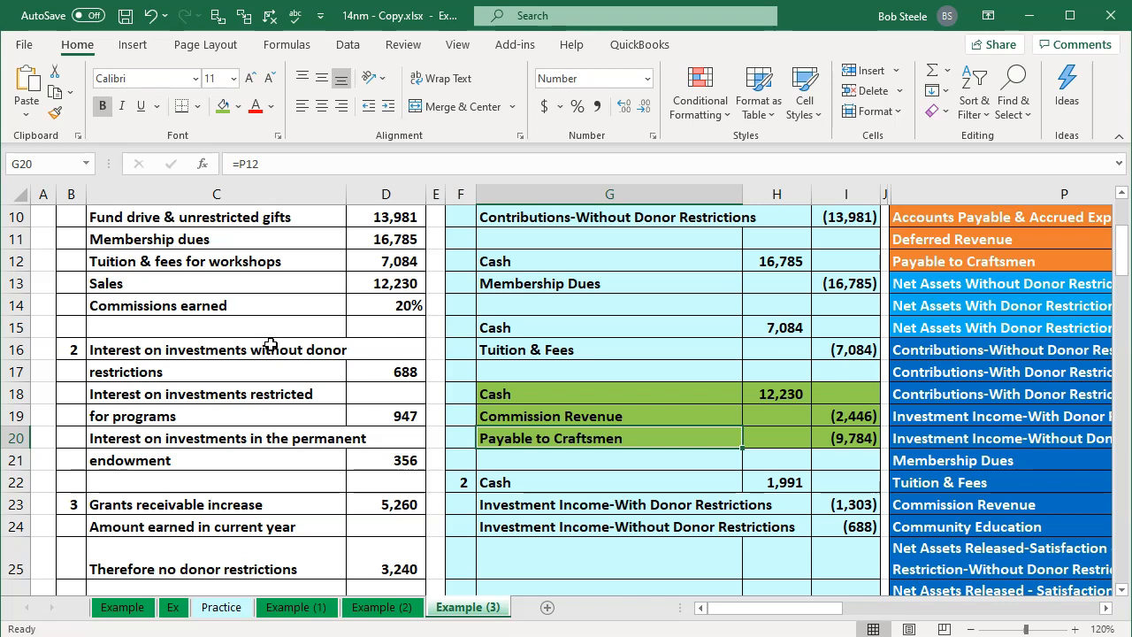
- Examine the craft sales journal entry in rows 18 to 20, including the Commission Revenue and Payable to Craftsmen credit formulas
left_click(594, 391)
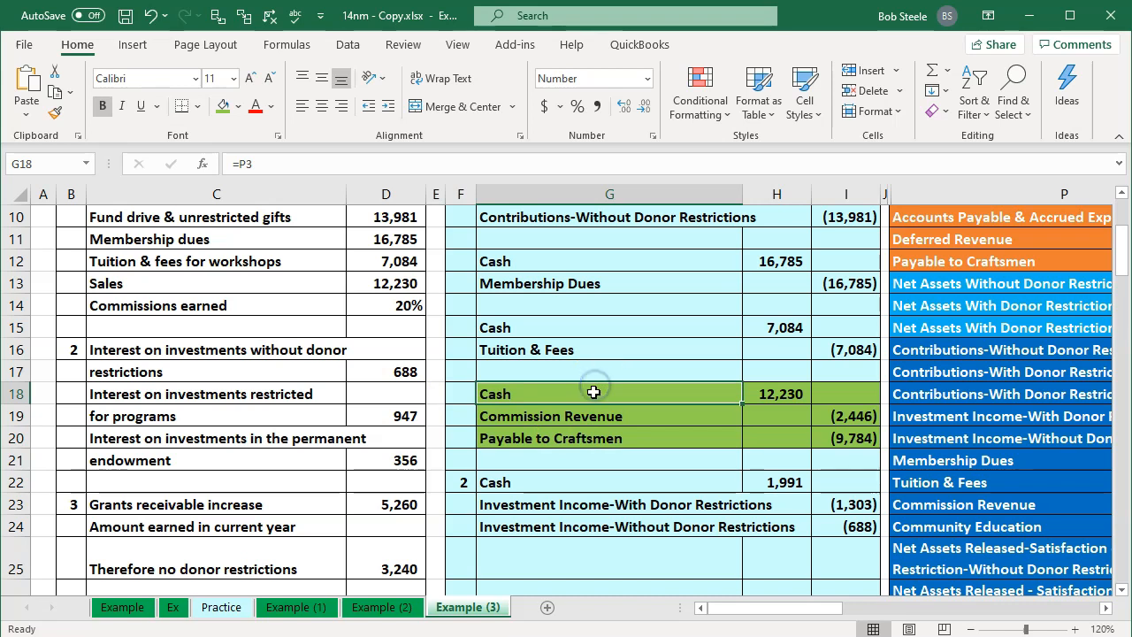
key("Right")
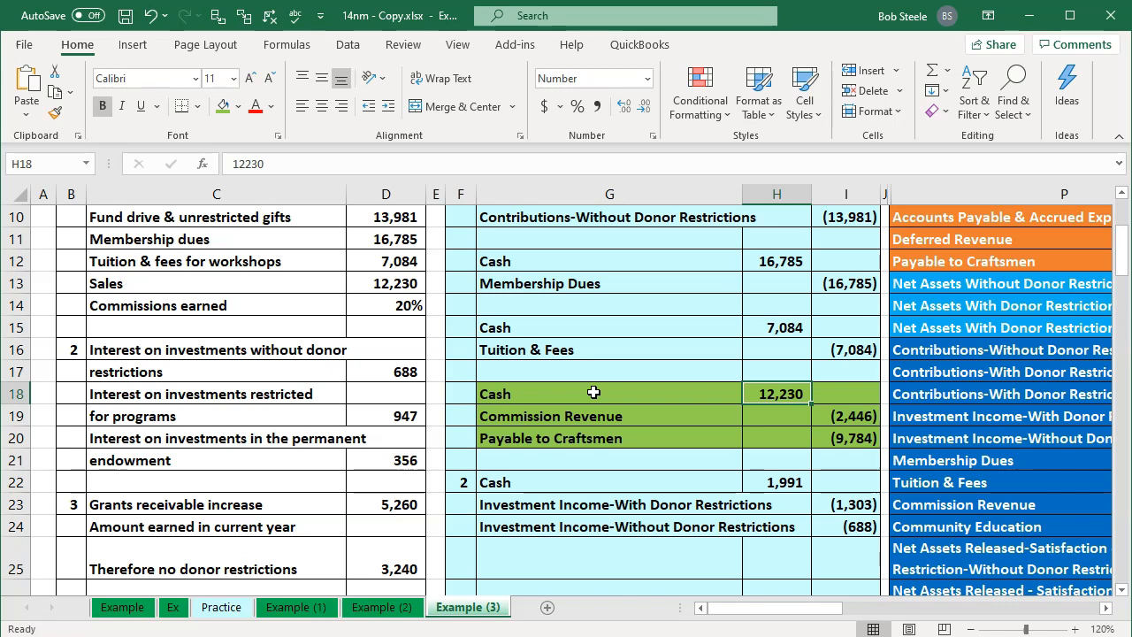
key("Return")
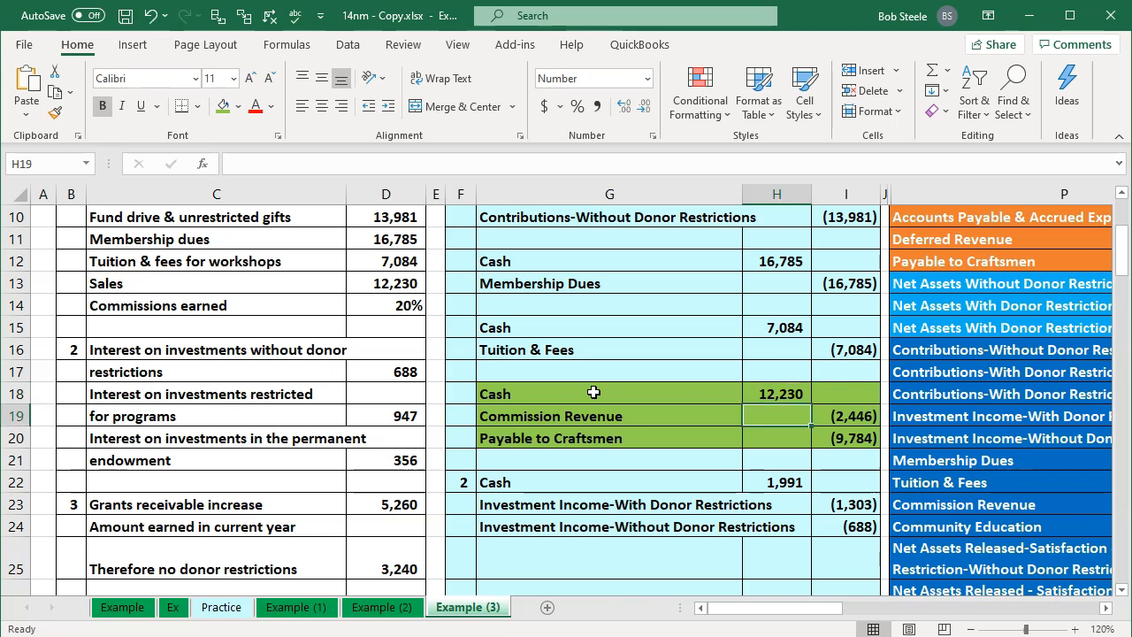
key("Right")
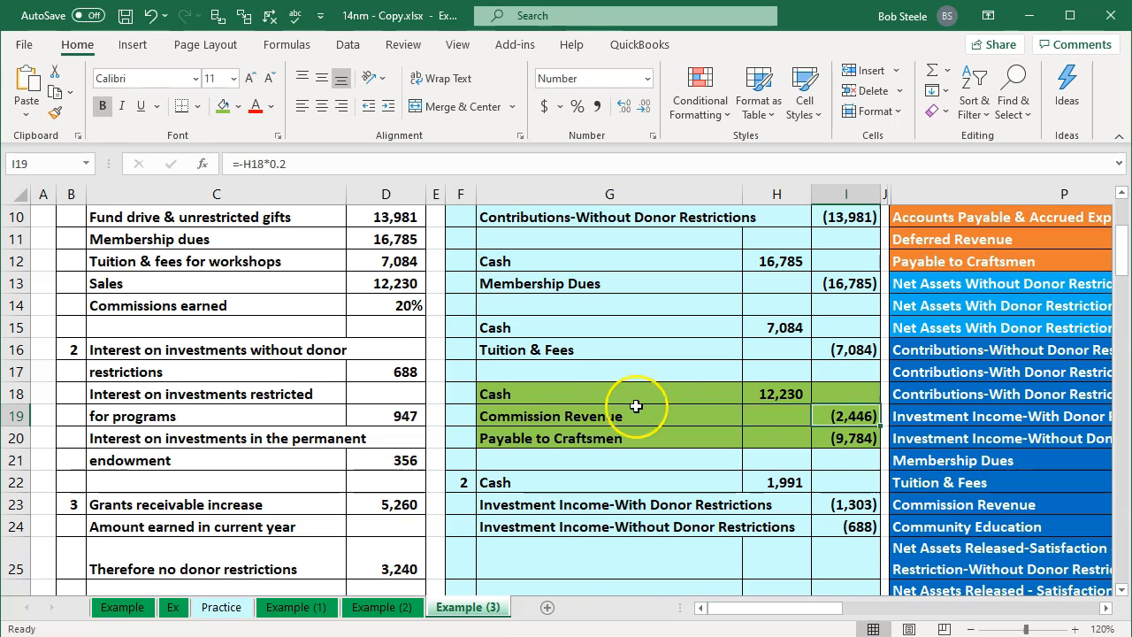
double_click(855, 415)
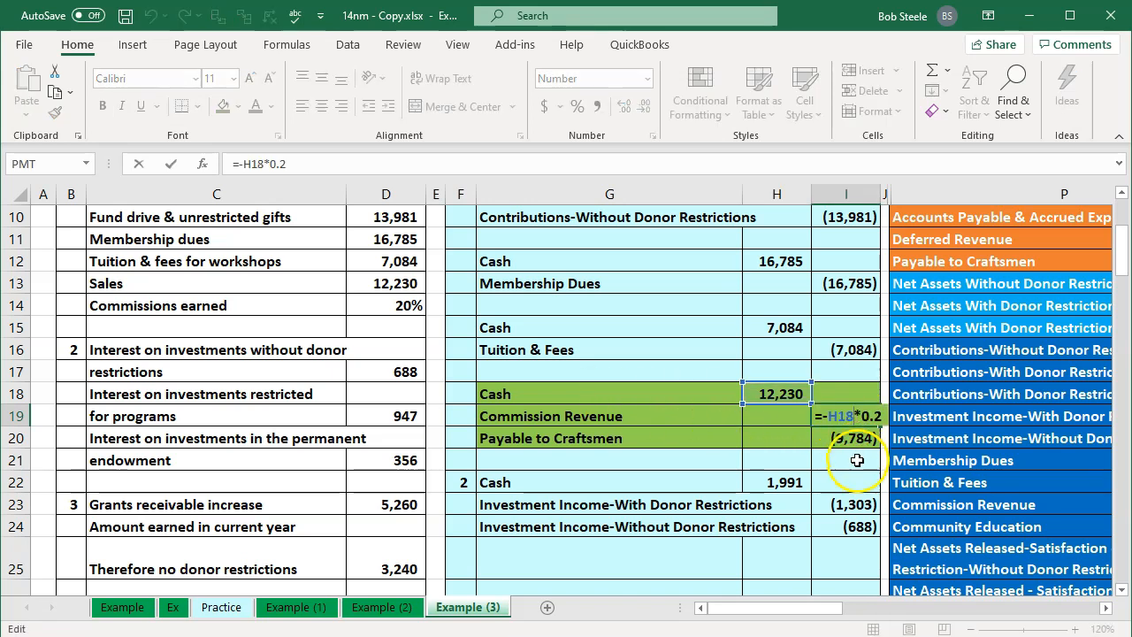
key("Return")
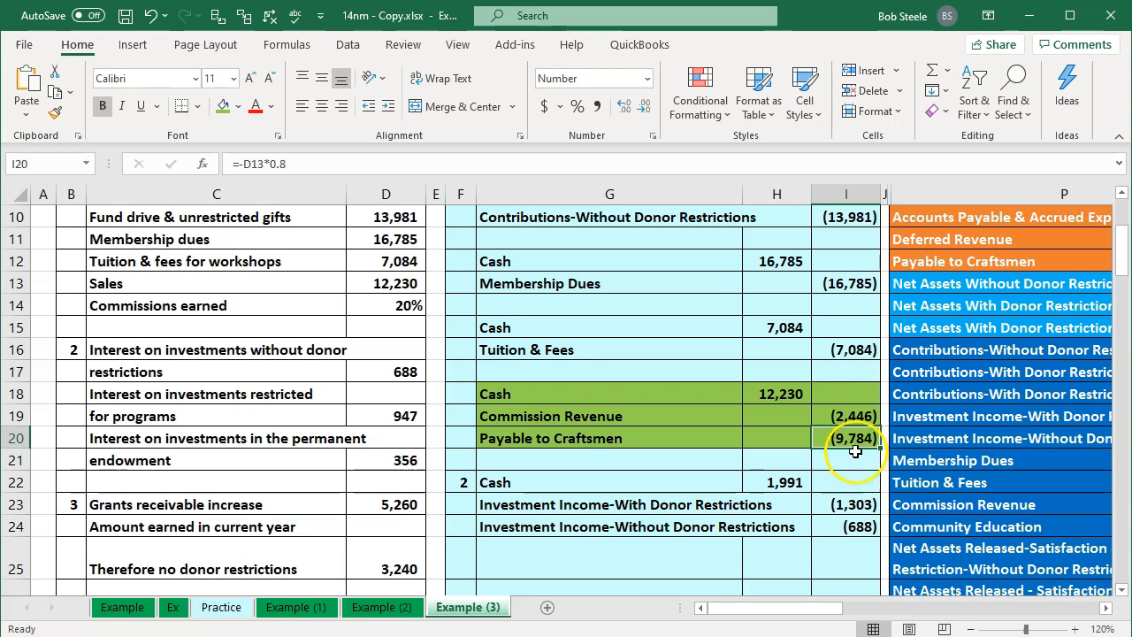
double_click(853, 446)
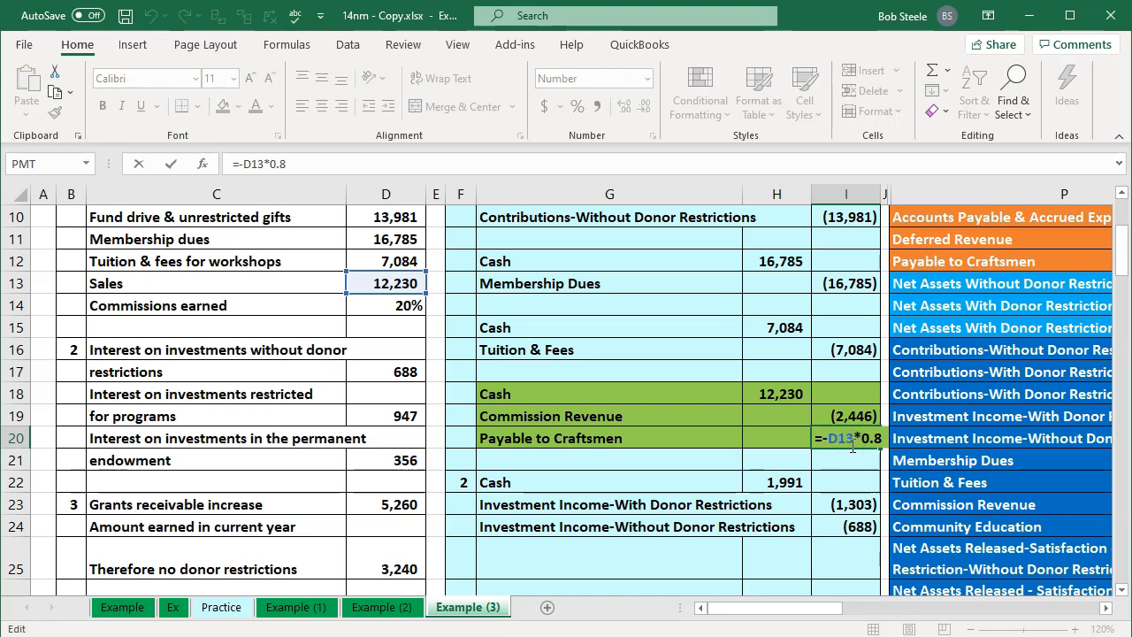
key("Return")
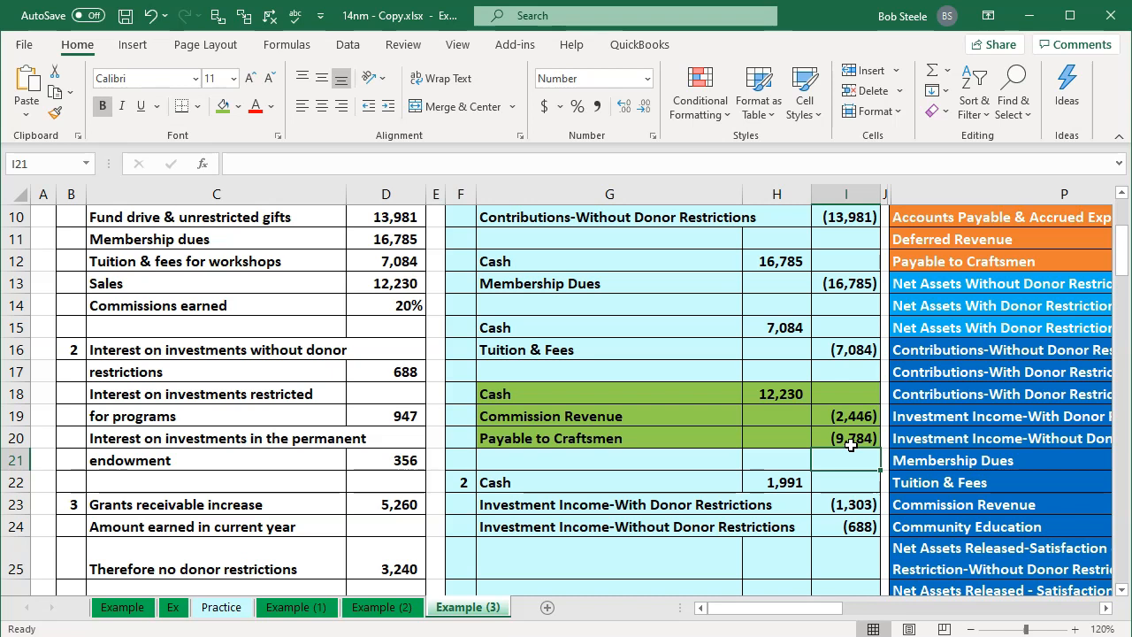
key("Up")
key("Up")
key("Left")
key("Up")
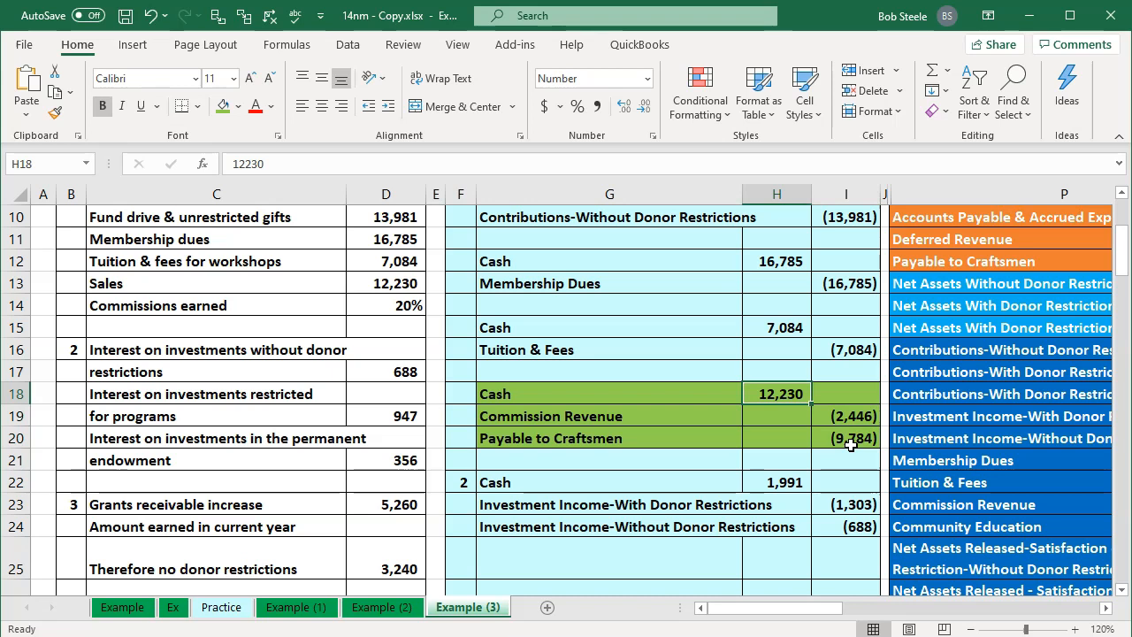
key("Down")
key("Right")
key("Down")
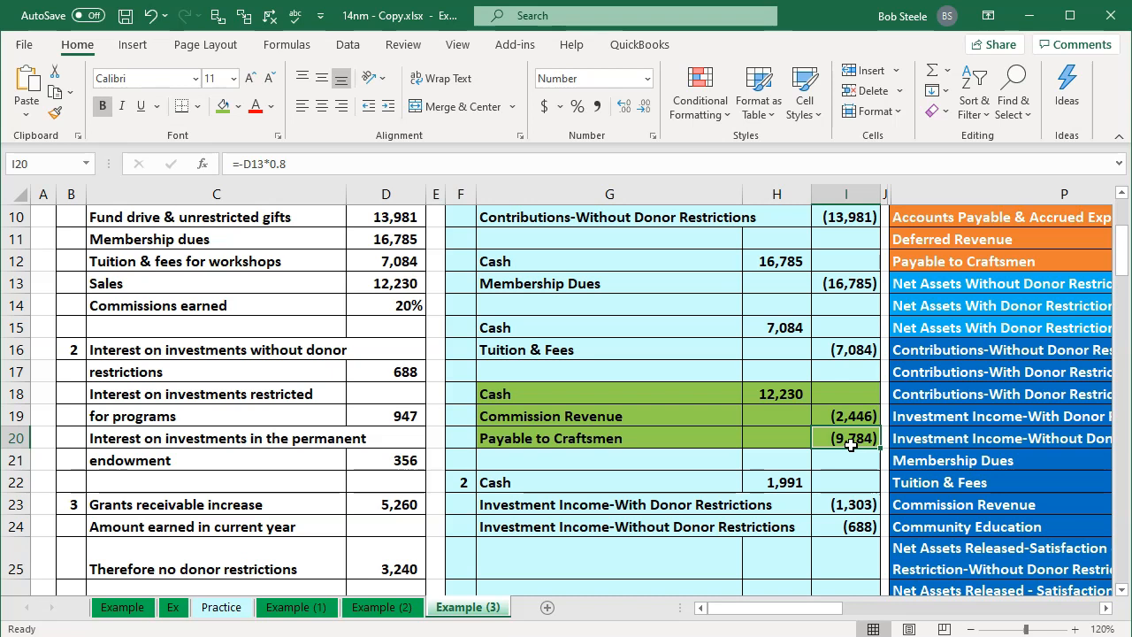
- Enter a formula in the Cash row's ADJ cell R3 that references the cash debit of the craft sales entry
key("Right")
key("Right")
key("Right")
key("Right")
key("Right")
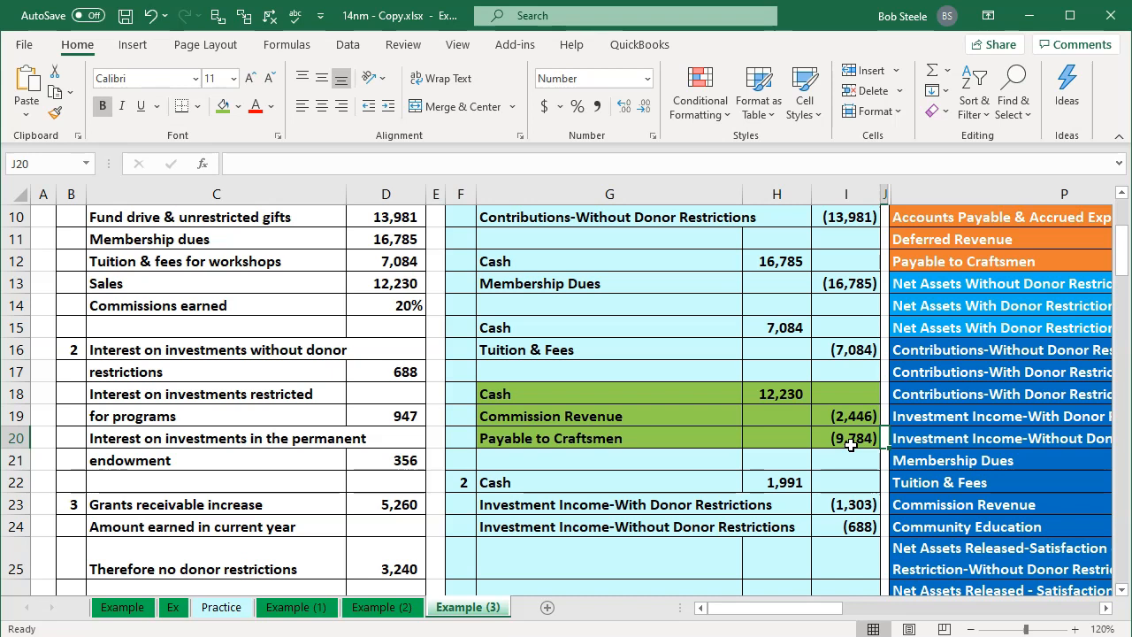
key("Up")
key("Left")
key("Up")
key("Up")
key("Up")
key("Up")
key("Up")
key("Up")
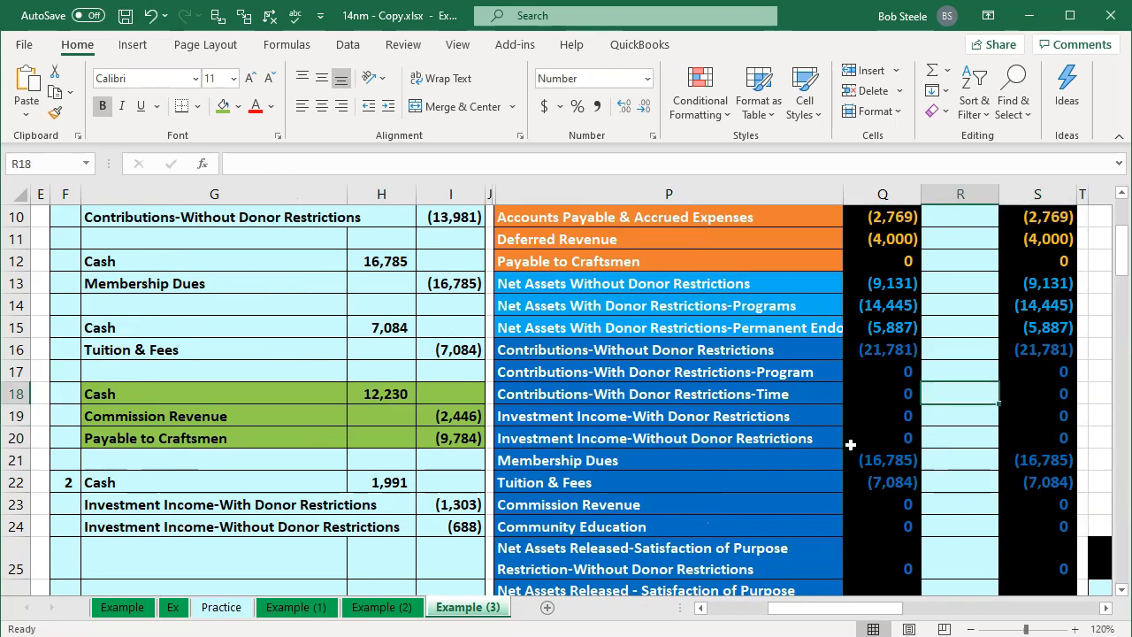
key("Up")
key("Up")
key("Up")
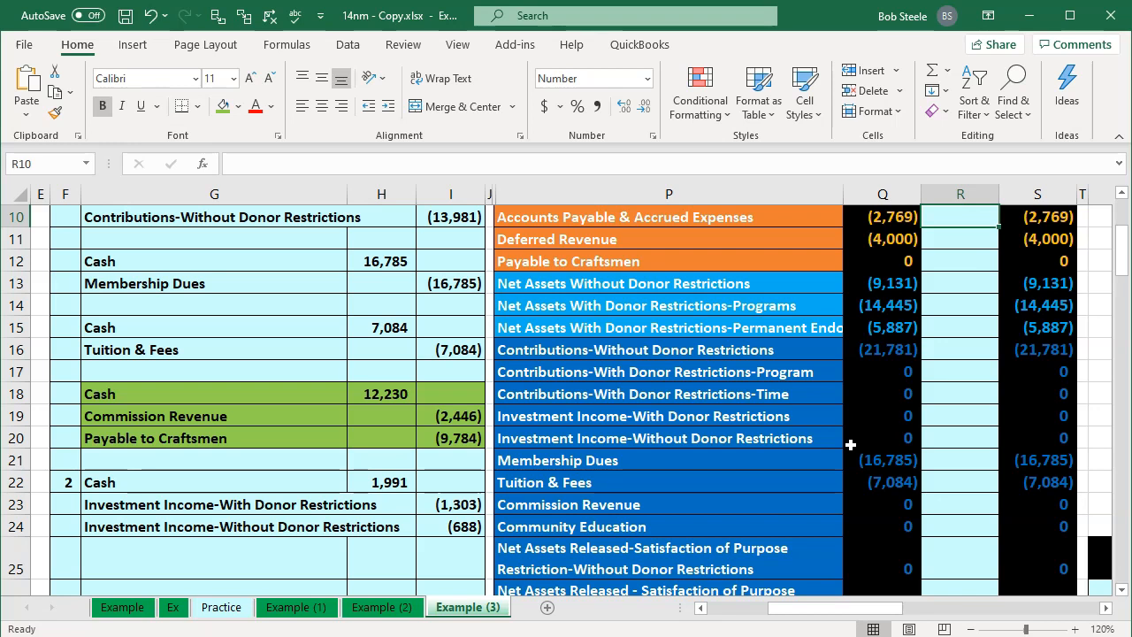
key("Up")
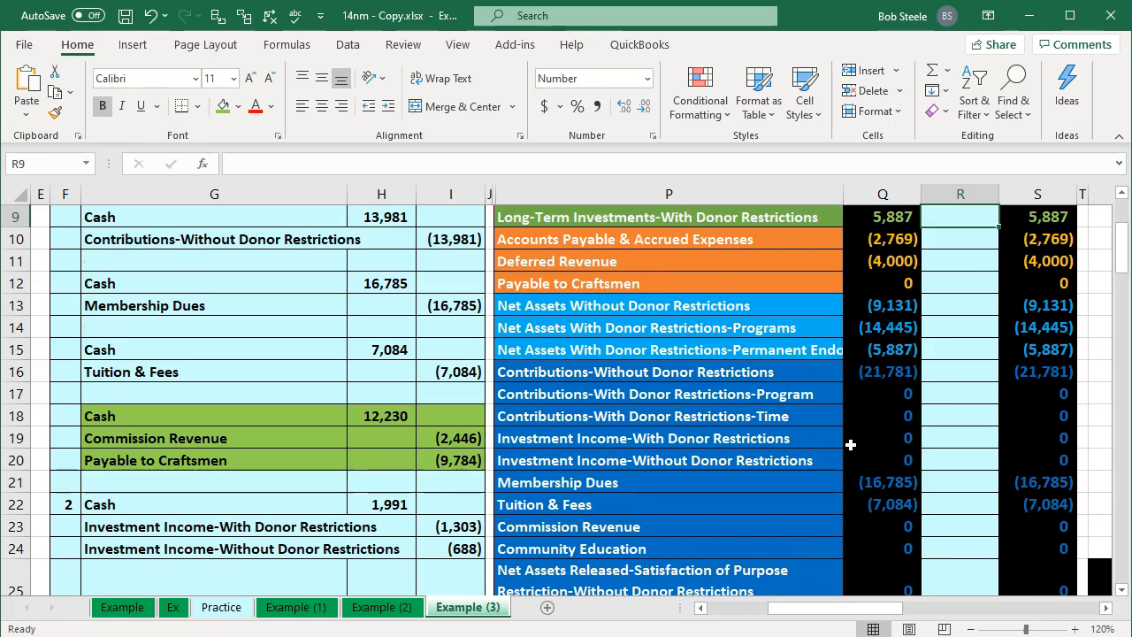
key("Up")
key("Up")
key("Up")
key("Up")
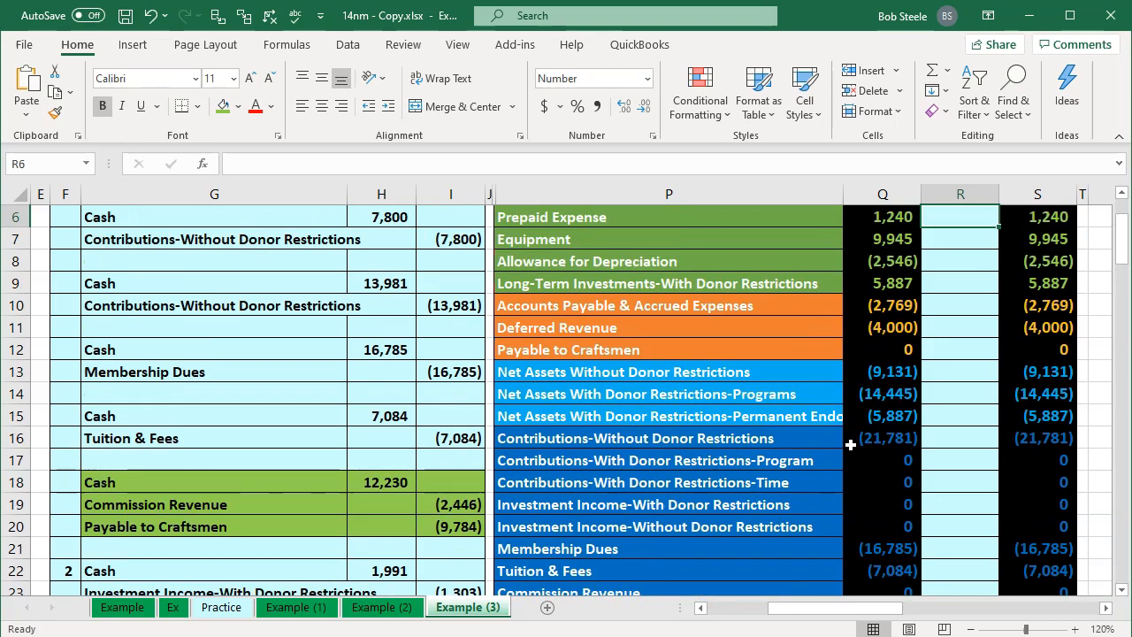
key("Up")
key("Up")
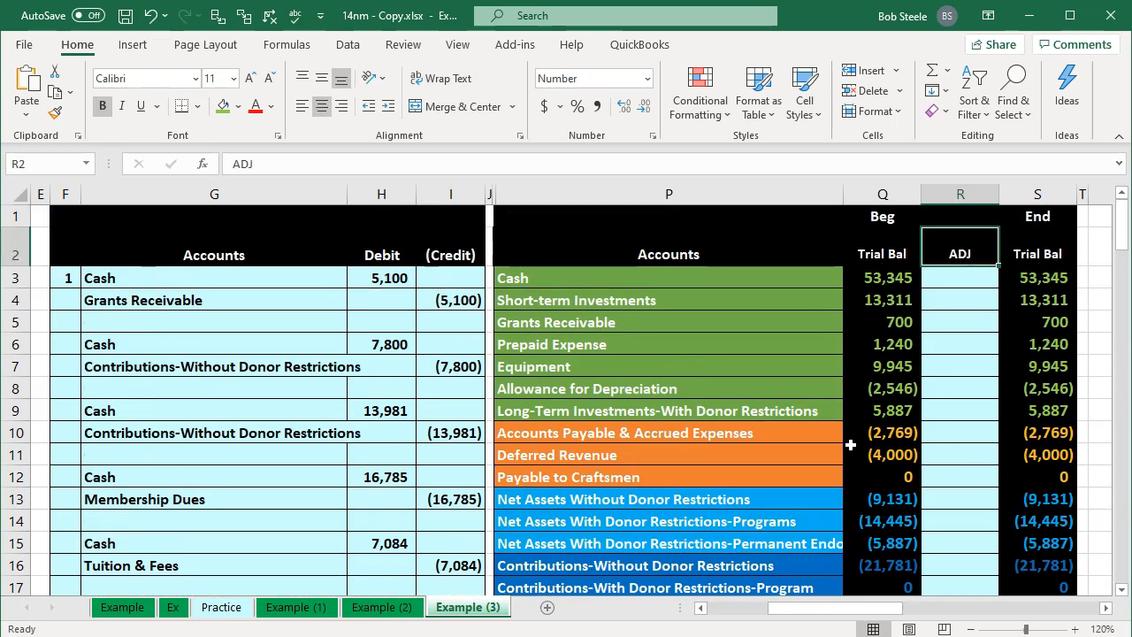
type("=")
key("Down")
key("Down")
key("Down")
key("Down")
key("Down")
key("Down")
key("Down")
key("Down")
key("Down")
key("Down")
key("Down")
key("Down")
key("Down")
key("Down")
key("Down")
key("Down")
key("Down")
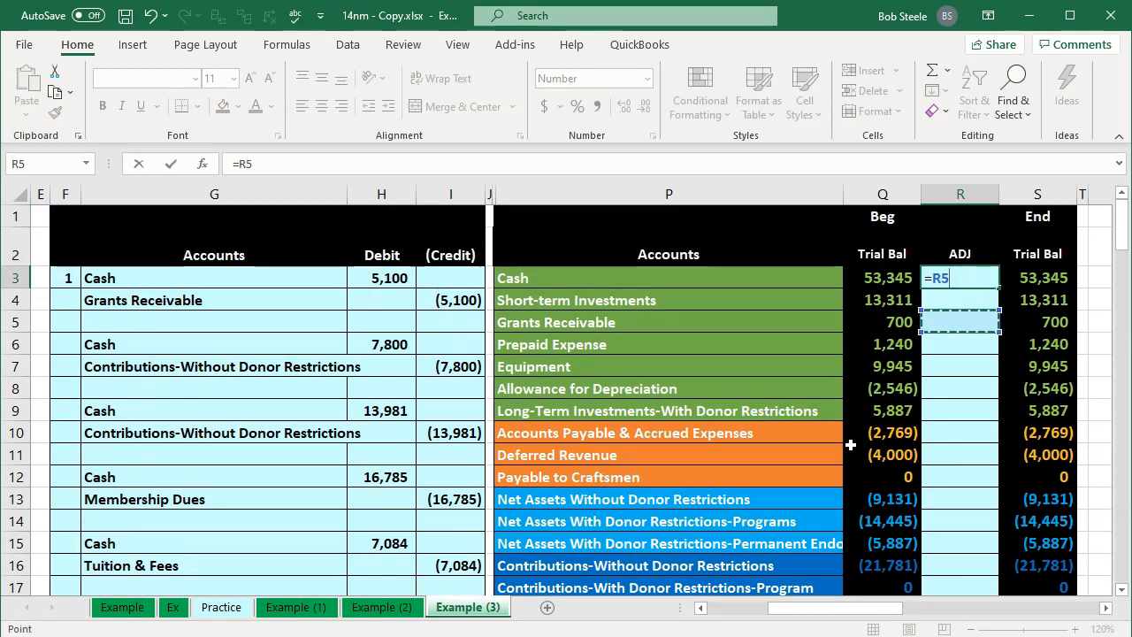
key("Down")
key("Down")
key("Down")
key("Down")
key("Down")
key("Down")
key("Down")
key("Left")
key("Left")
key("Left")
key("Left")
key("Left")
key("Up")
key("Up")
key("Up")
key("Up")
key("Up")
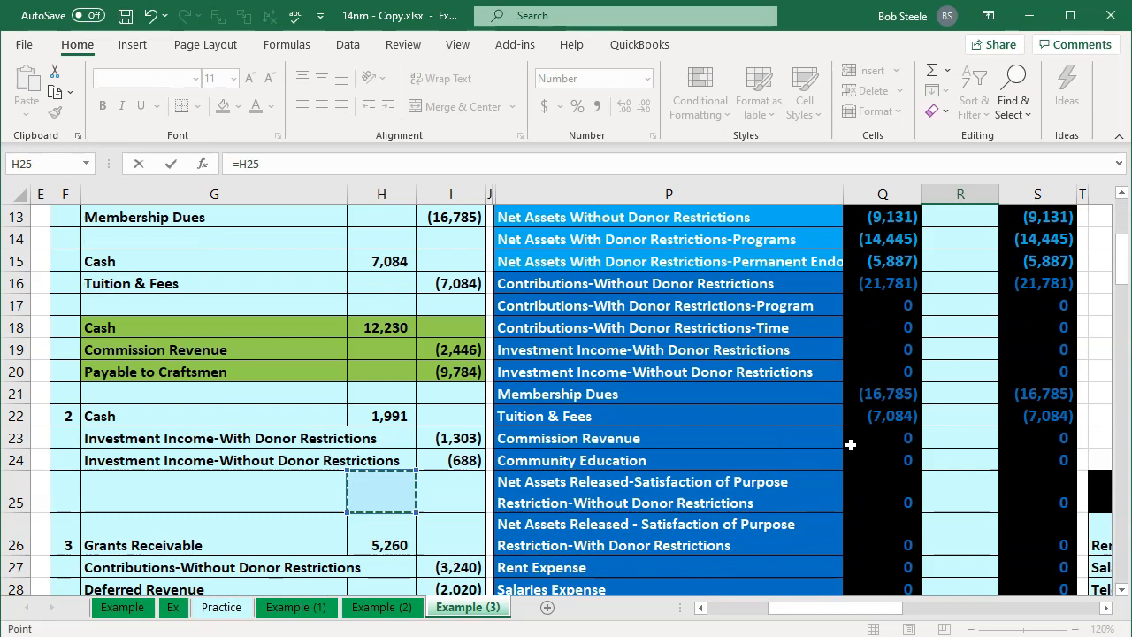
key("Up")
key("Up")
key("Up")
key("Up")
key("Return")
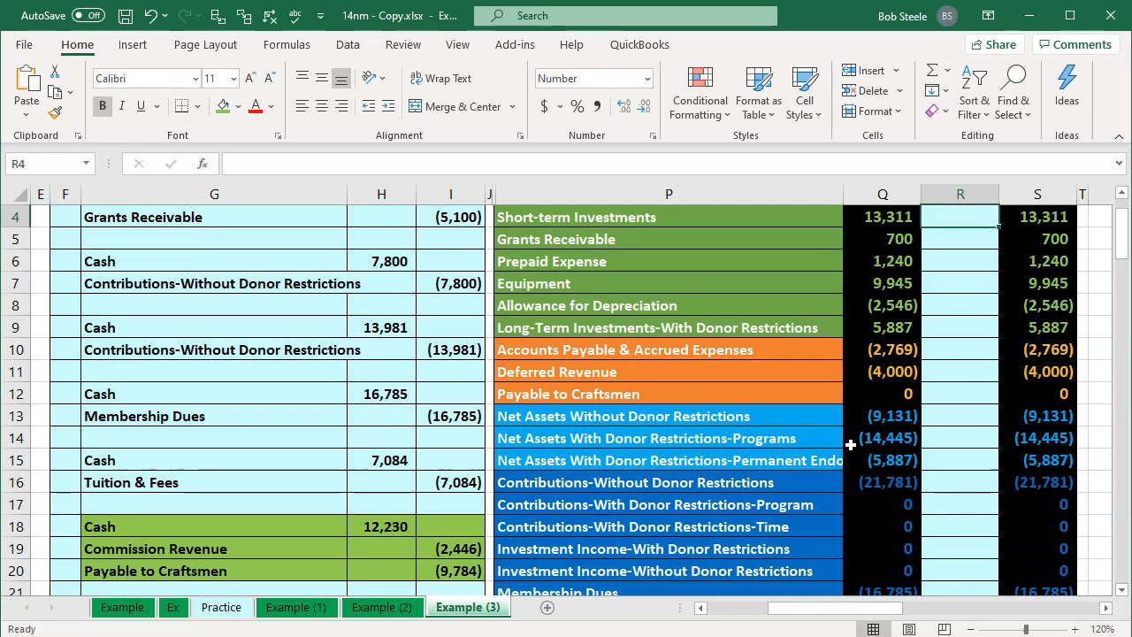
- Enter a formula in the Commission Revenue row's adjustment cell R23 that references the commission revenue credit of the craft sales entry
scroll(374, 551, "down", 1)
left_click(374, 551)
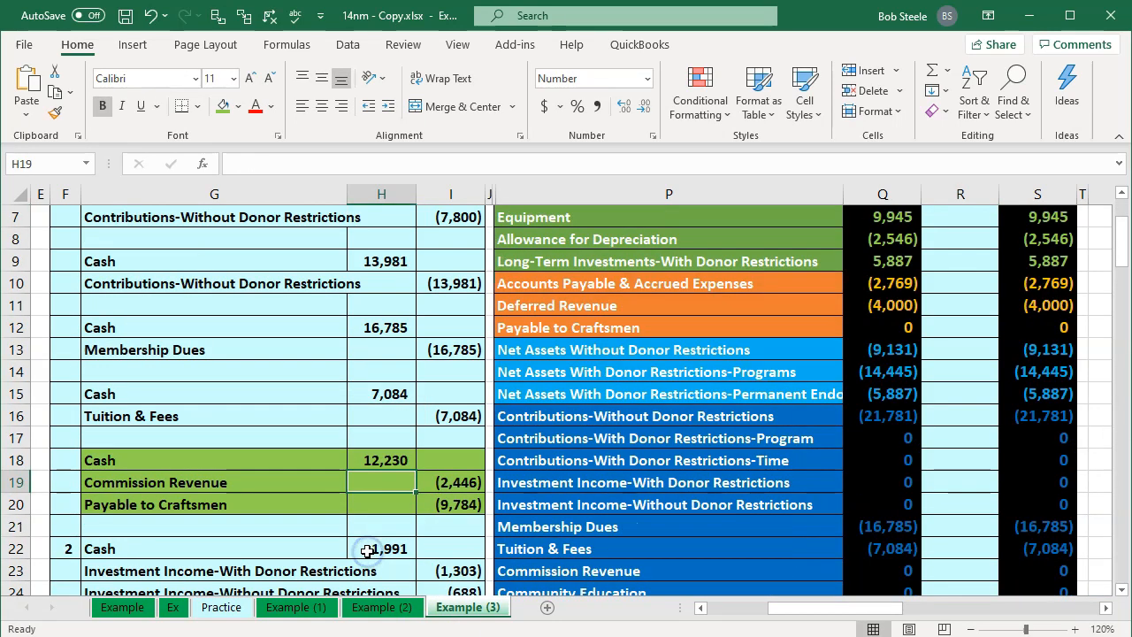
left_click(271, 483)
key("Right")
key("Right")
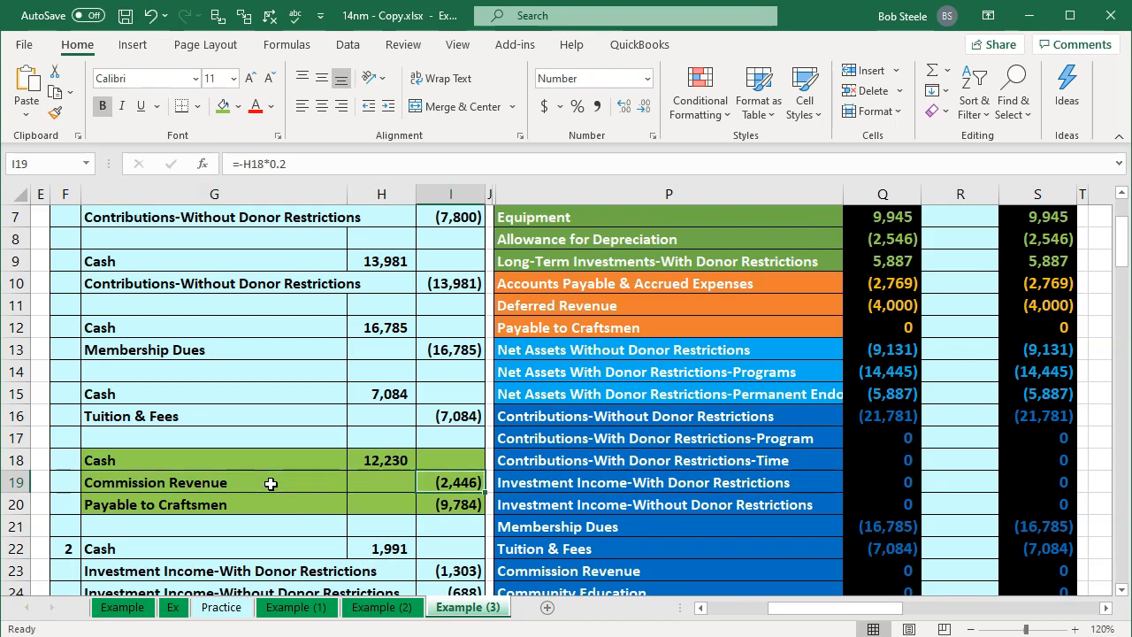
key("Down")
key("Down")
key("Down")
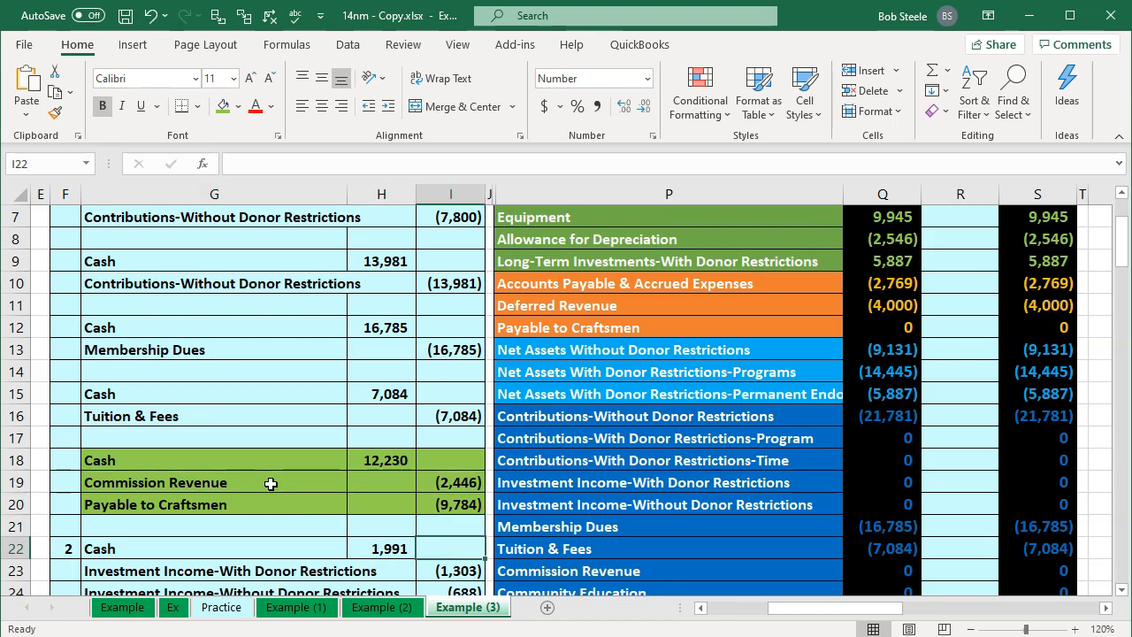
key("Down")
key("Down")
key("Down")
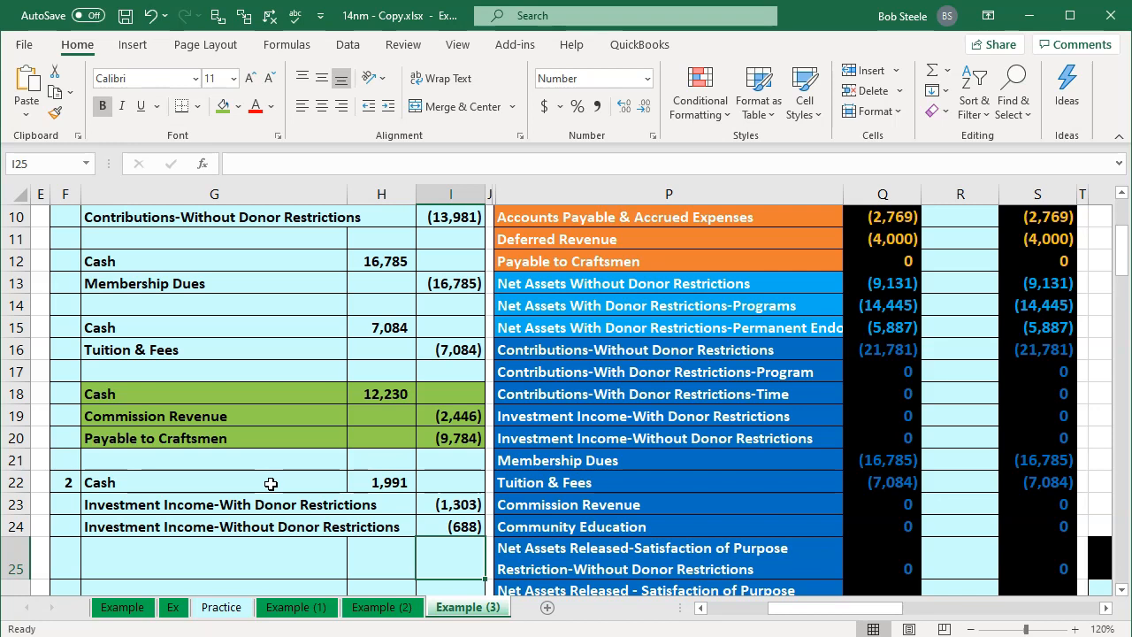
key("Down")
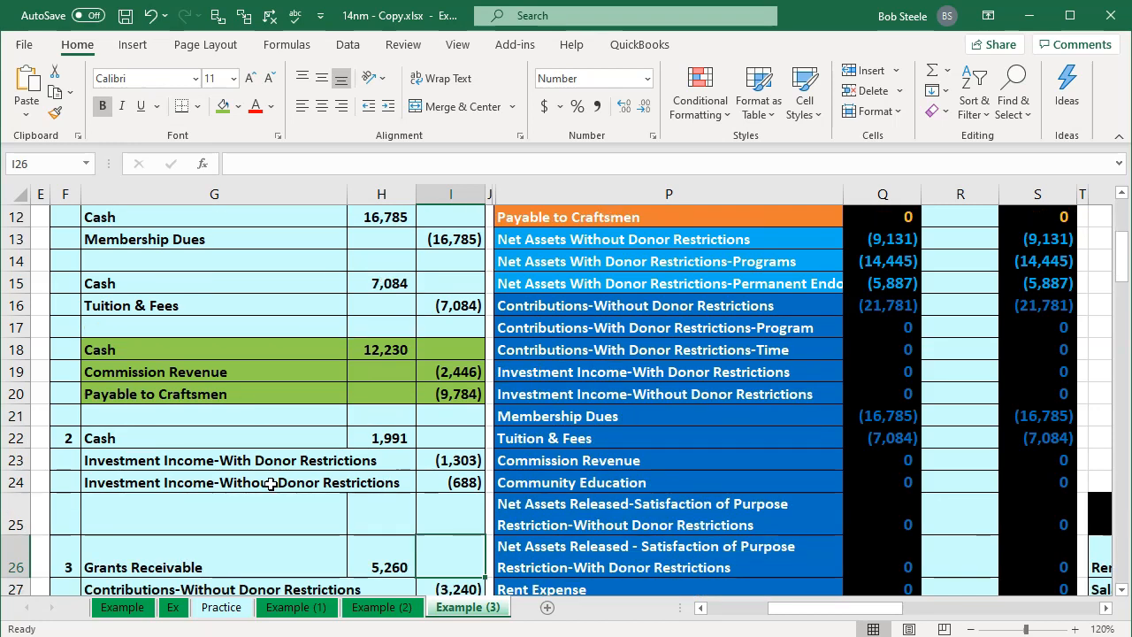
key("Right")
key("Right")
key("Down")
key("Down")
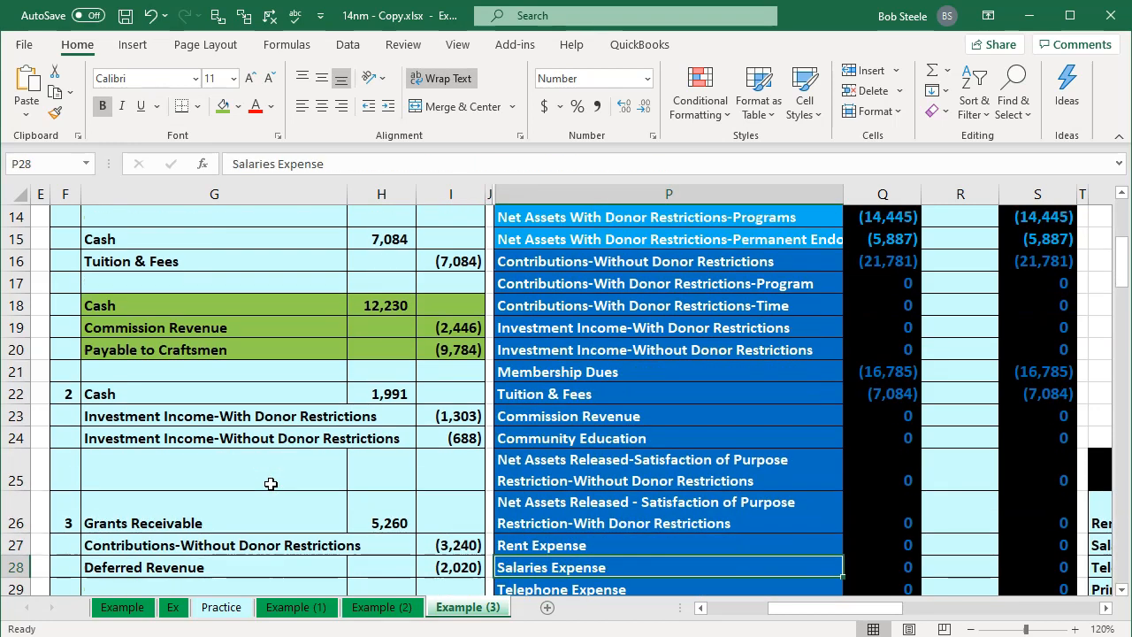
key("Up")
key("Up")
key("Up")
key("Up")
key("Up")
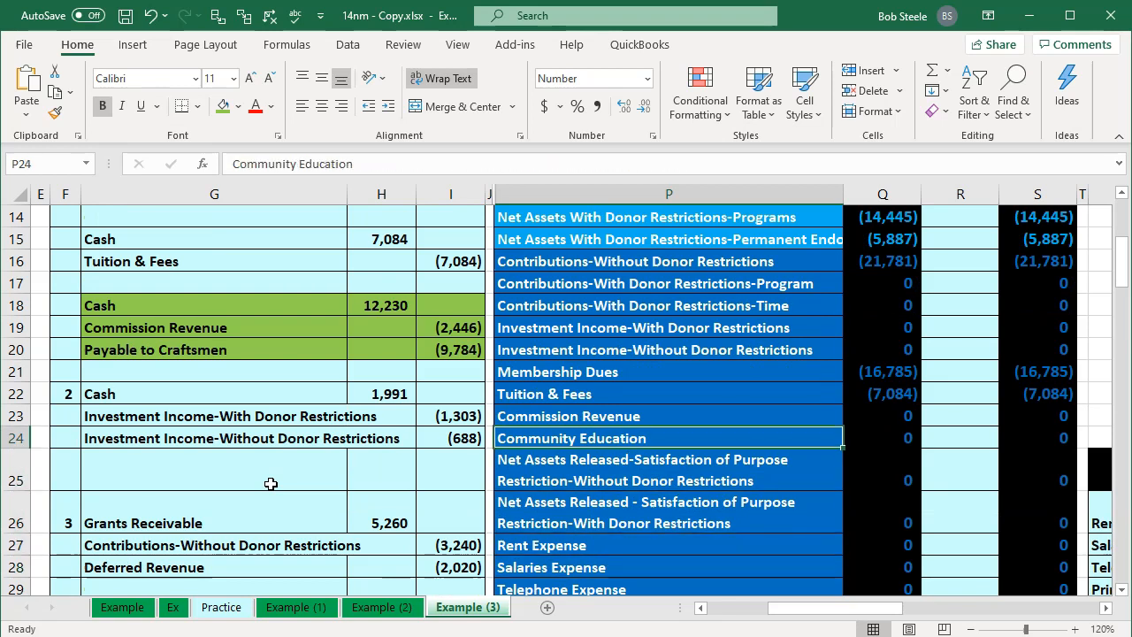
key("Right")
key("Right")
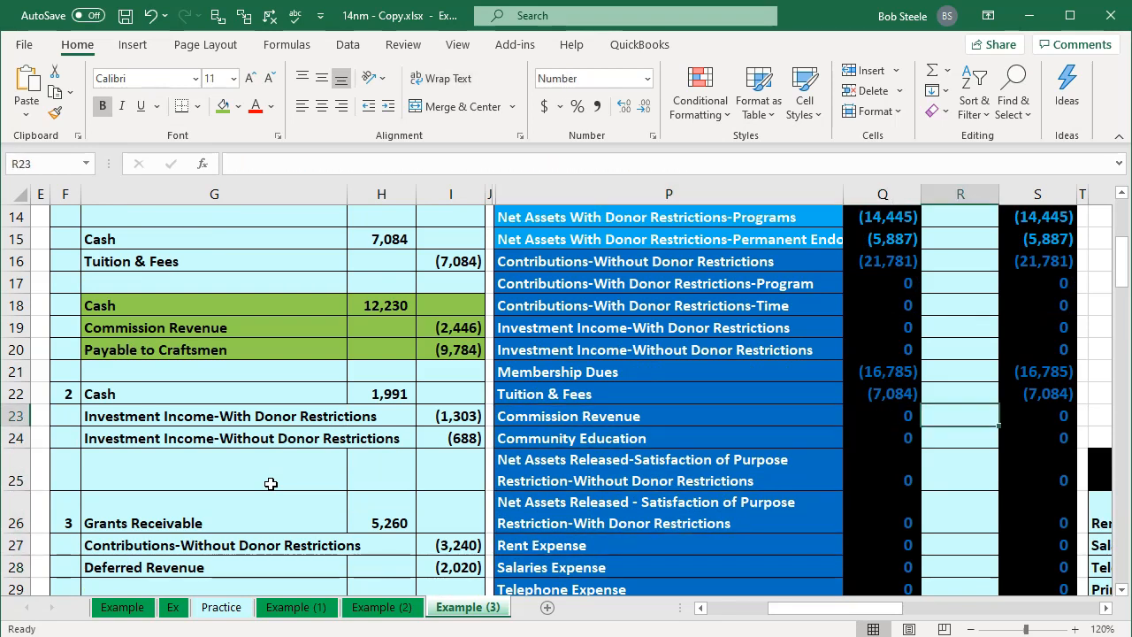
type("=")
key("Left")
key("Left")
key("Left")
key("Left")
key("Up")
key("Up")
key("Up")
key("Up")
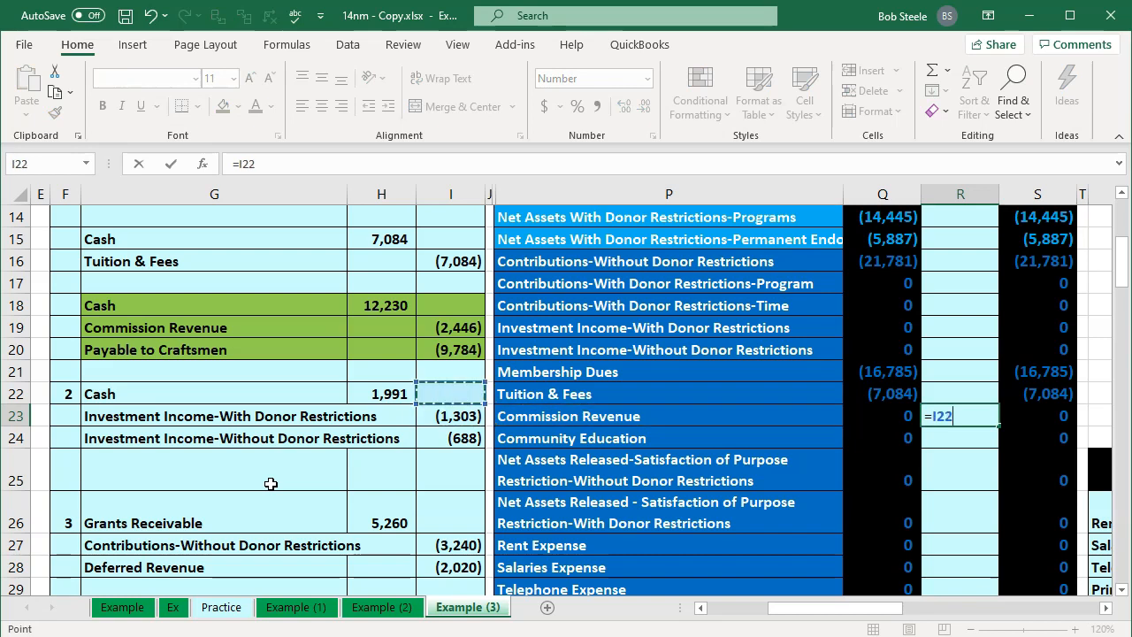
key("Return")
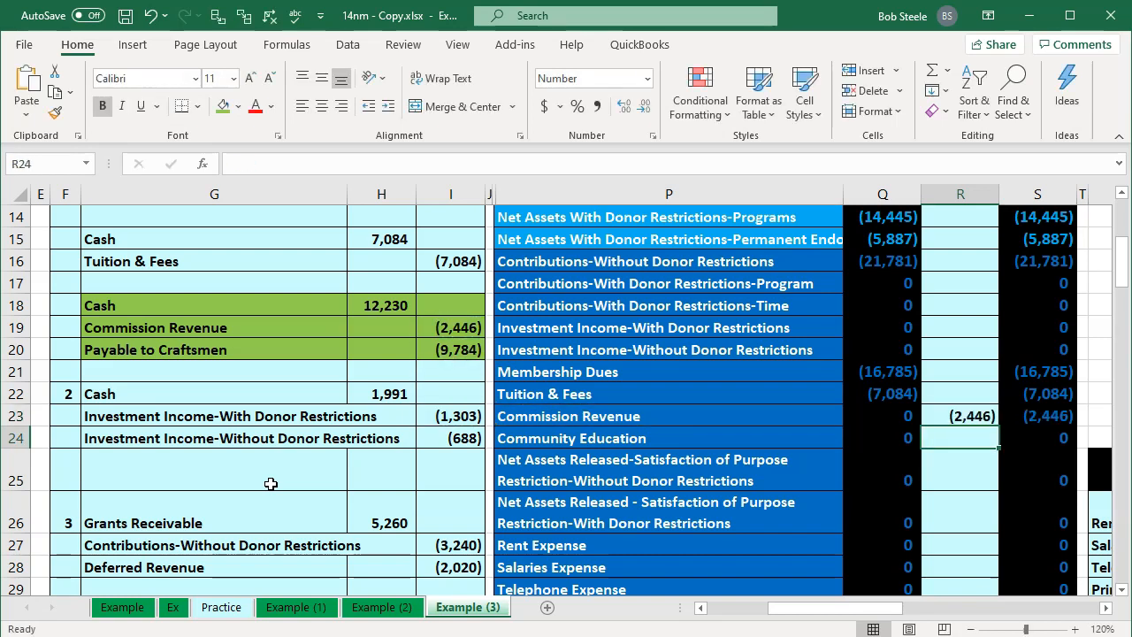
- Enter the formula =I20 in the Payable to Craftsmen row's adjustment cell R12, referencing the payable credit of the craft sales entry
left_click(459, 351)
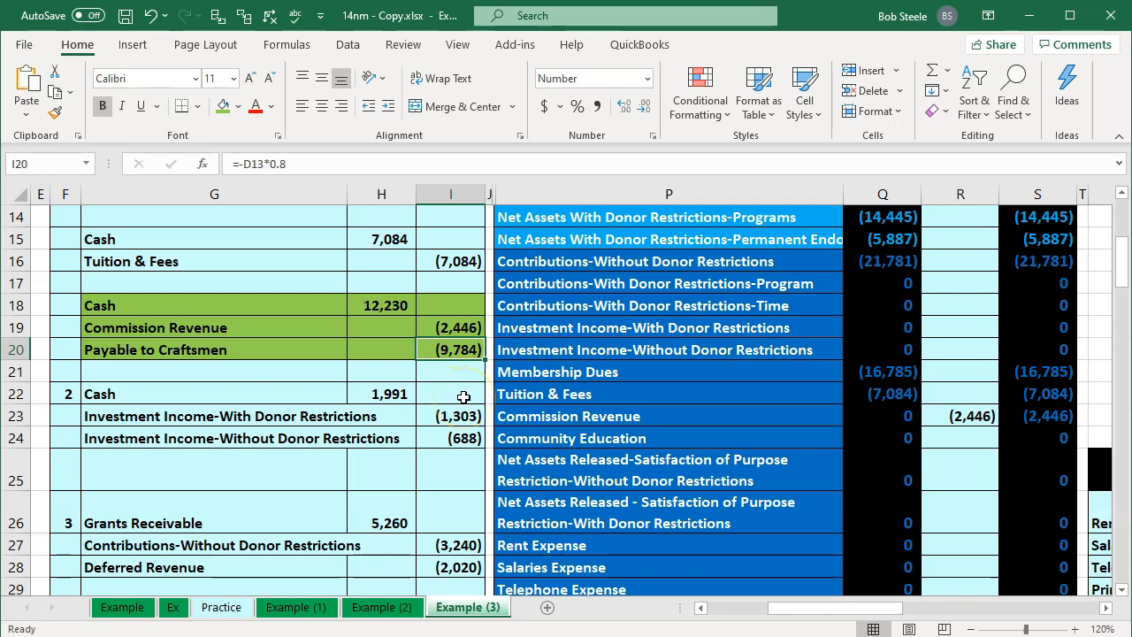
key("Up")
key("Up")
key("Up")
key("Up")
key("Up")
key("Up")
key("Up")
key("Up")
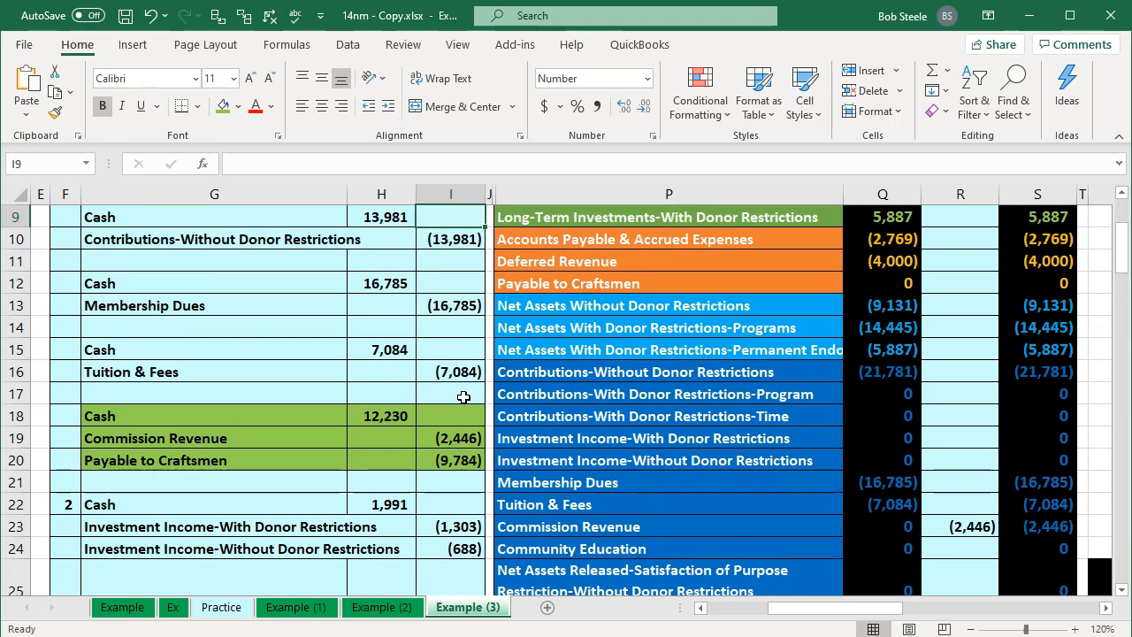
key("Right")
key("Right")
key("Right")
key("Right")
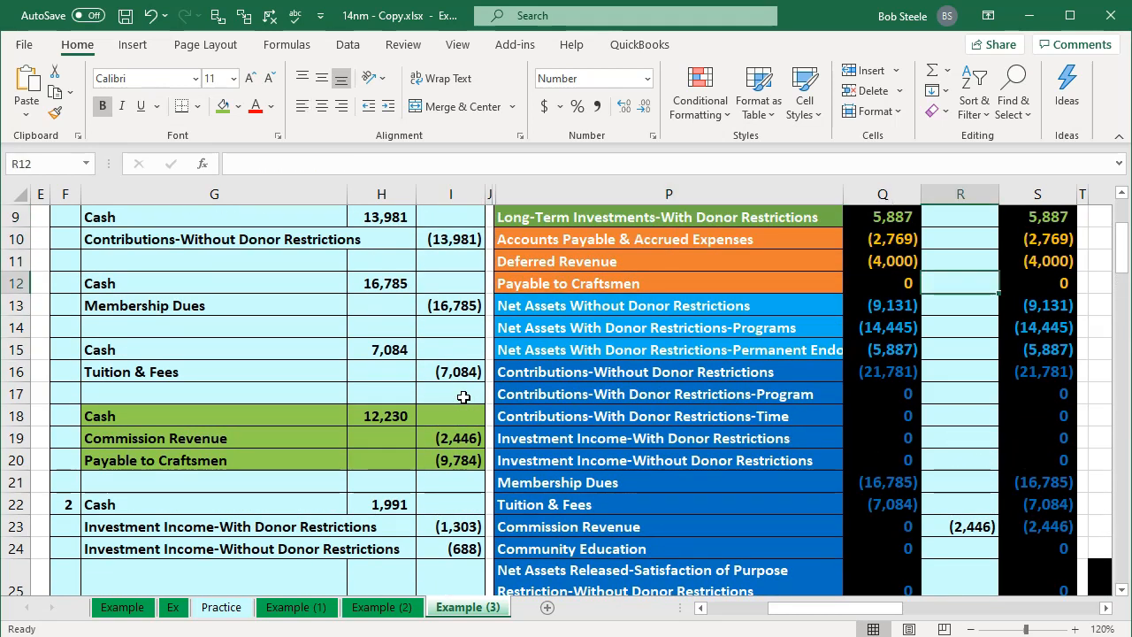
type("=")
key("Down")
key("Down")
key("Down")
key("Down")
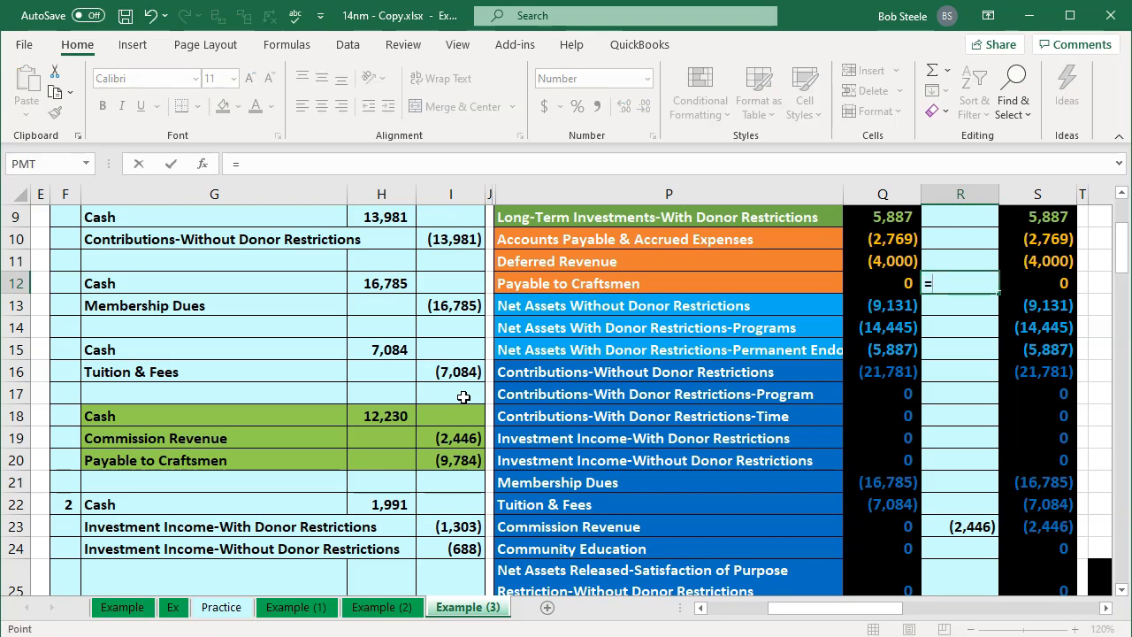
key("Down")
key("Down")
key("Down")
key("Left")
key("Left")
key("Left")
key("Left")
key("Down")
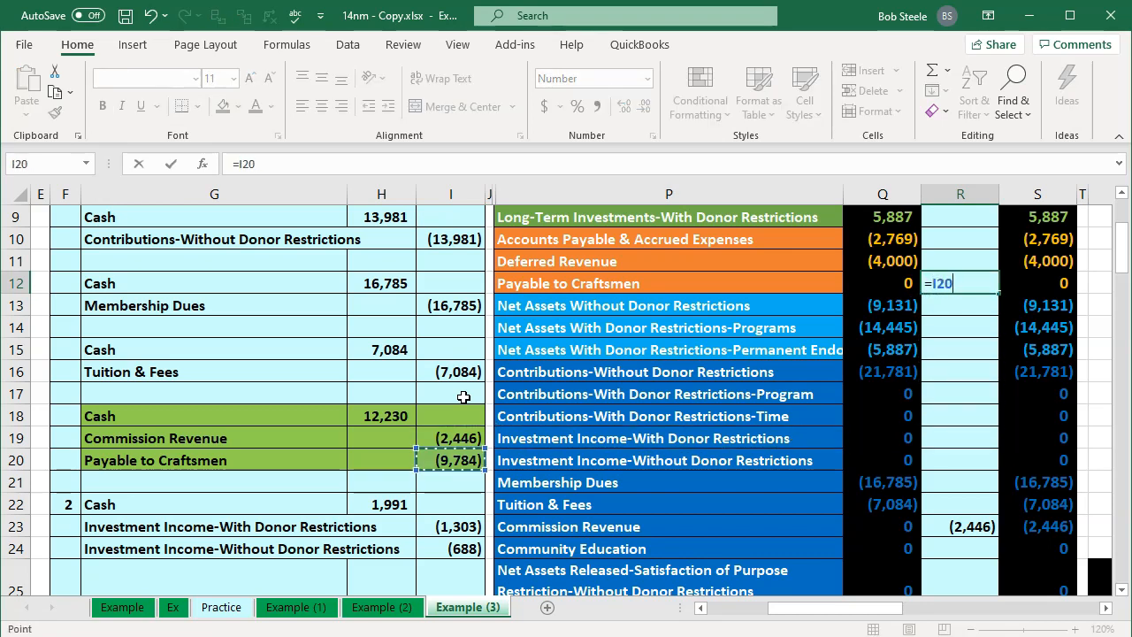
key("Return")
- Check the adjusted balances of Payable to Craftsmen, Commission Revenue and Cash in column S against the craft sales entry
left_click(1044, 287)
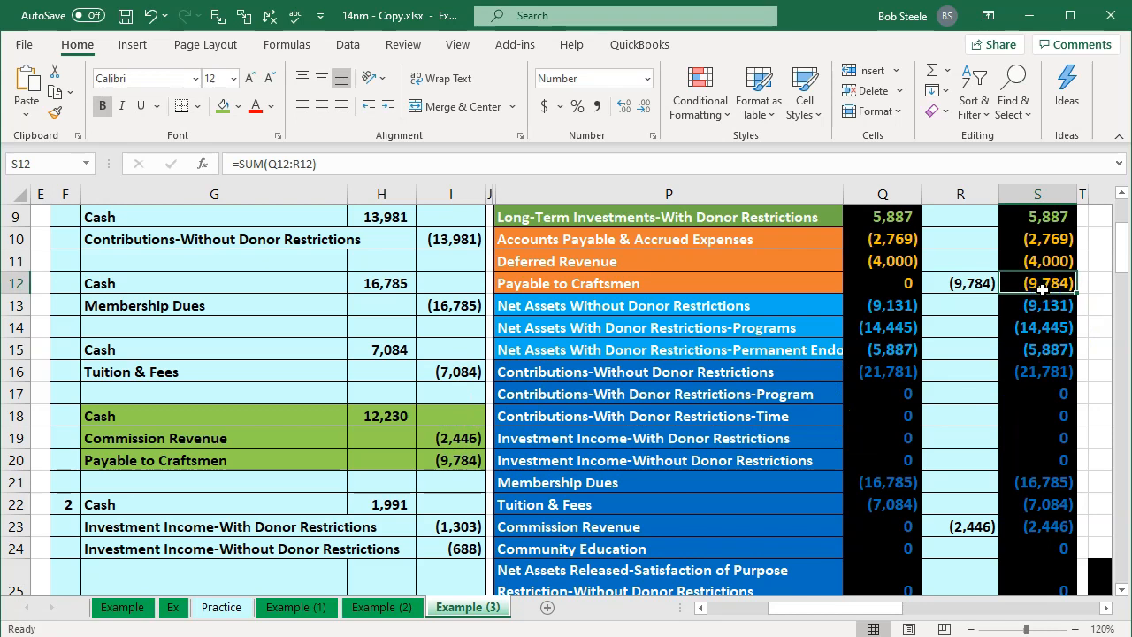
left_click(1045, 524)
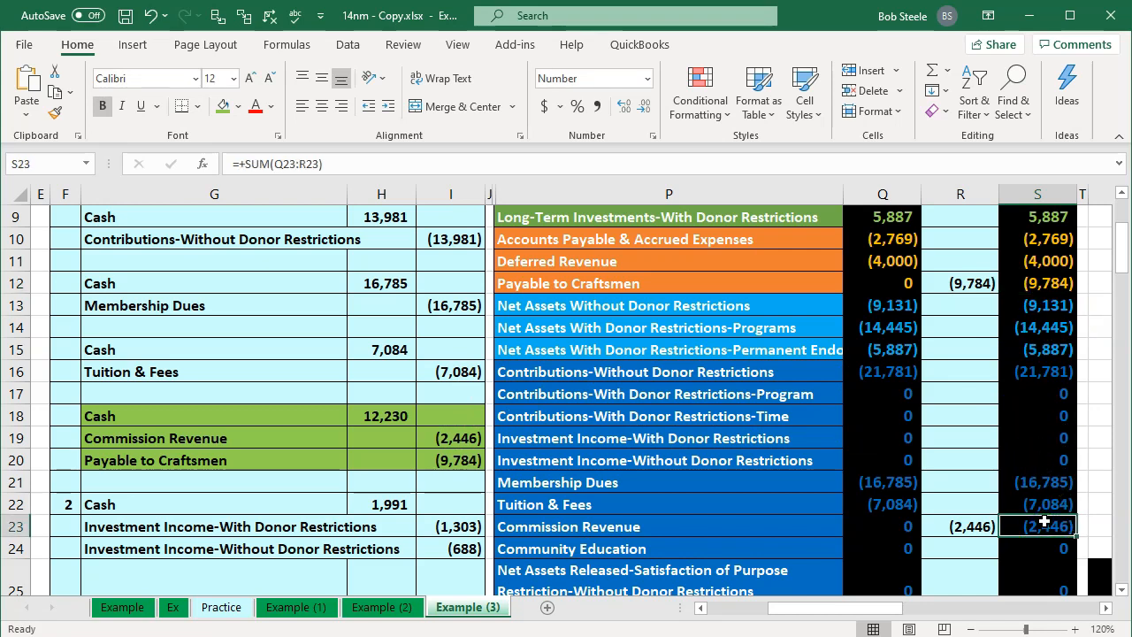
left_click(1042, 283)
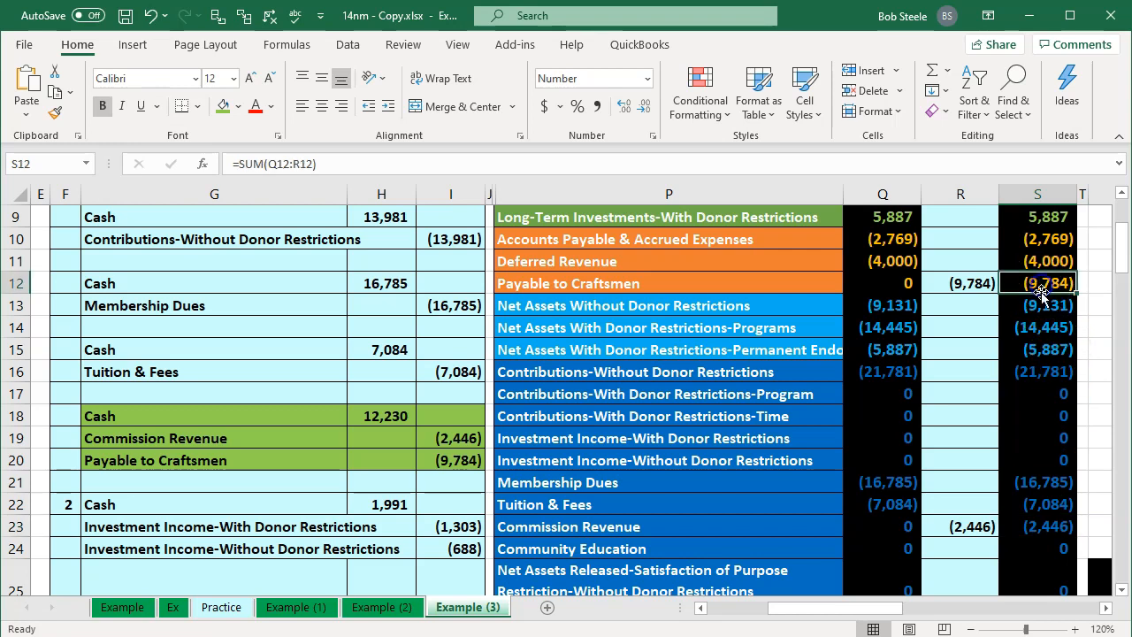
scroll(1056, 396, "up", 1)
scroll(1056, 396, "up", 1)
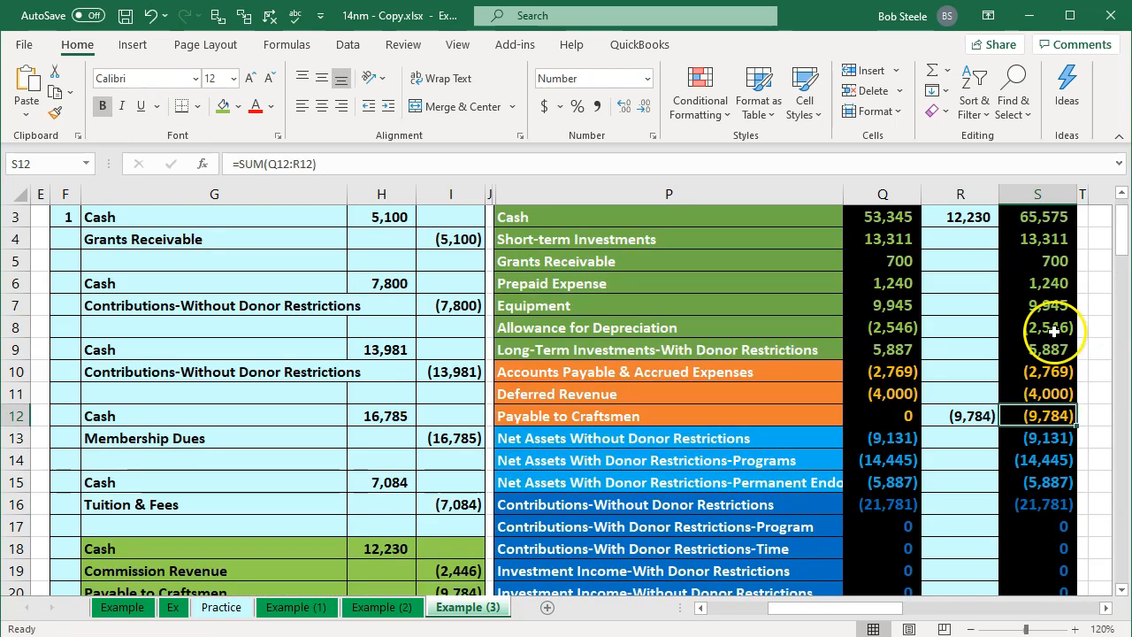
left_click(1039, 218)
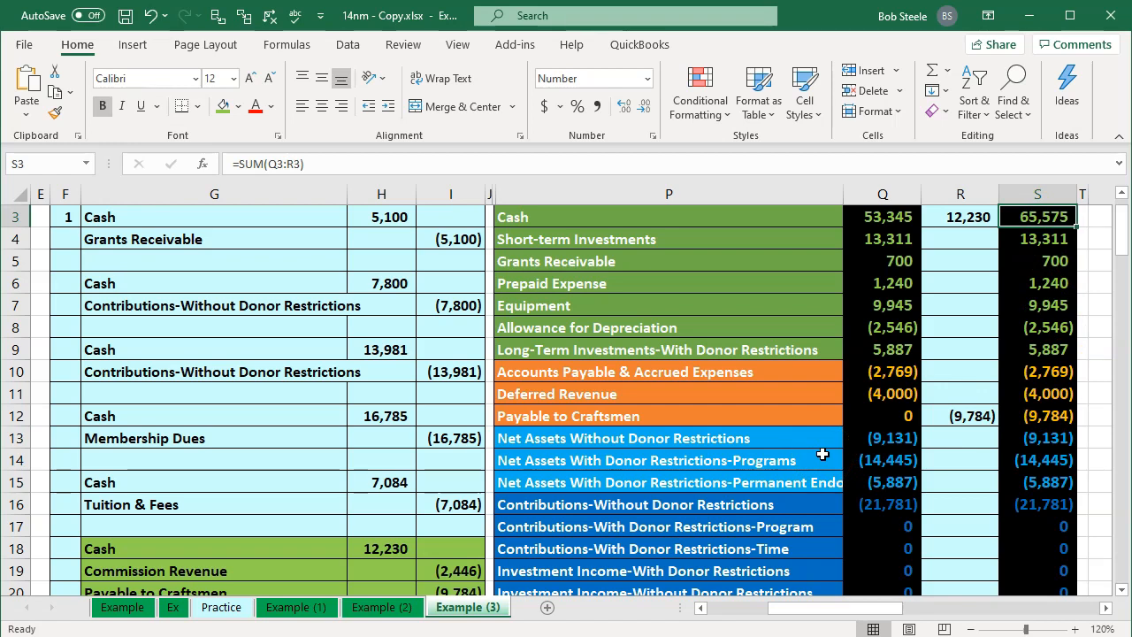
left_click(822, 454)
scroll(801, 474, "down", 1)
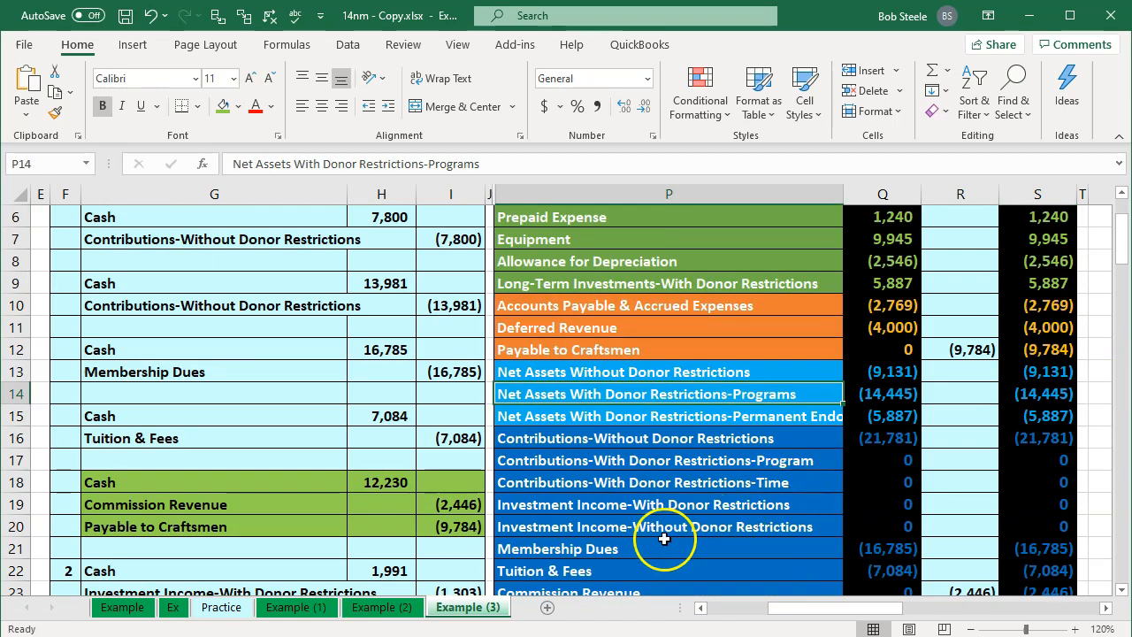
left_click(473, 529)
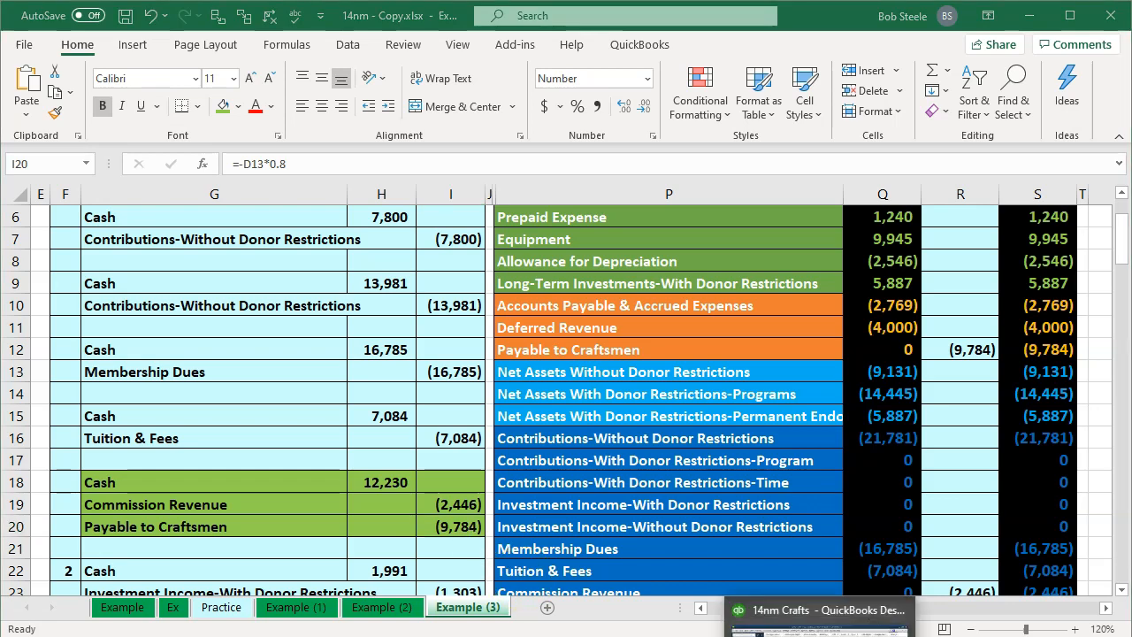
- Switch to QuickBooks and open a new sales receipt from the home page
left_click(823, 625)
left_click(88, 165)
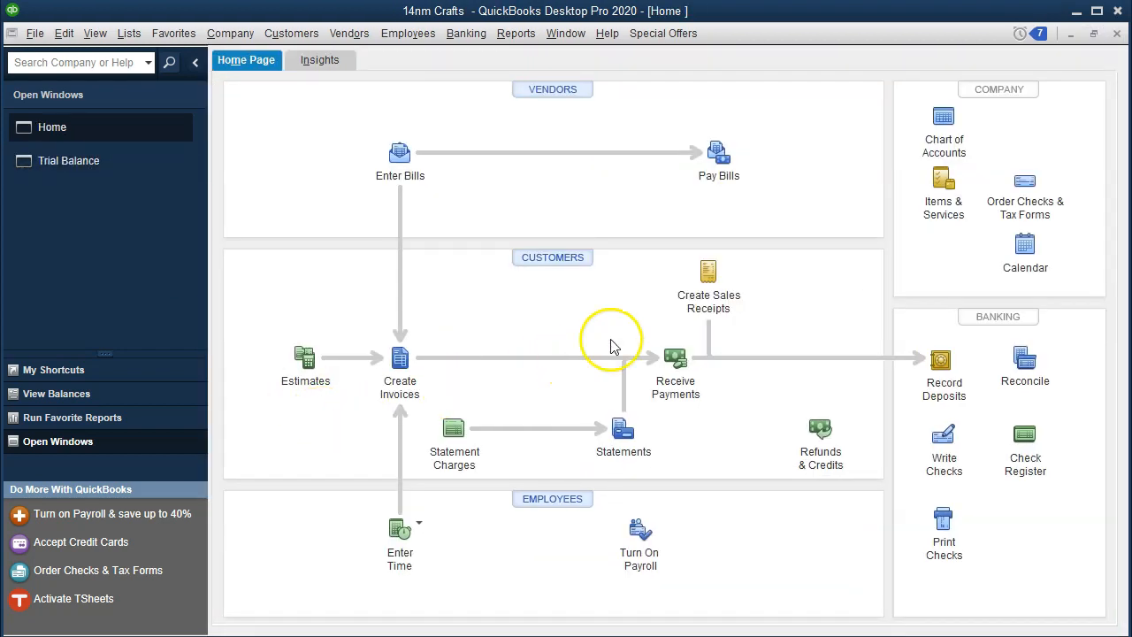
left_click(708, 290)
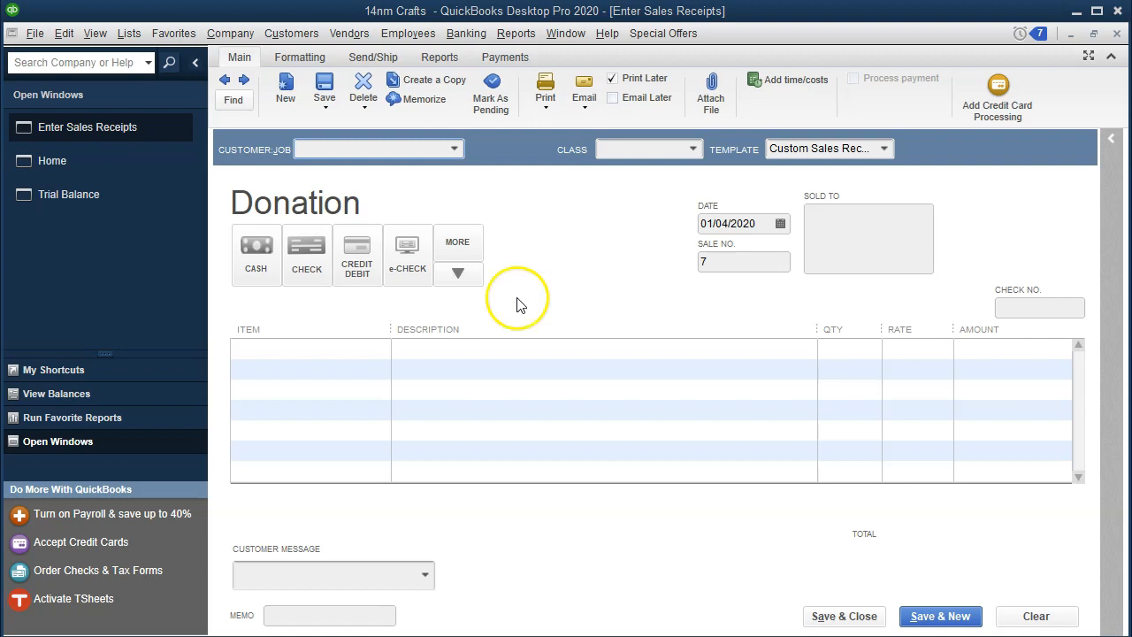
- Enter Customer 1 as the sales receipt's customer and quick-add it to the Customer:Job list
left_click(360, 152)
type("Customer")
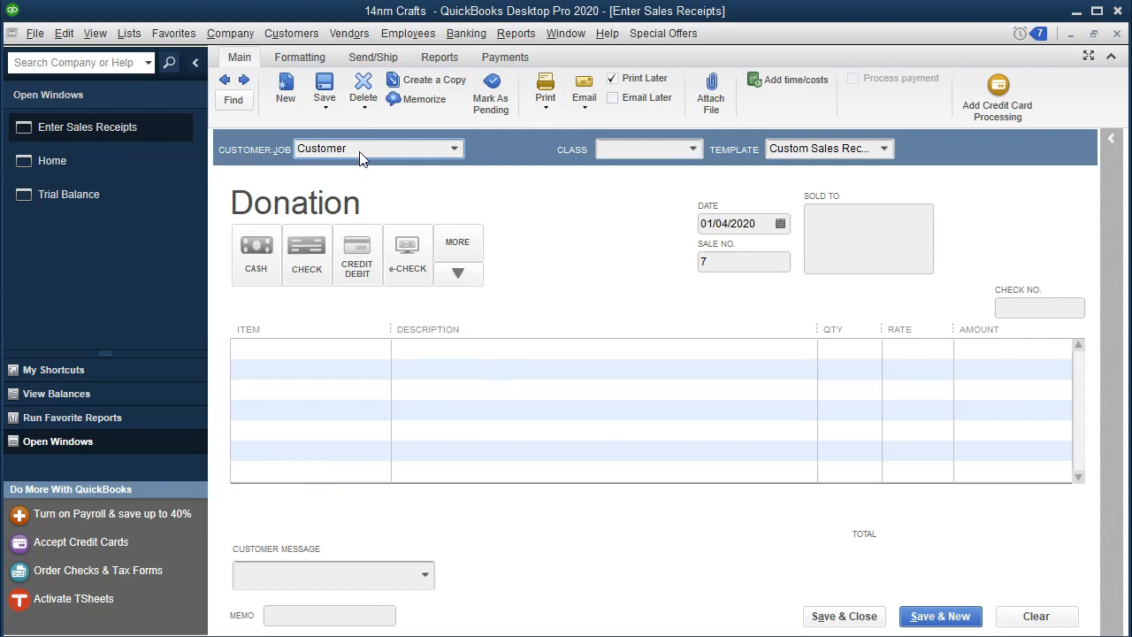
type(" 1")
key("Tab")
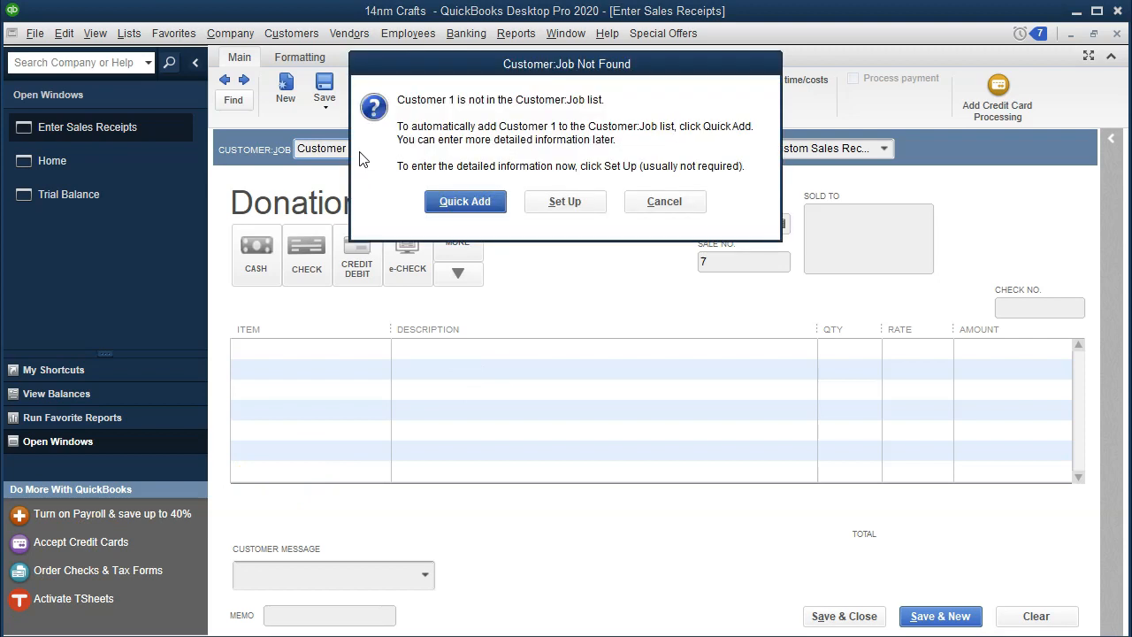
key("Return")
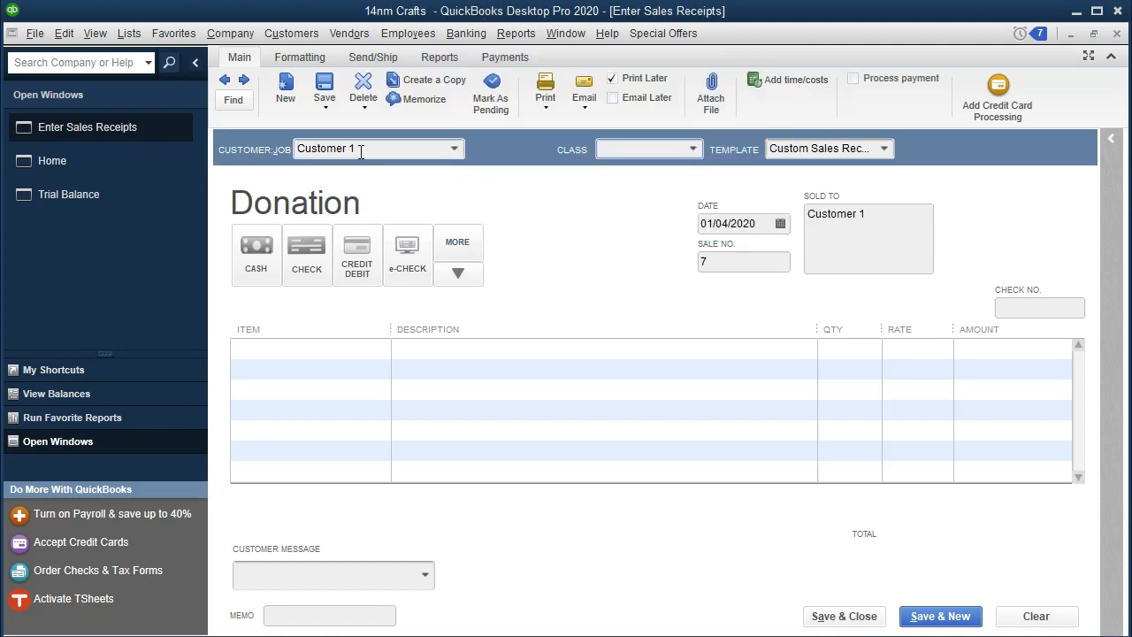
- Assign the Exhibition program class under Unrestricted to the sales receipt and set its date to 01/06/2020
left_click(692, 150)
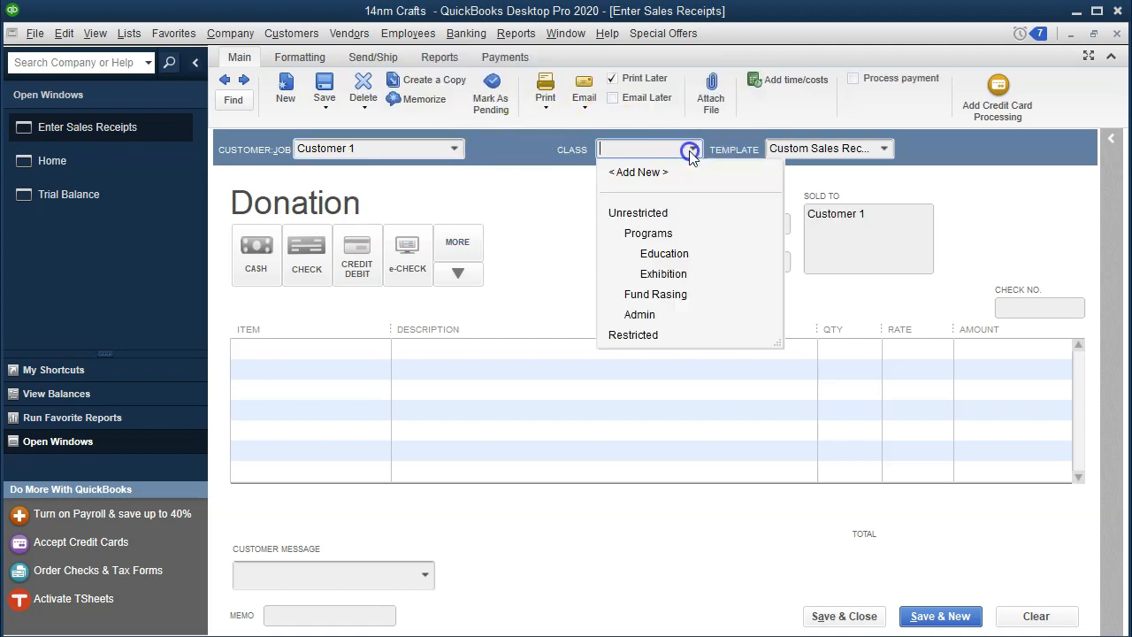
left_click(679, 275)
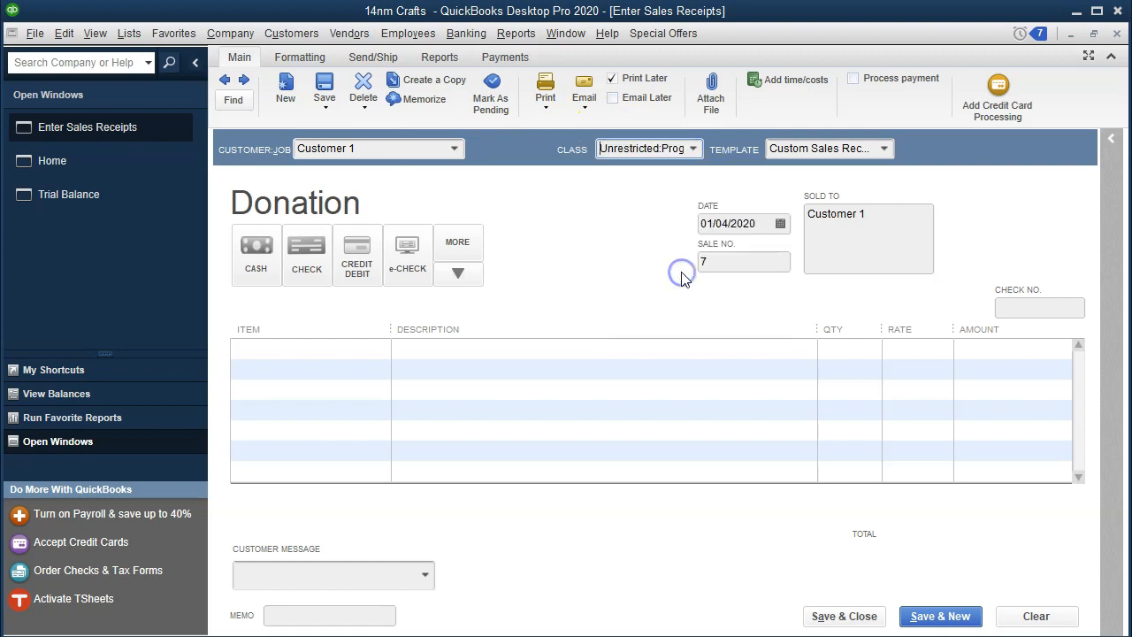
key("Tab")
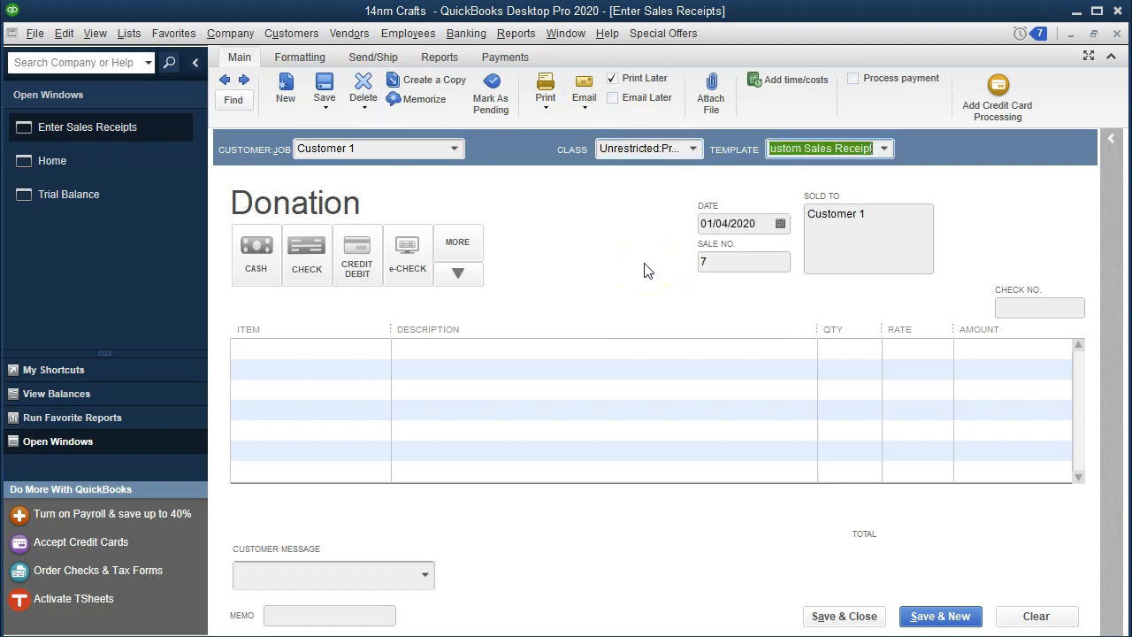
key("Tab")
key("Tab")
key("plus")
key("plus")
key("Tab")
key("Tab")
key("Tab")
key("Tab")
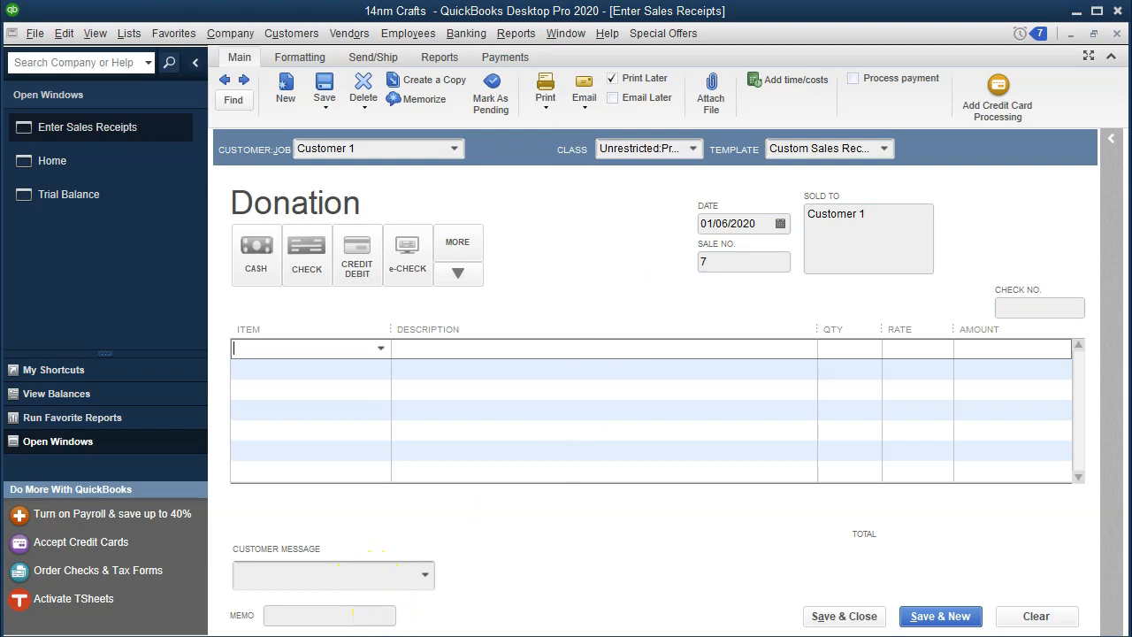
- Switch to the Excel workbook and review the craft sales entry's cash amount and Commission Revenue credit formula
key("alt+Tab")
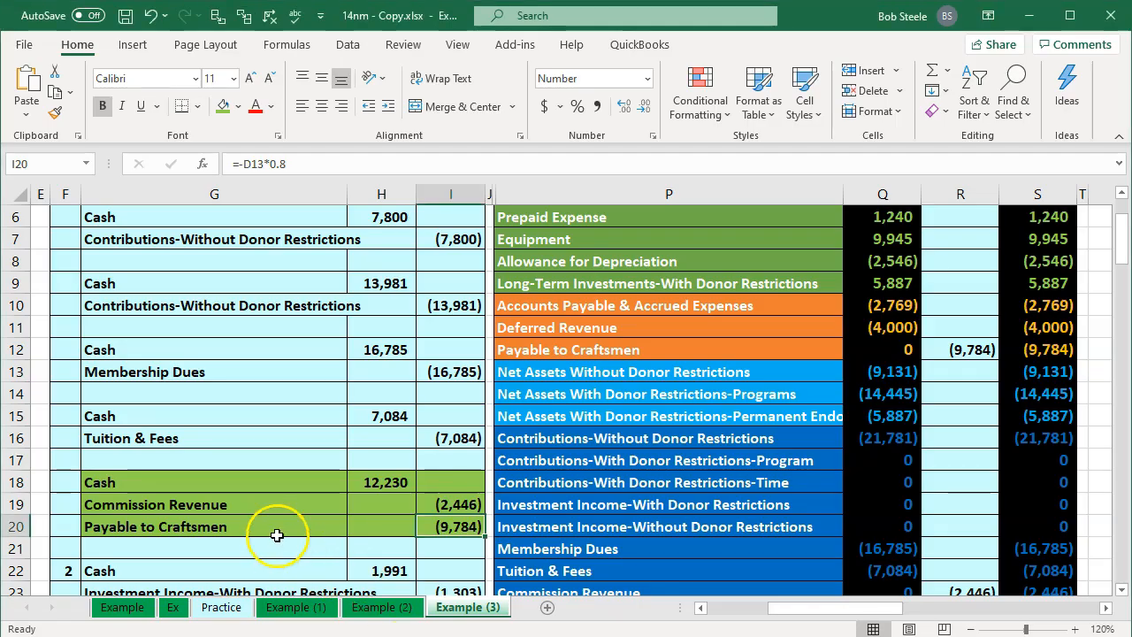
left_click(299, 508)
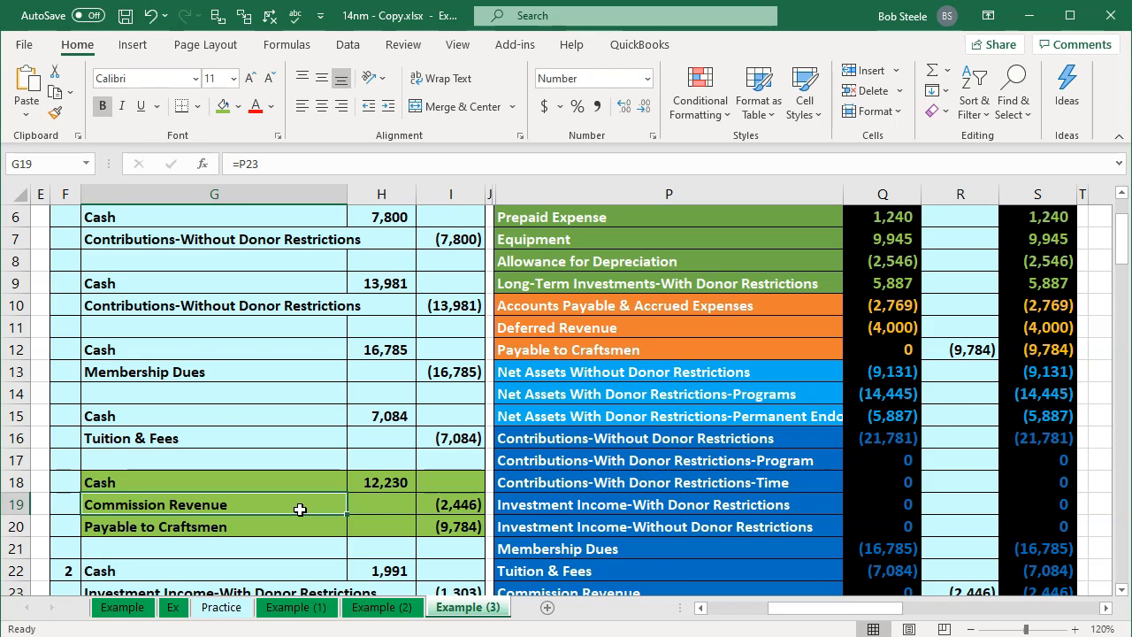
key("Right")
key("Up")
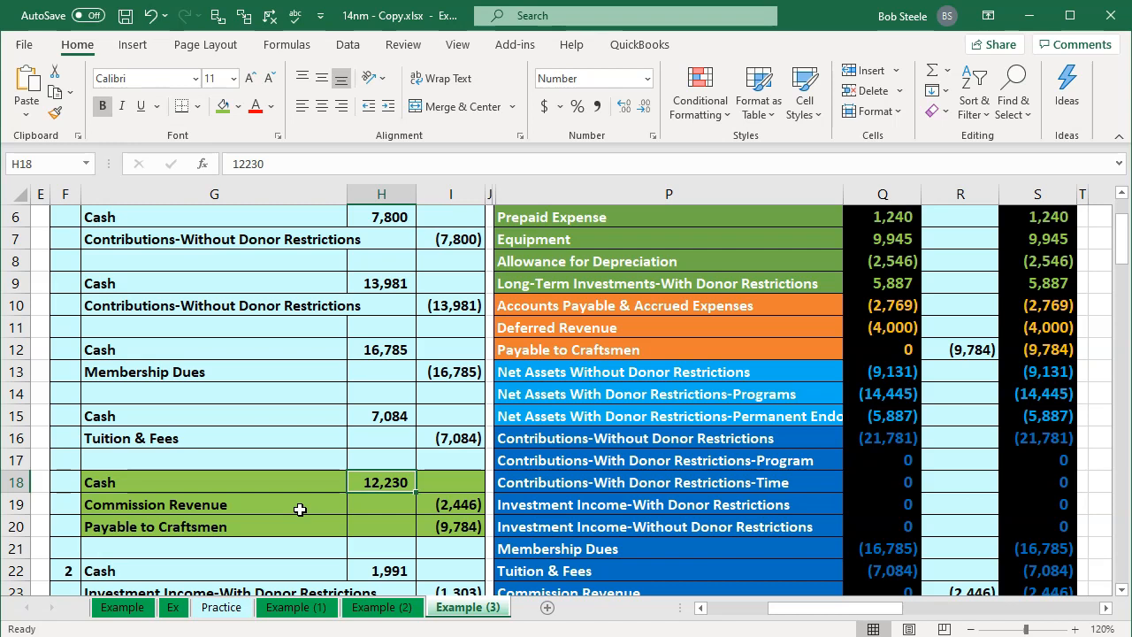
key("Down")
key("Right")
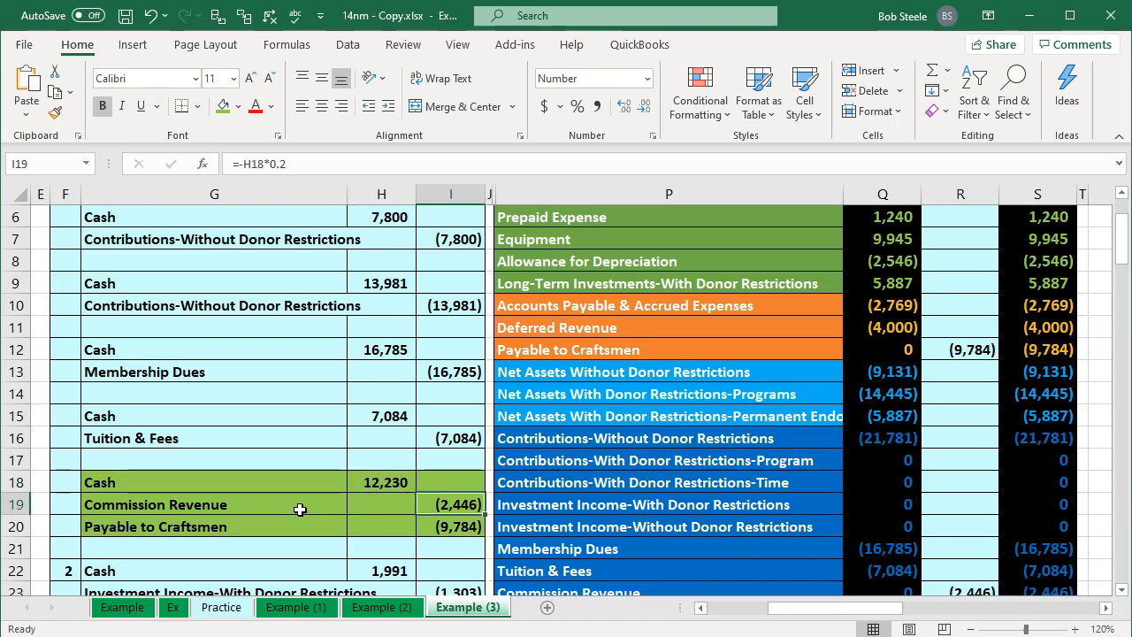
- Return to the QuickBooks sales receipt and enter Craft sales 80% - Craftsmen as the first line's item, adding it as a new item
key("Down")
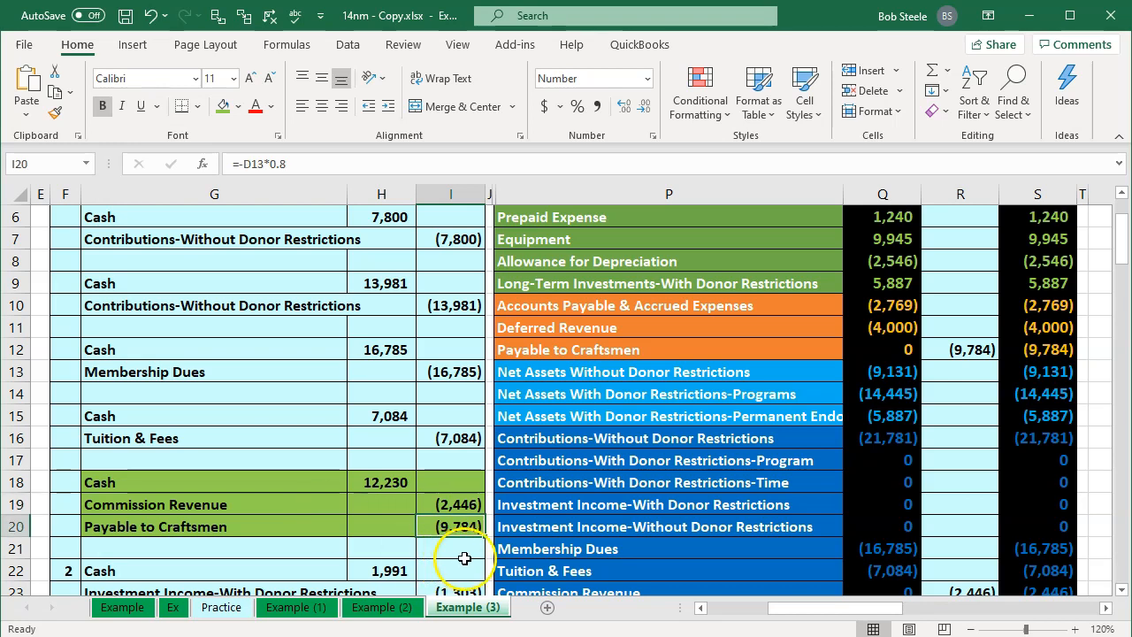
left_click(568, 636)
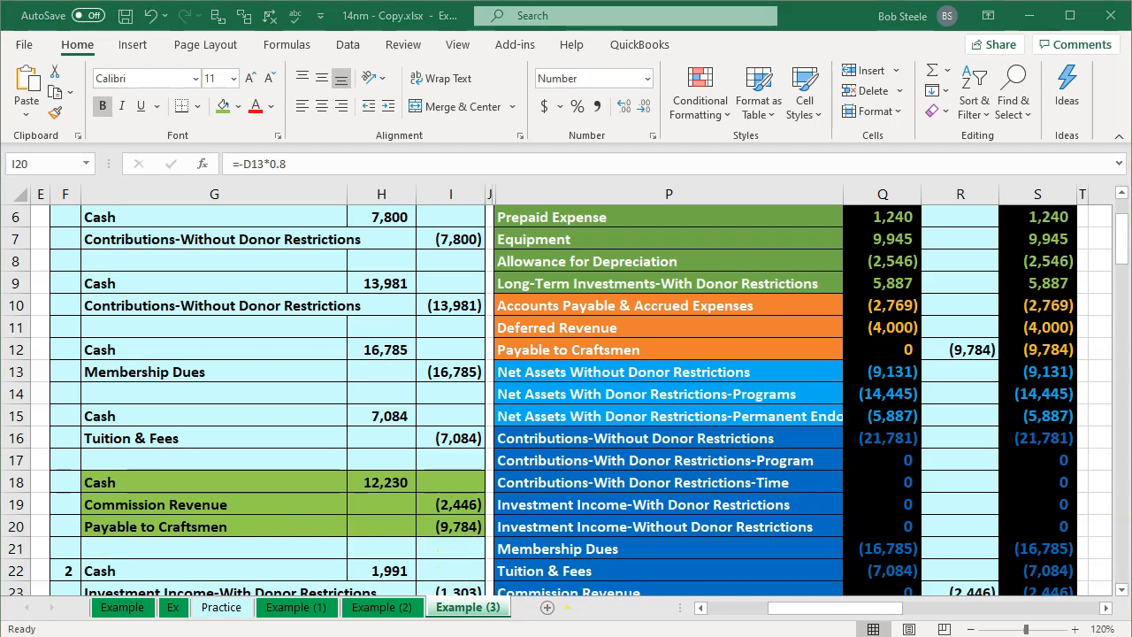
left_click(316, 349)
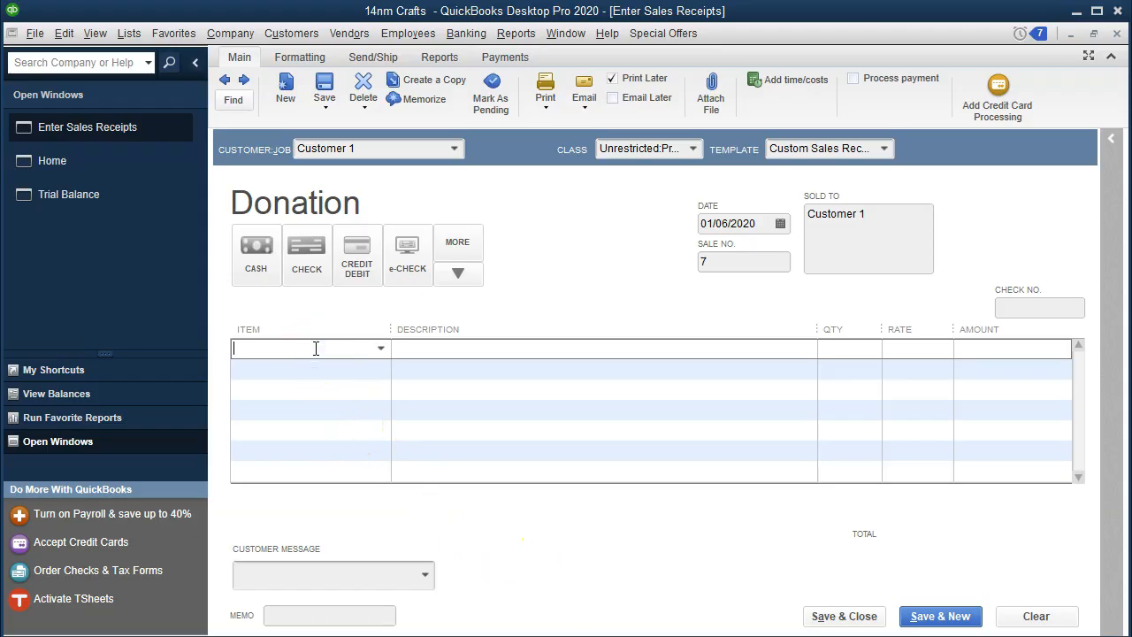
type("Cra")
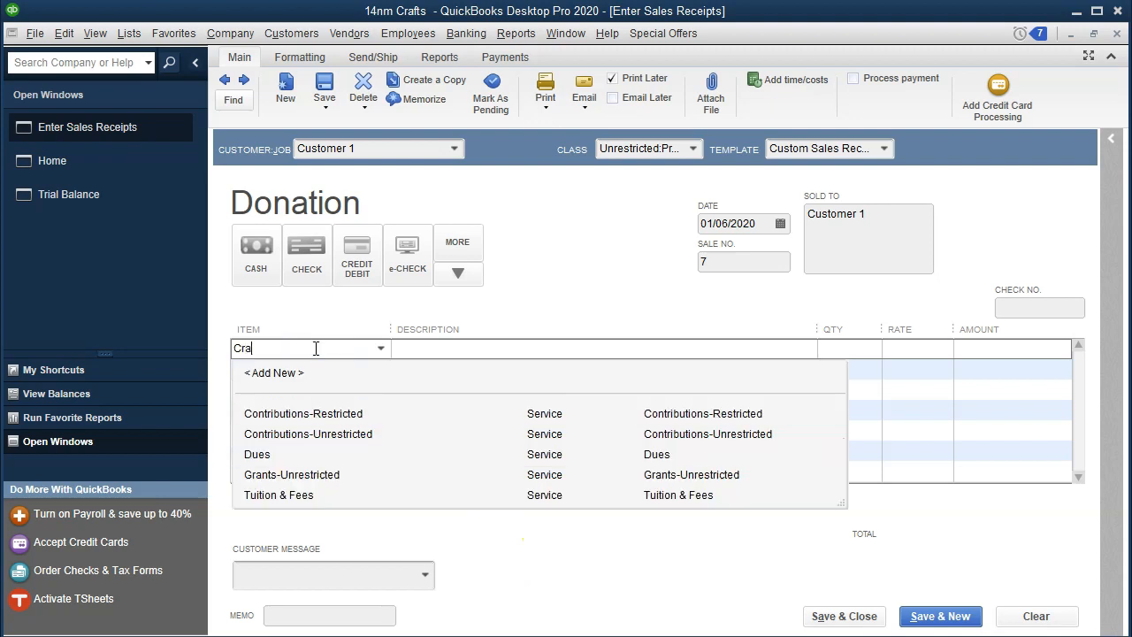
type("ft sales 80% - Craftsmen")
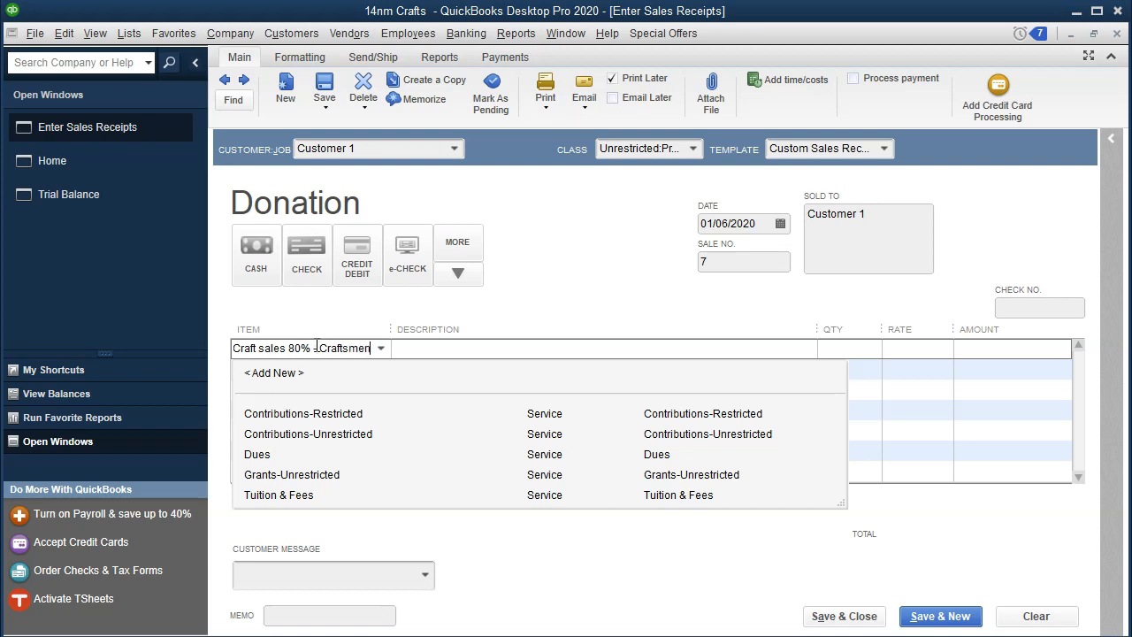
key("Tab")
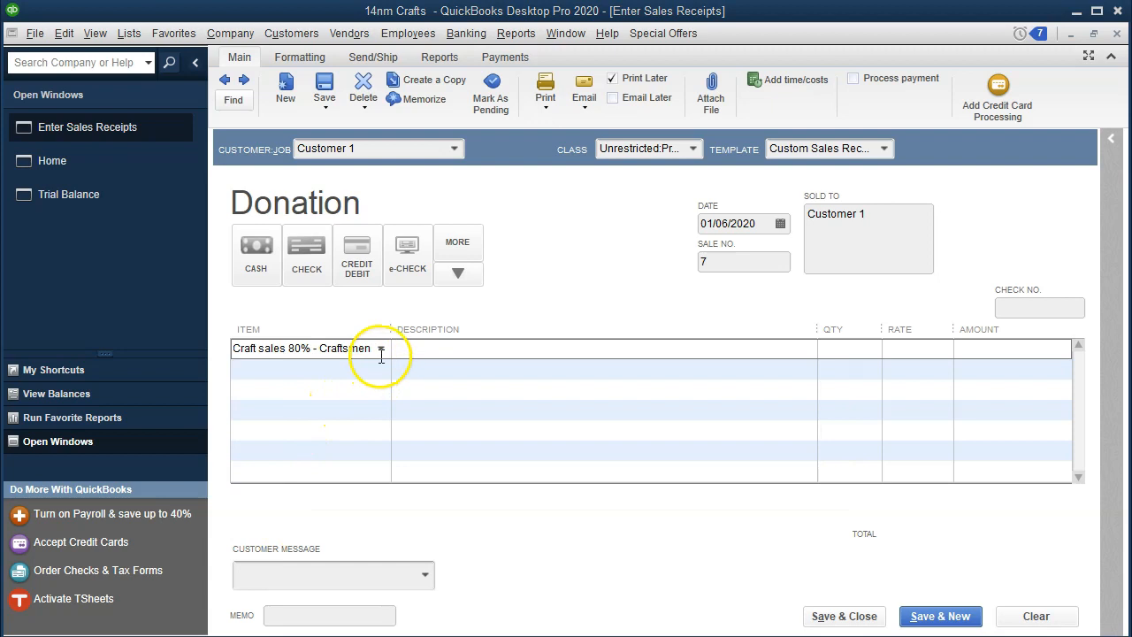
key("Tab")
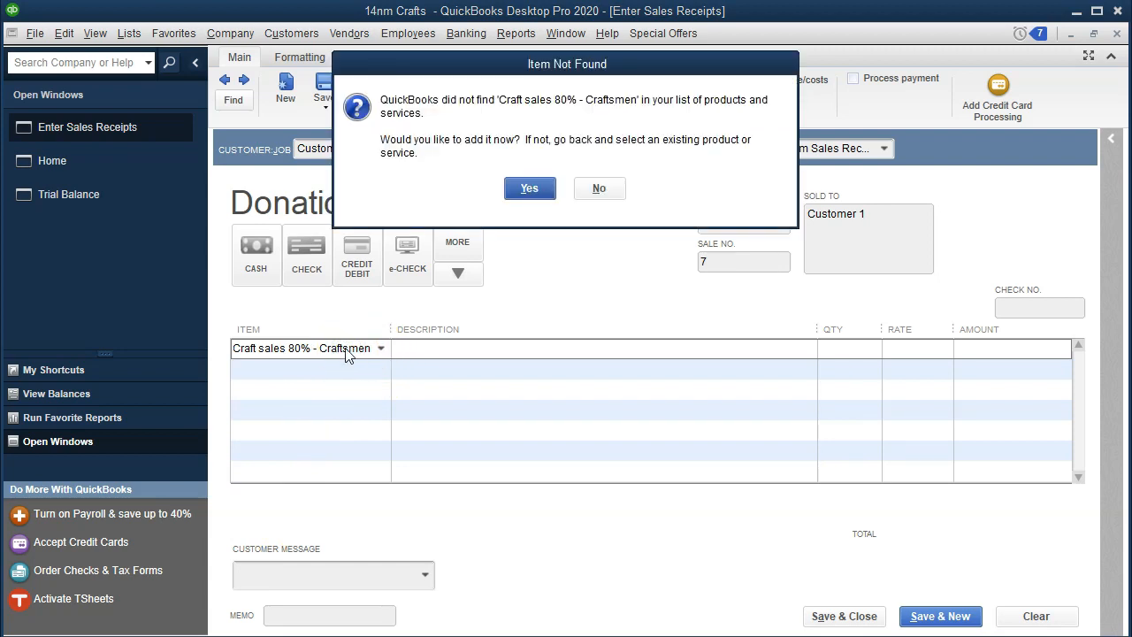
left_click(528, 187)
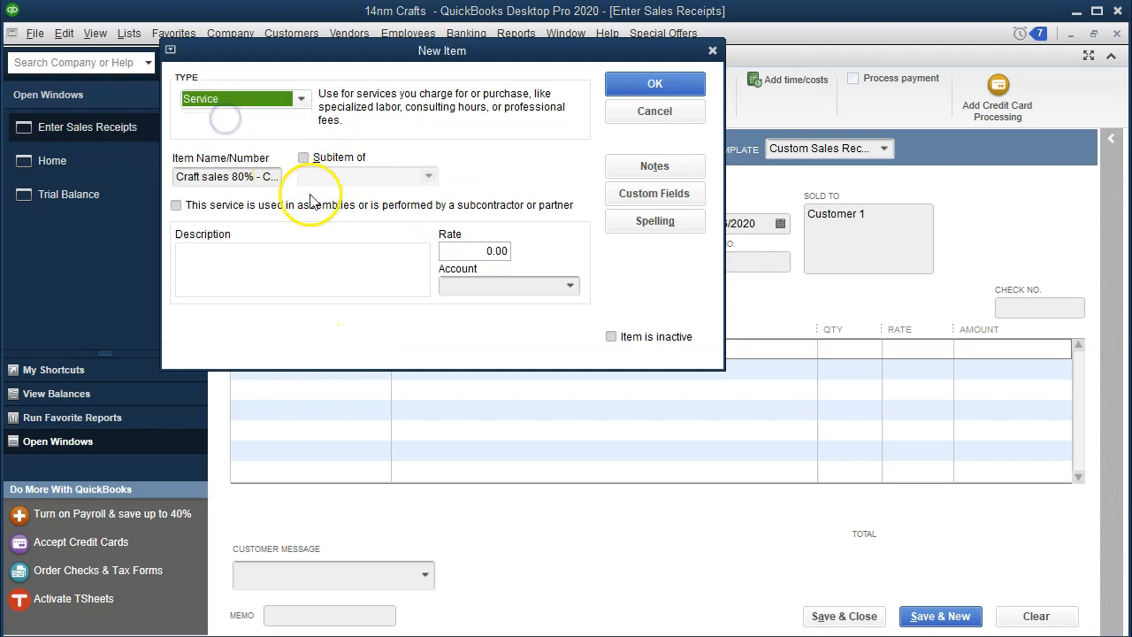
- Copy the new item's name, Craft sales 80% - Craftsmen, into its description
left_click(180, 174)
left_click_drag(180, 173, 394, 171)
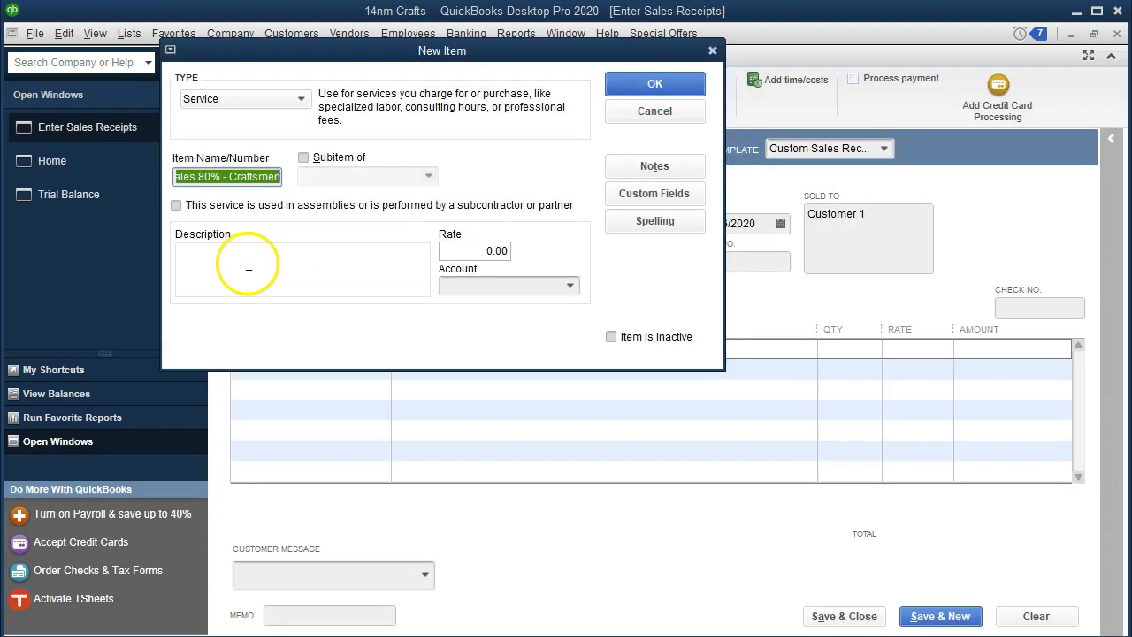
left_click(247, 255)
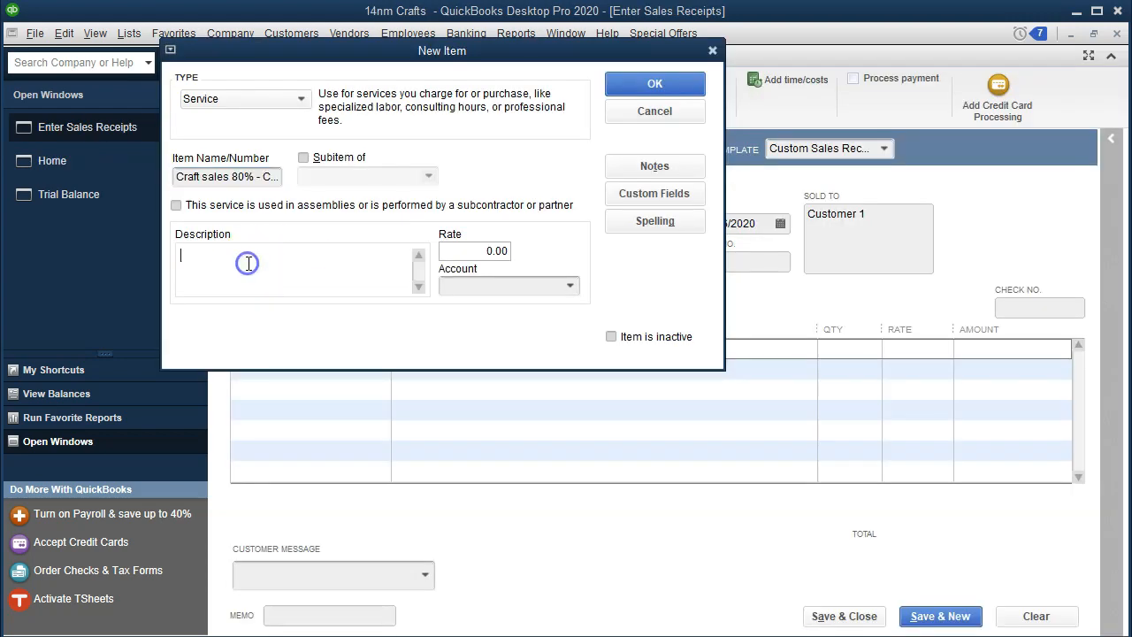
left_click(244, 176)
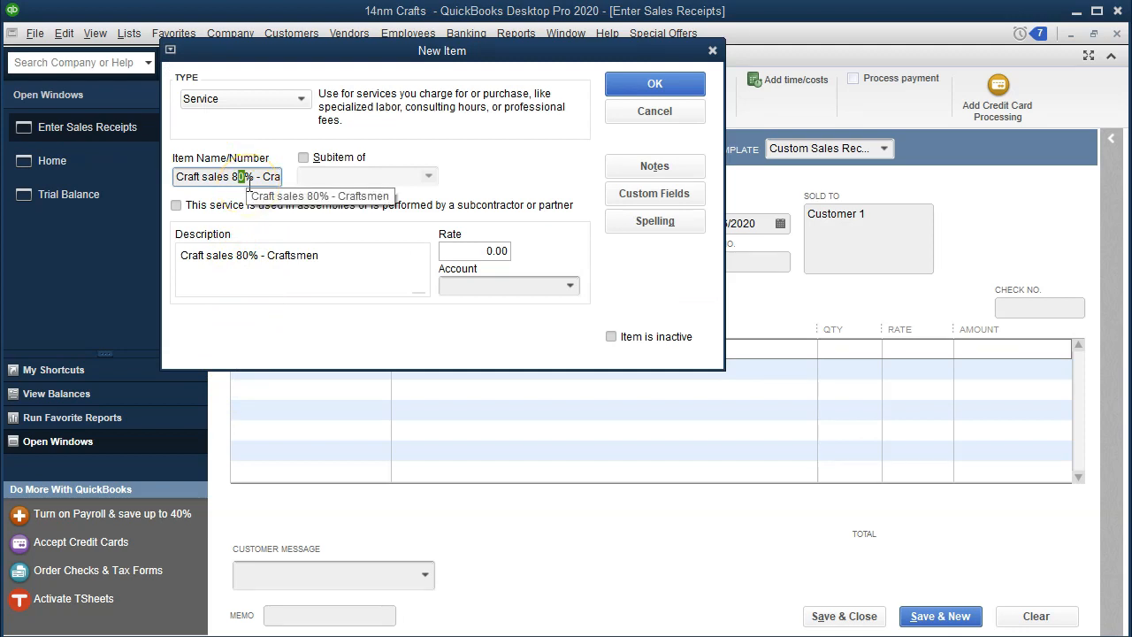
left_click(337, 255)
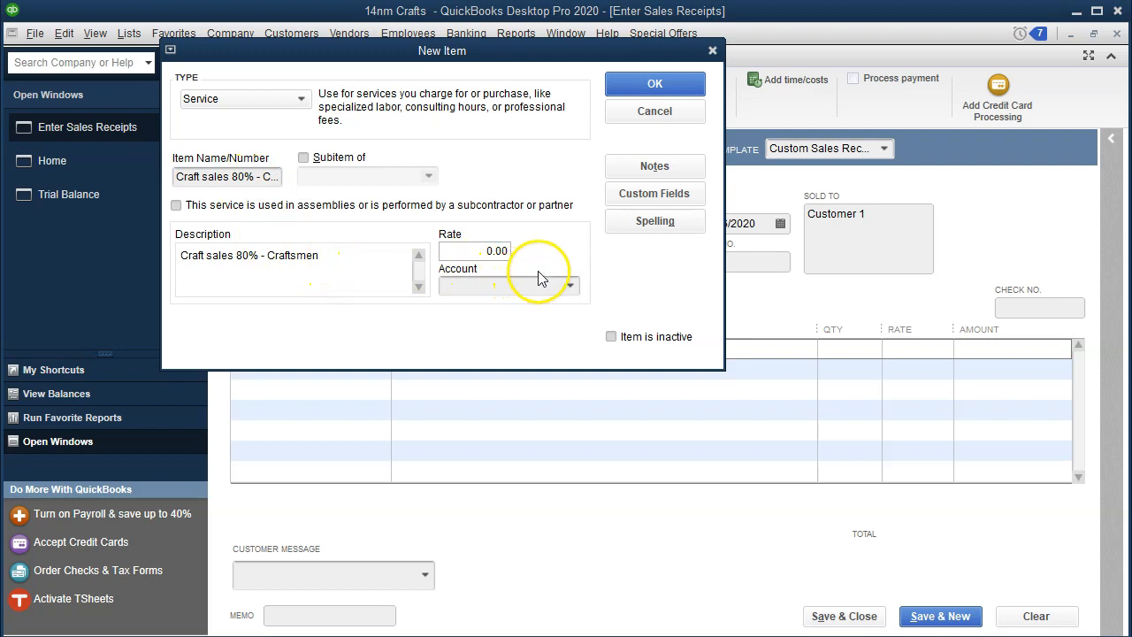
- Copy the account name Payable to Craftsmen from the Excel trial balance and enter it as the new QuickBooks item's account
left_click(569, 286)
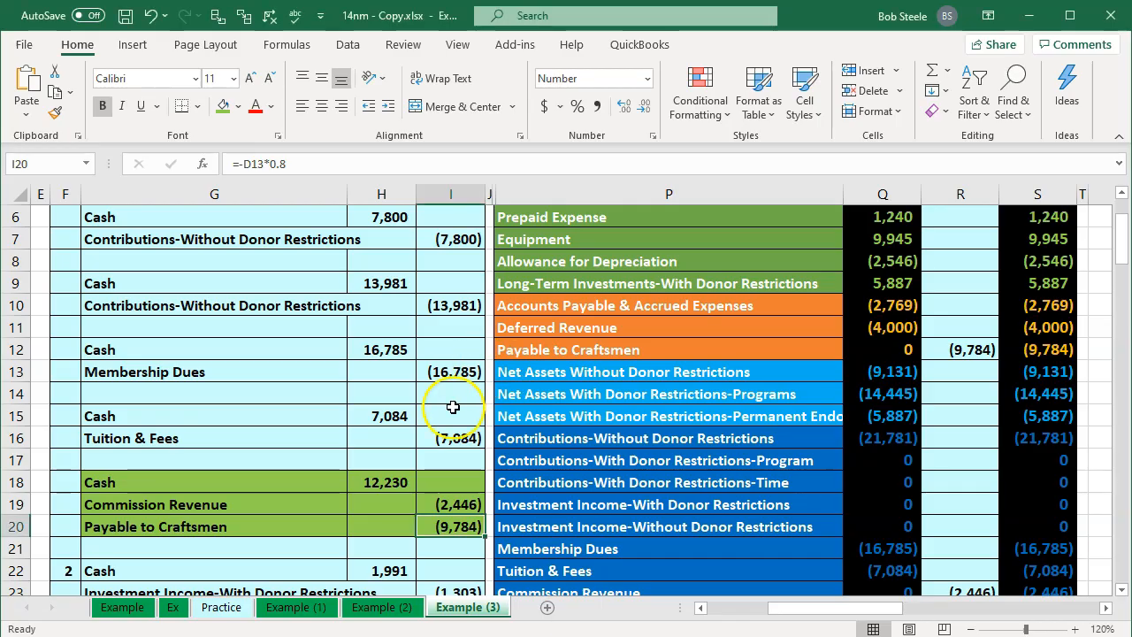
left_click(232, 524)
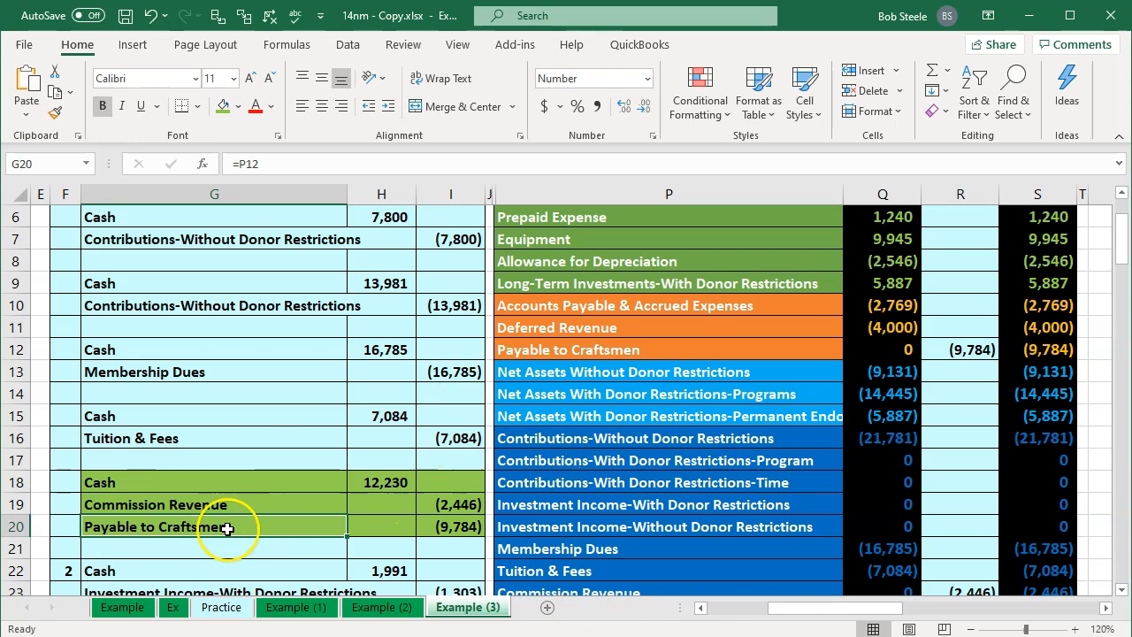
double_click(650, 348)
left_click_drag(652, 347, 256, 323)
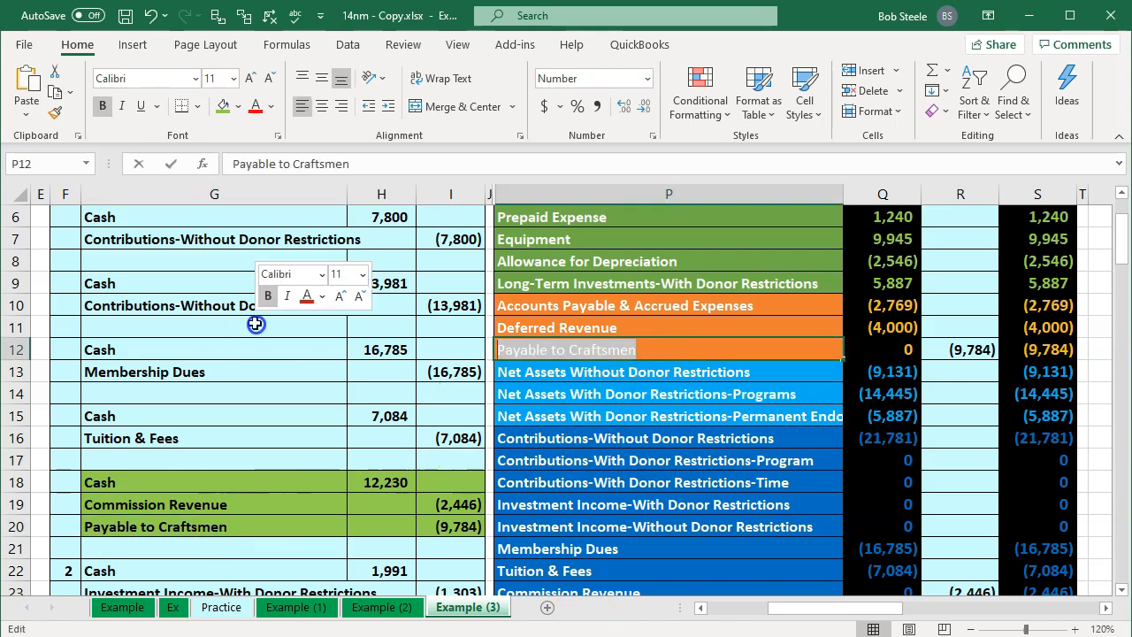
key("ctrl+c")
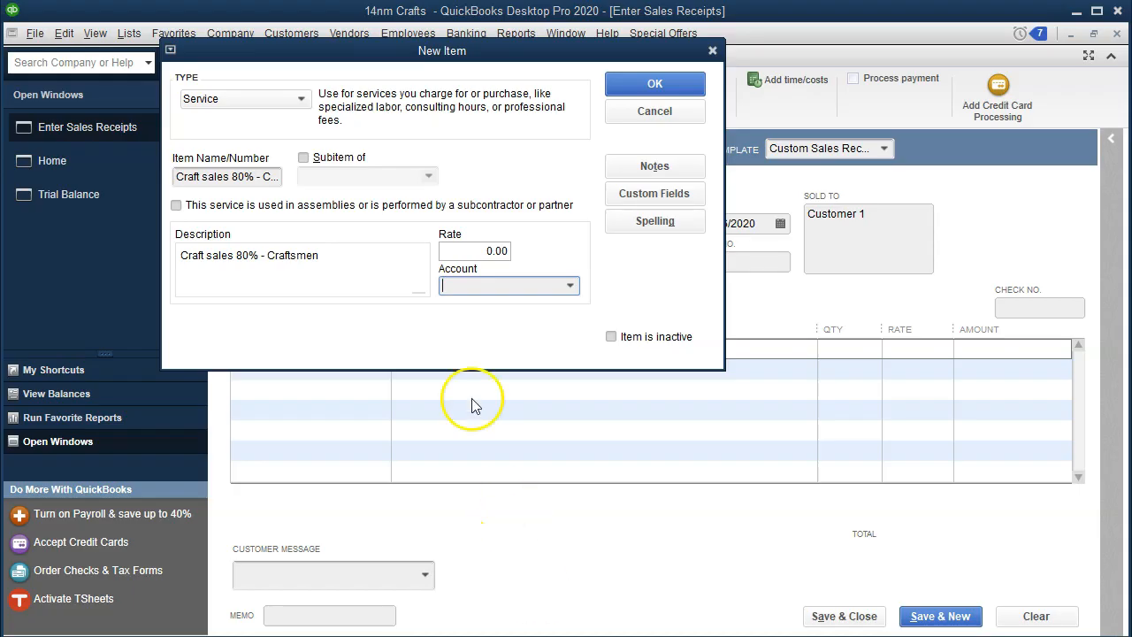
left_click(473, 286)
key("ctrl+v")
key("Tab")
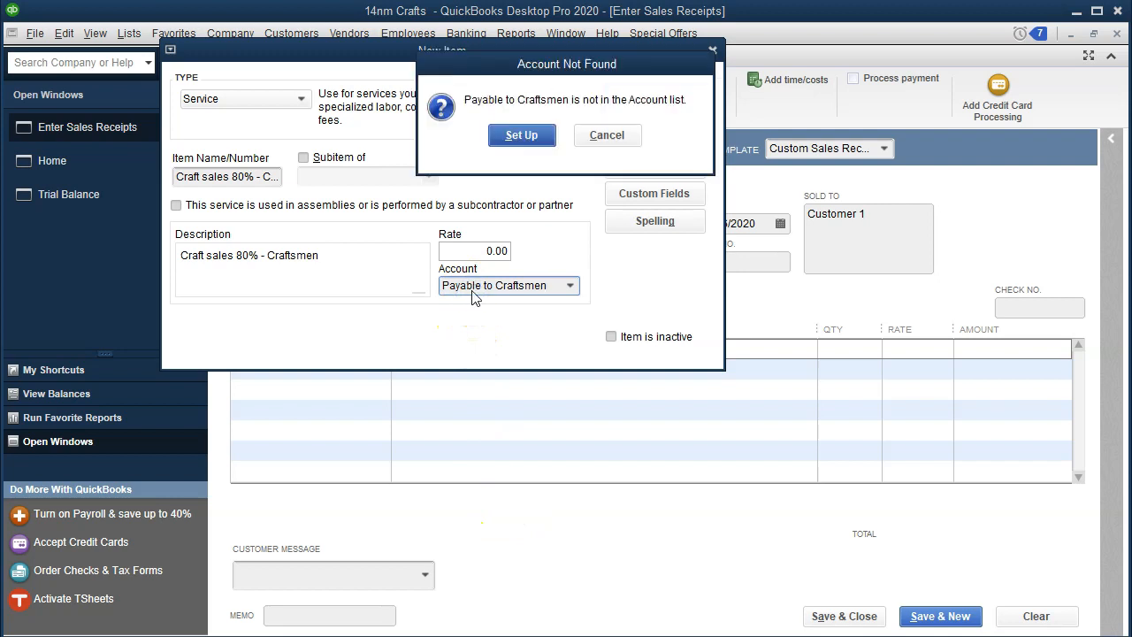
- Set up Payable to Craftsmen as an Income account with the same text as its description, and save the new item
left_click(522, 140)
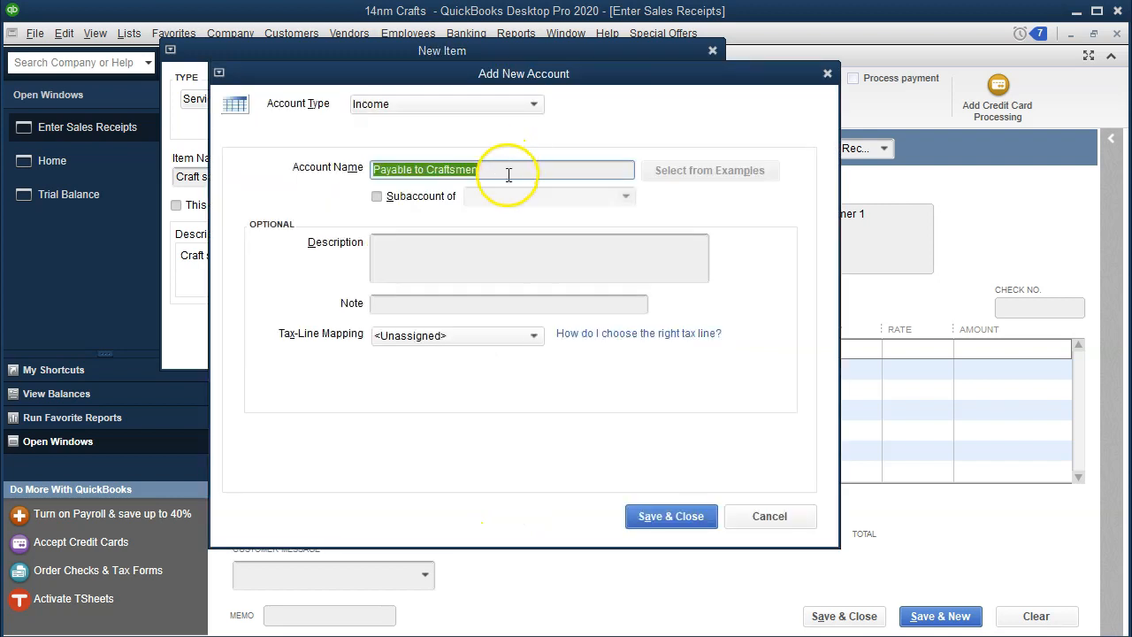
key("Tab")
key("ctrl+v")
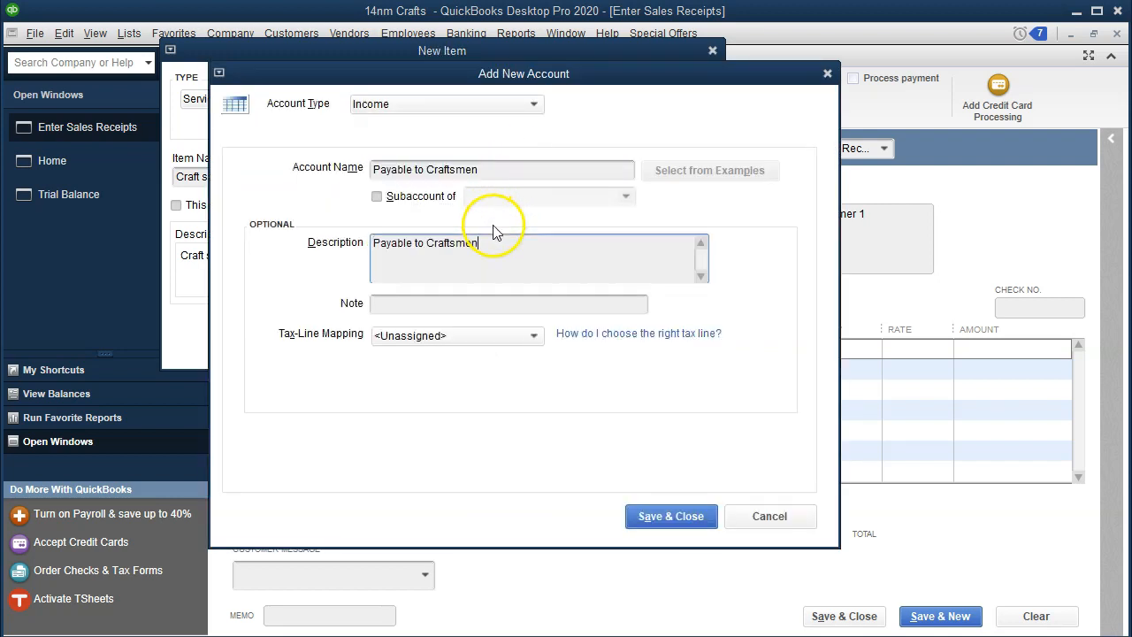
left_click(671, 516)
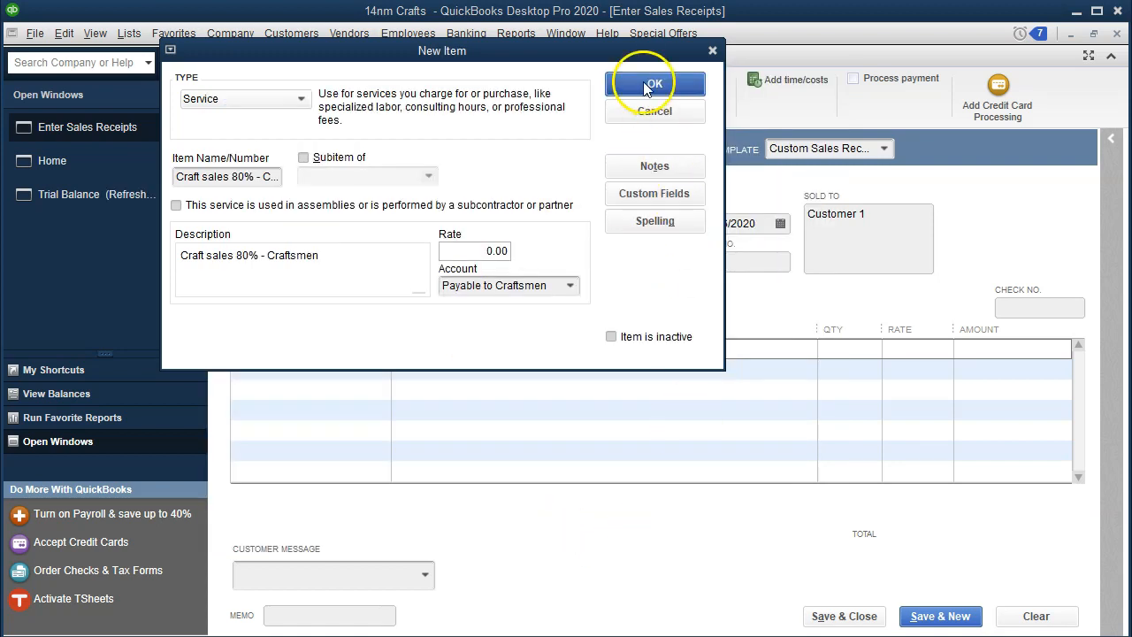
left_click(645, 84)
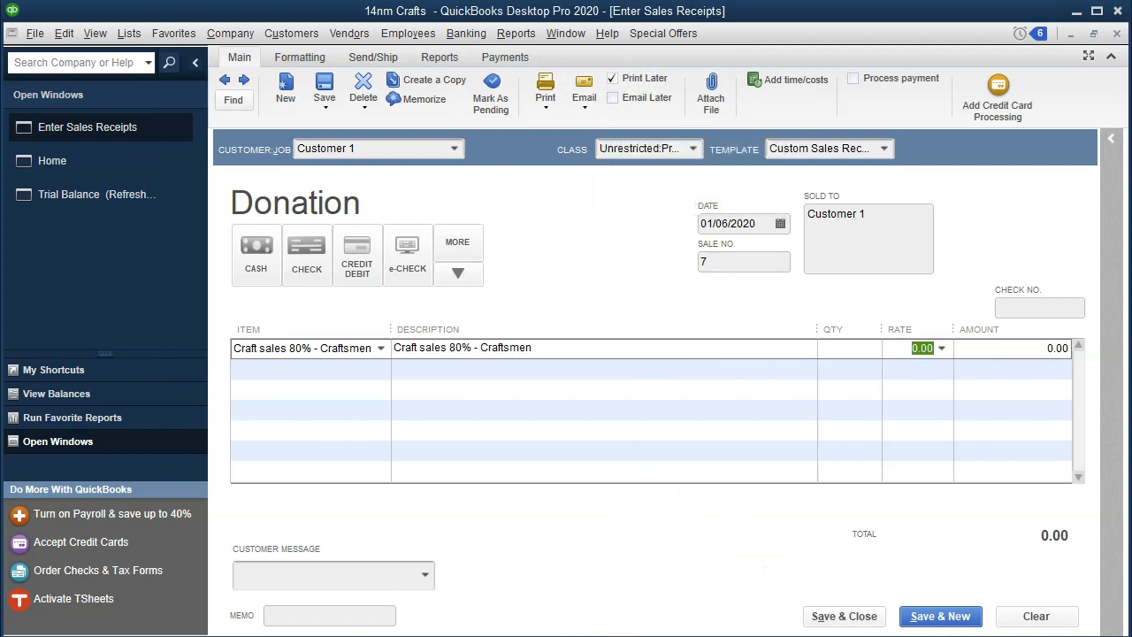
- Check the craft sales cash in Excel and calculate the Craft sales 80% - Craftsmen line's rate in QuickBooks as 12,230.00 * .8
key("alt+Tab")
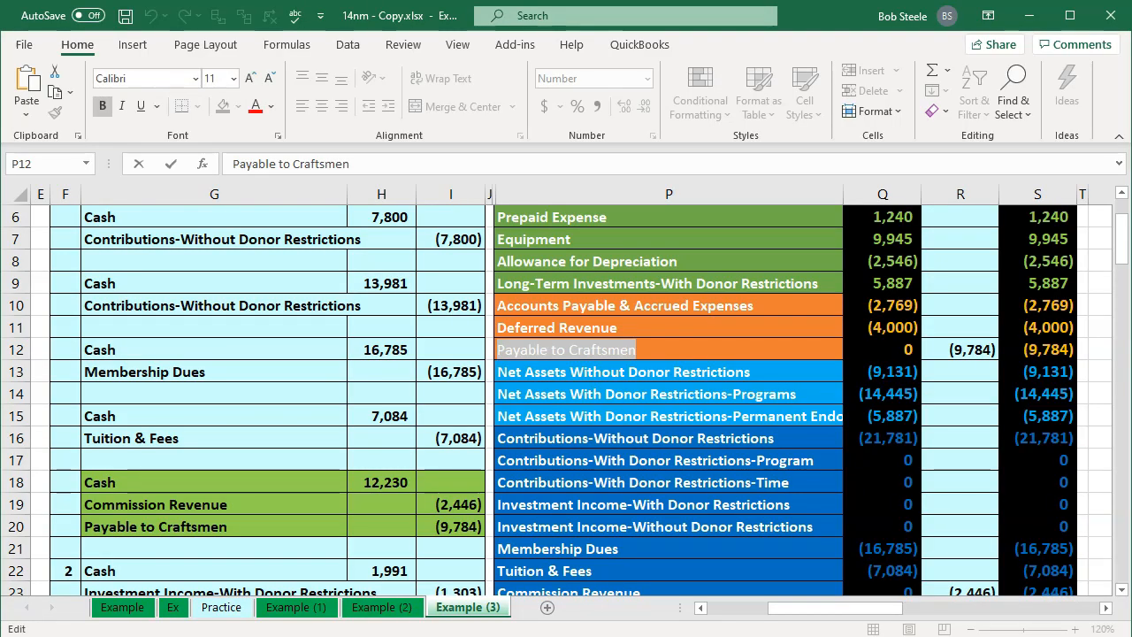
key("alt+Tab")
left_click(905, 349)
type("12")
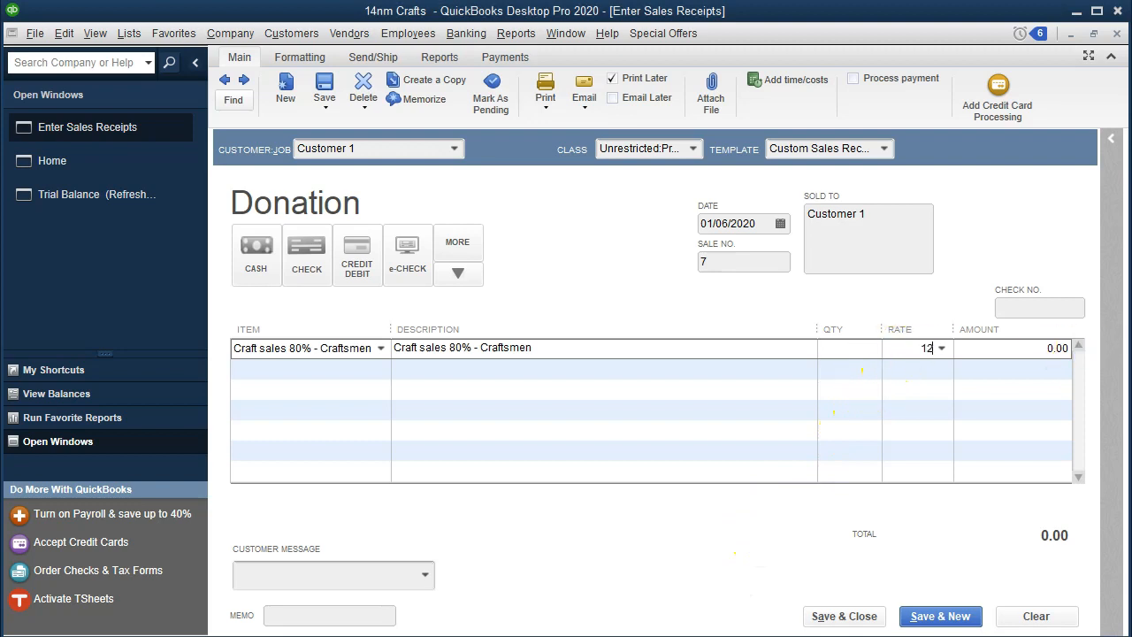
type(",230.00 * .8")
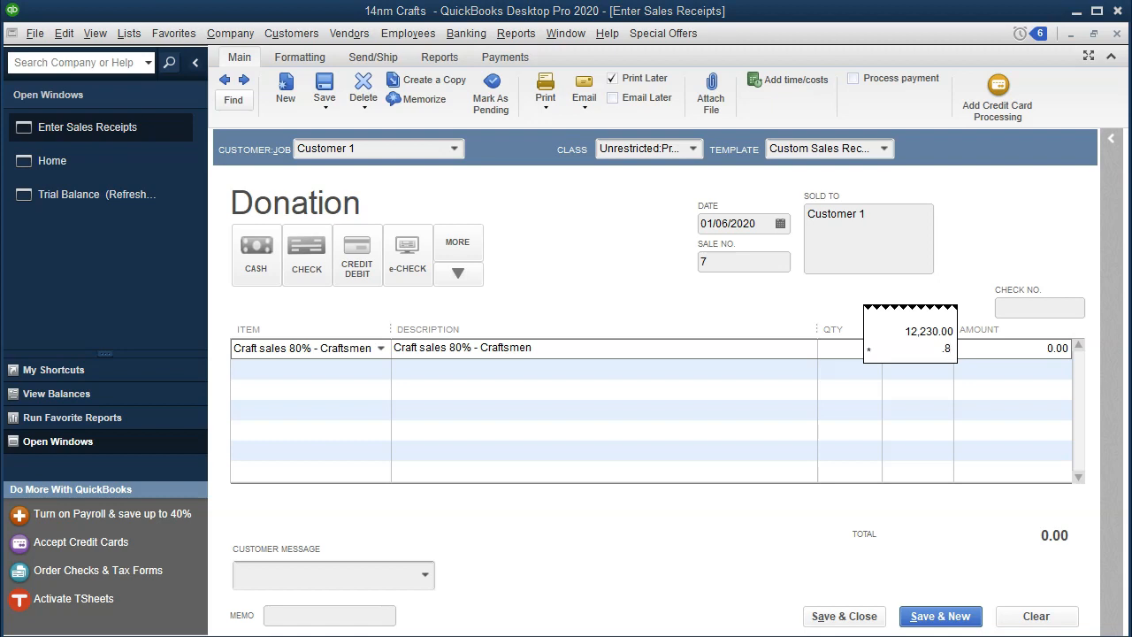
key("Return")
key("Tab")
key("Tab")
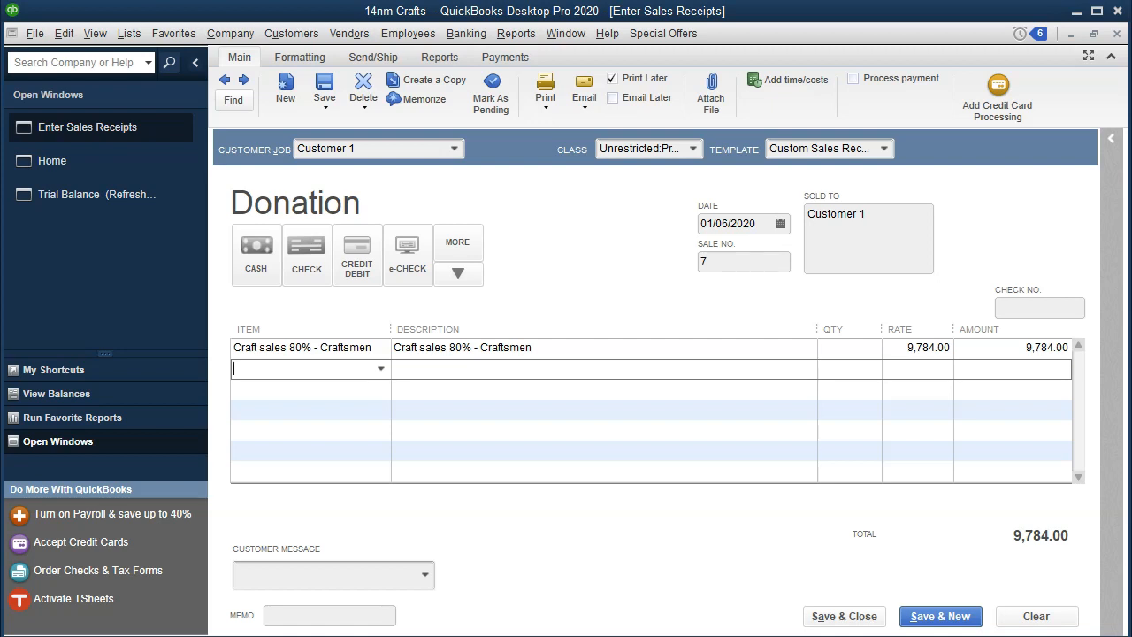
- Enter Craft Sales 20% - Nonprofit as the second line's item and start adding it as a new item
type("Cr")
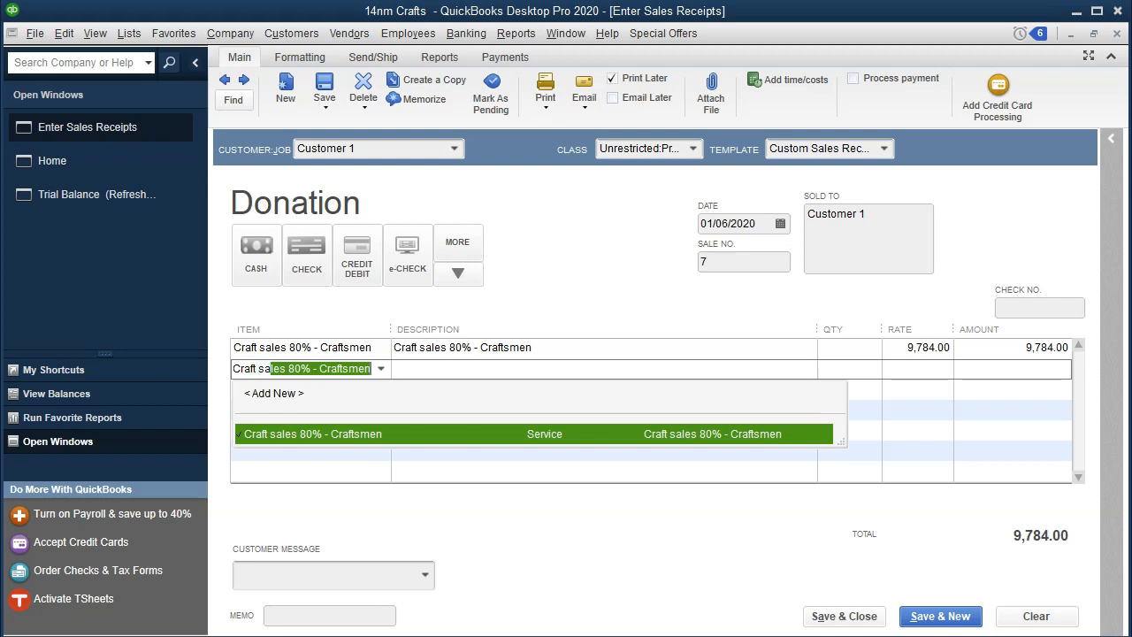
type("aft Sales 20% - Nonprofit")
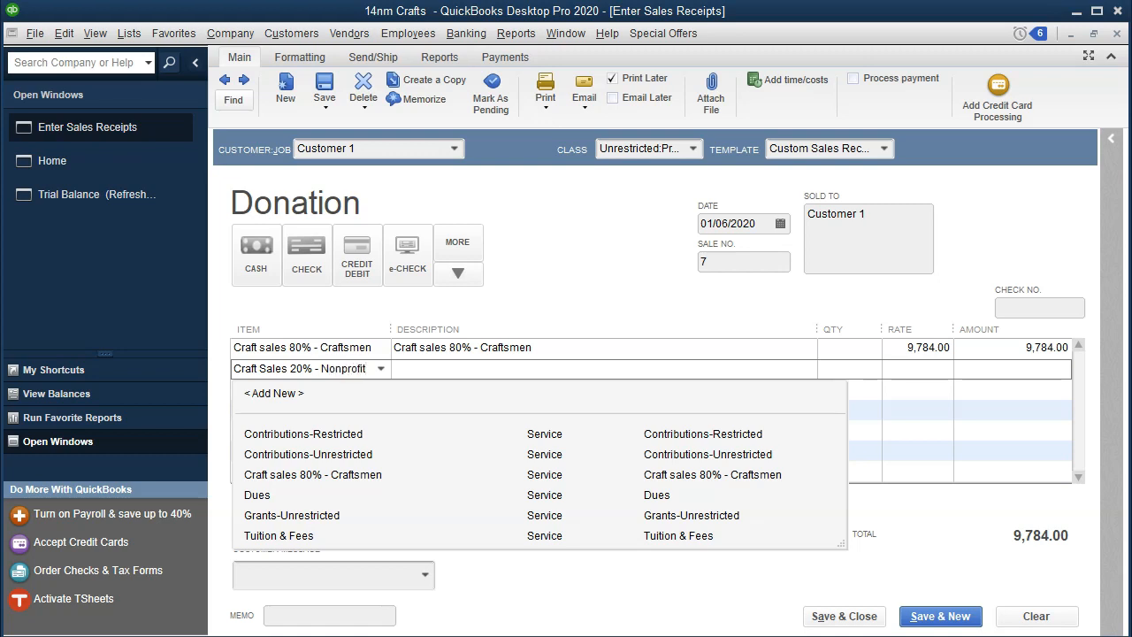
key("Tab")
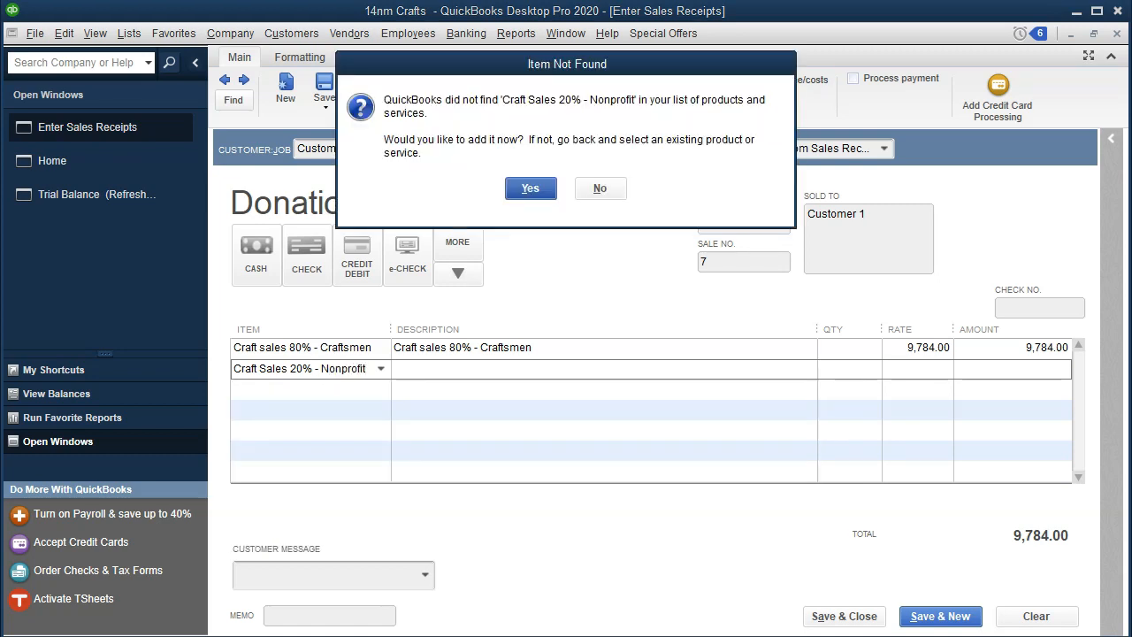
left_click(530, 187)
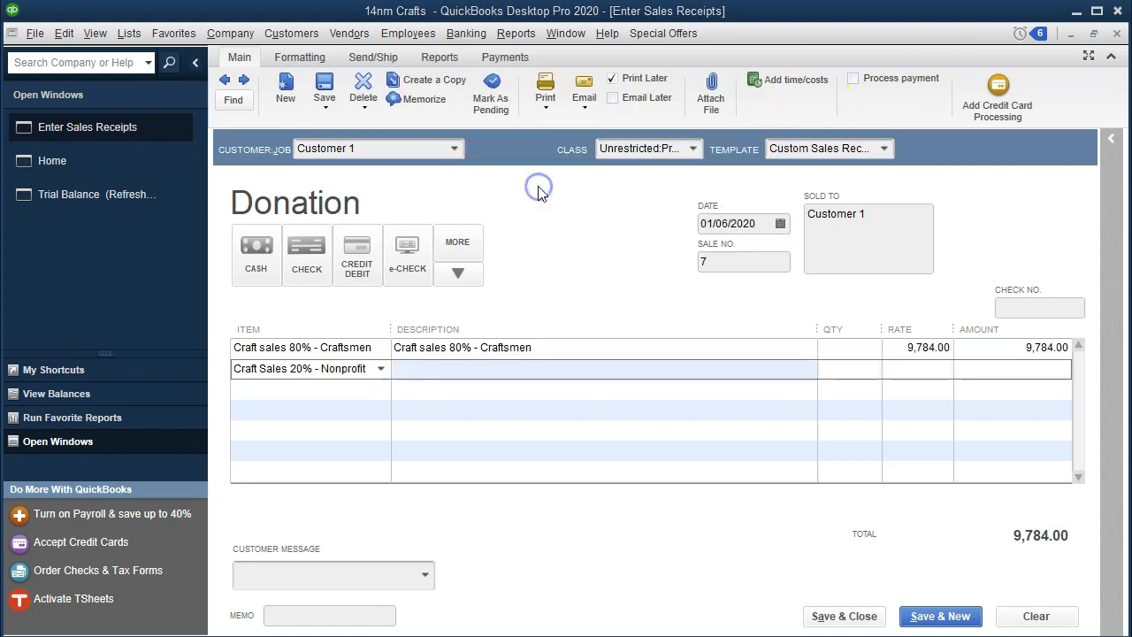
left_click(450, 193)
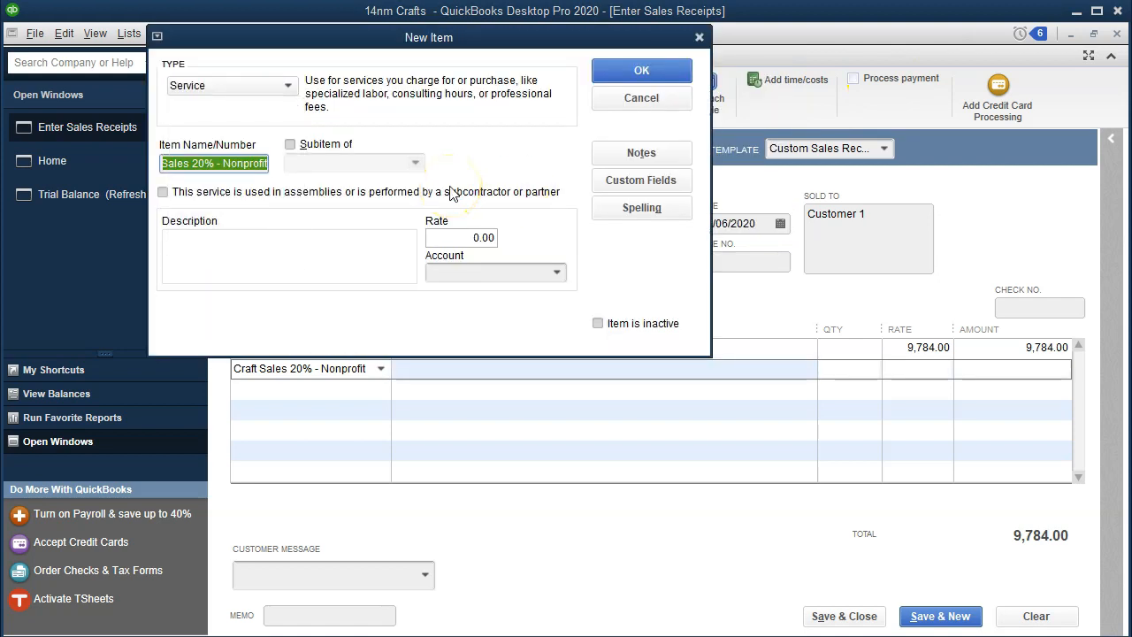
- Fill the new item's description with Craft Sales 20% - Nonprofit
key("Tab")
key("Tab")
key("Tab")
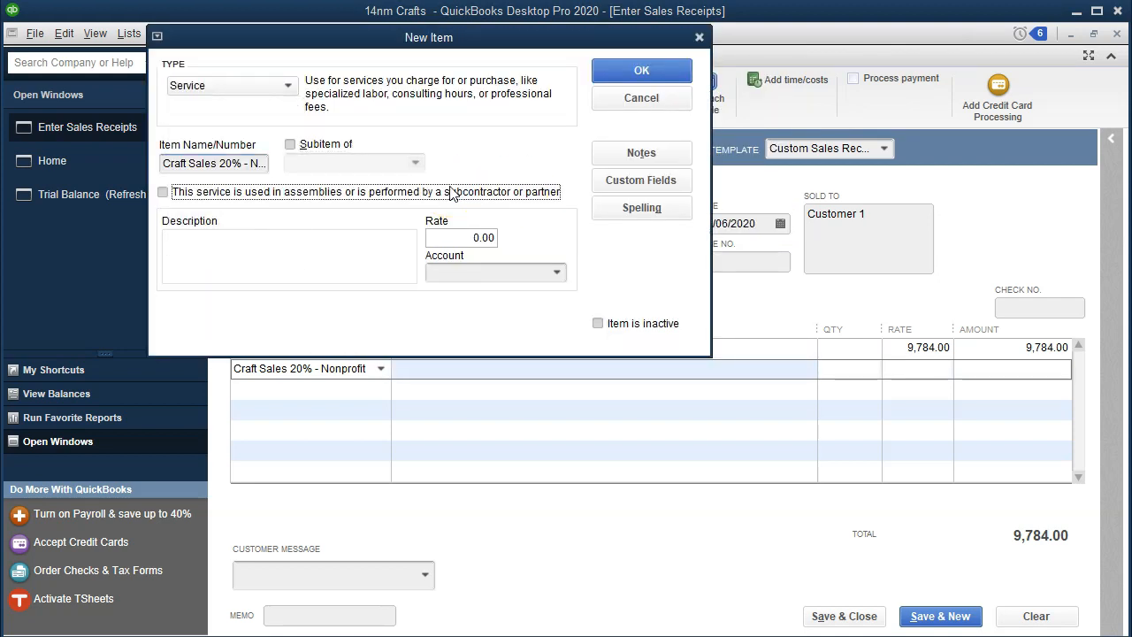
key("ctrl+v")
key("Tab")
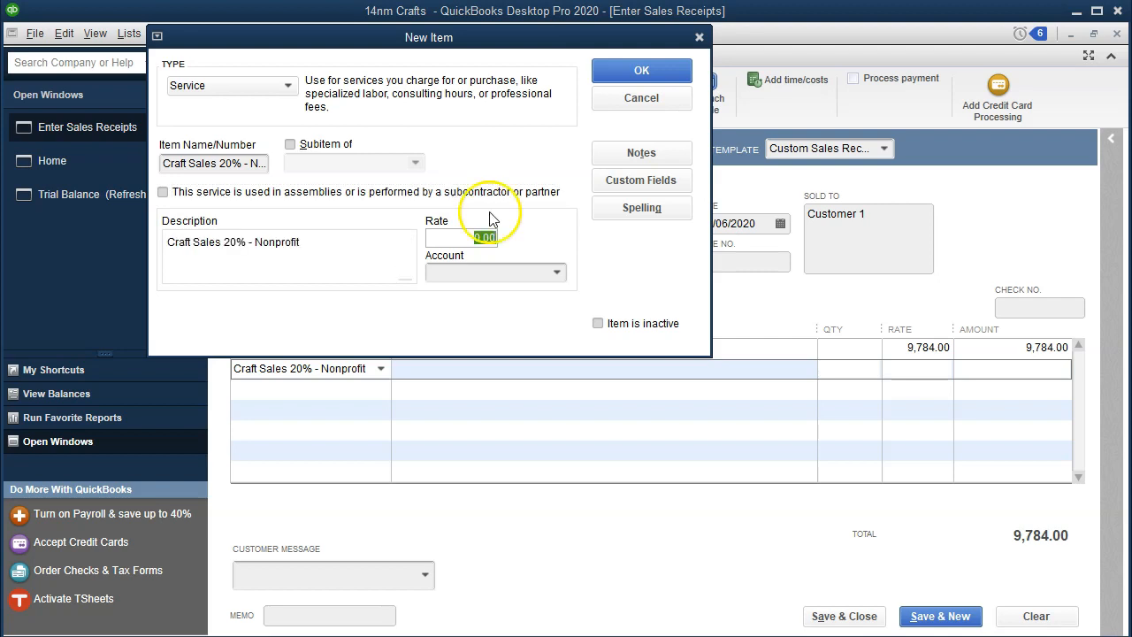
- Copy Commission Revenue from the Excel account list and enter it as the new item's account in QuickBooks
left_click(556, 272)
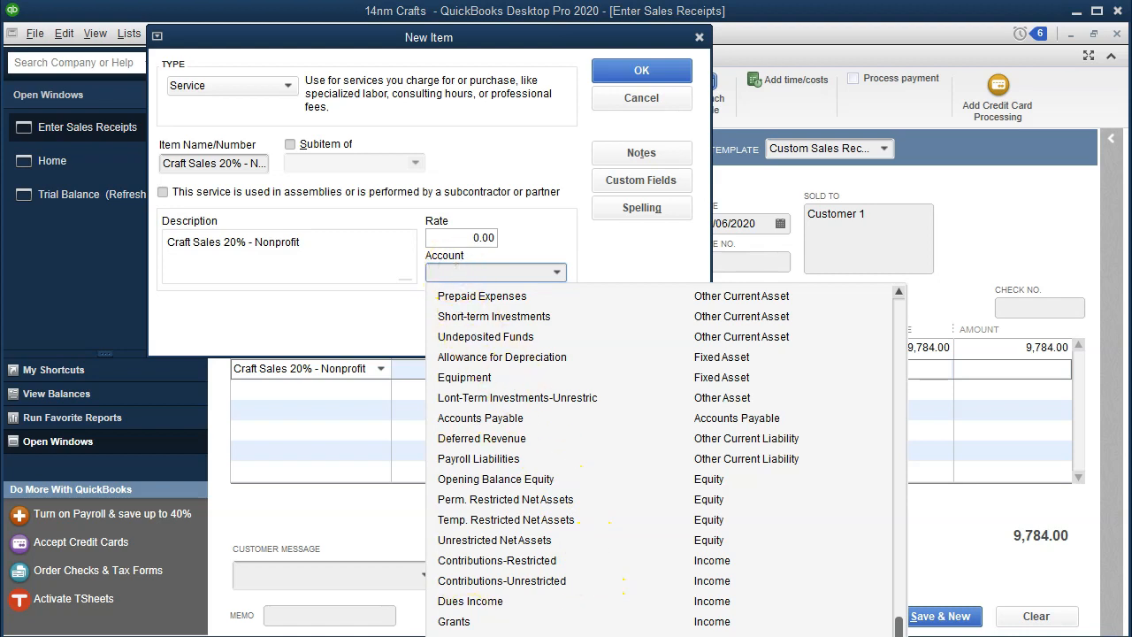
left_click(463, 636)
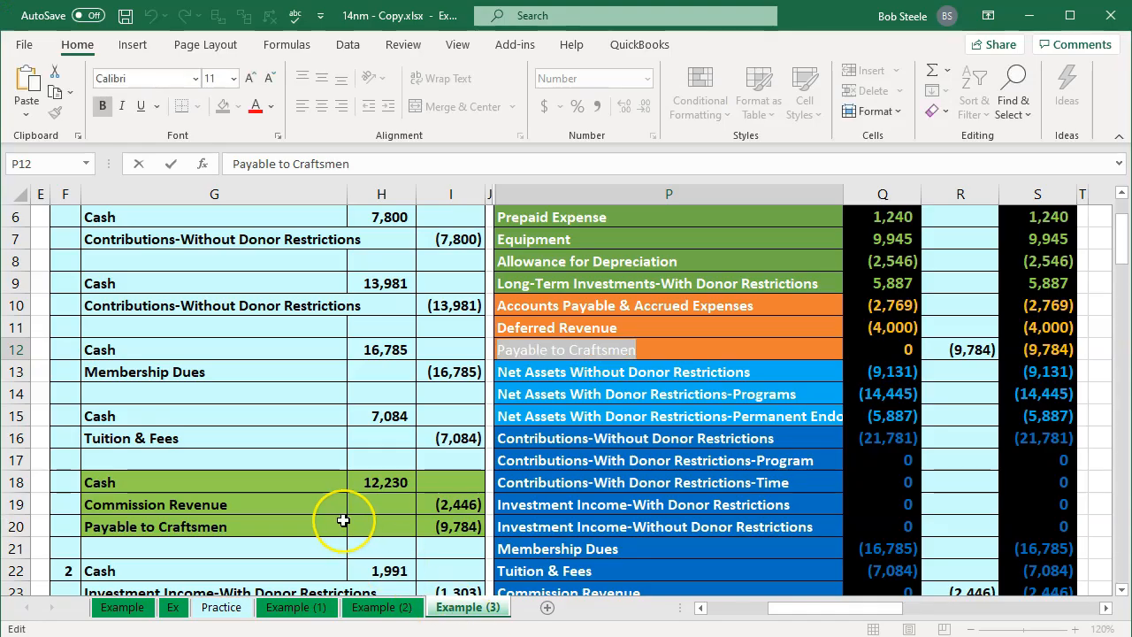
left_click(344, 522)
left_click(588, 414)
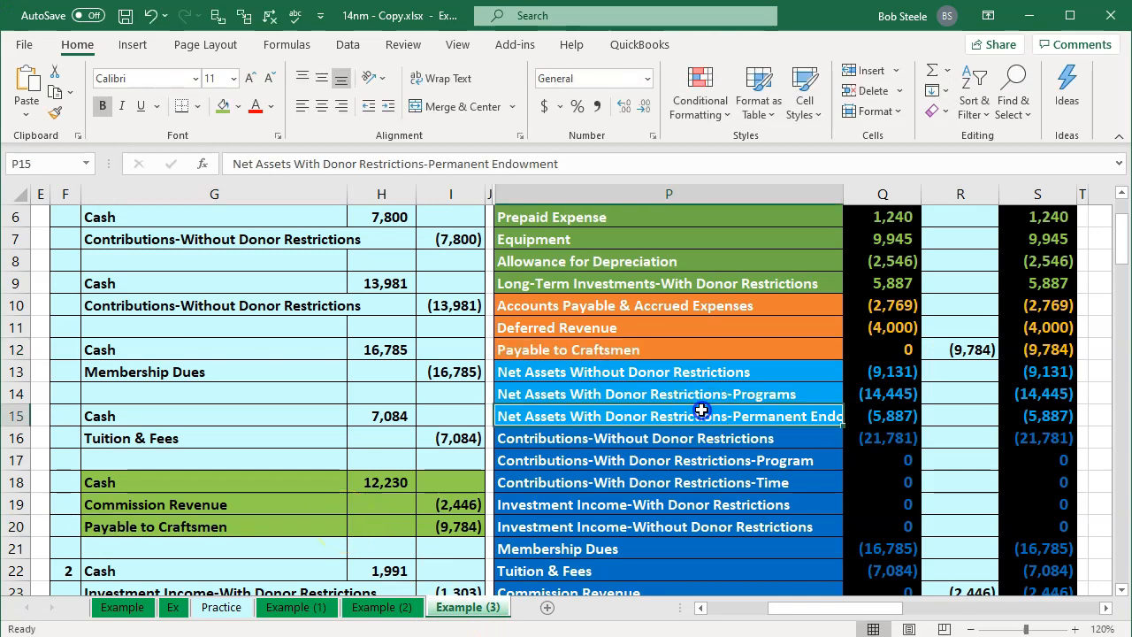
scroll(619, 409, "down", 3)
double_click(677, 394)
left_click_drag(677, 395, 542, 372)
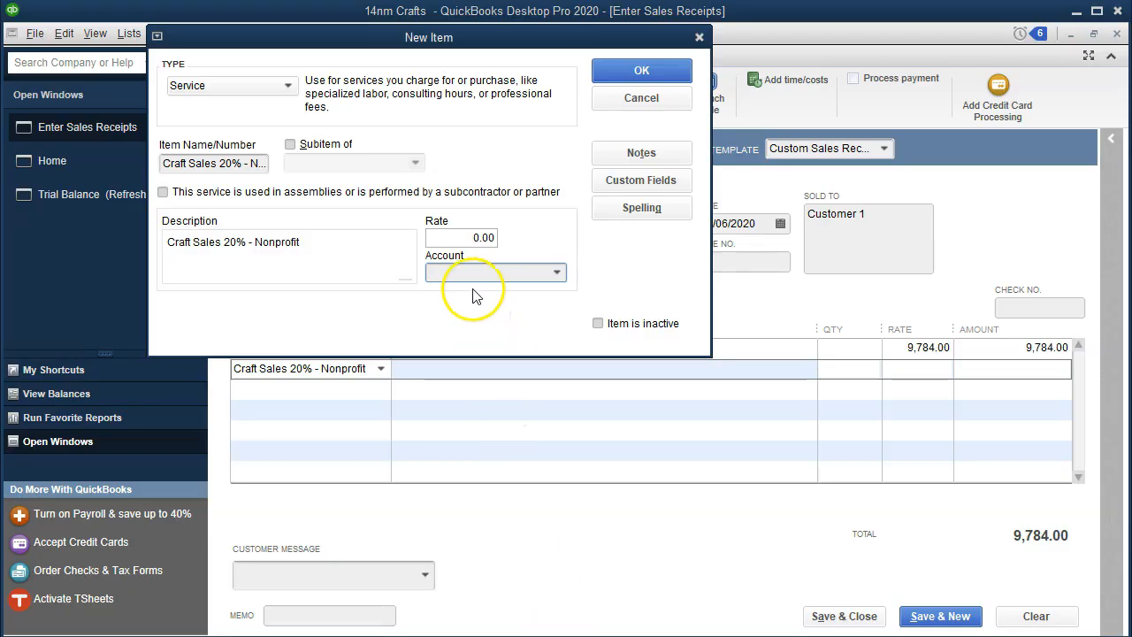
left_click(463, 271)
key("ctrl+v")
- Set up Commission Revenue as an Income account with the same text as its description, and save the new item
left_click(640, 78)
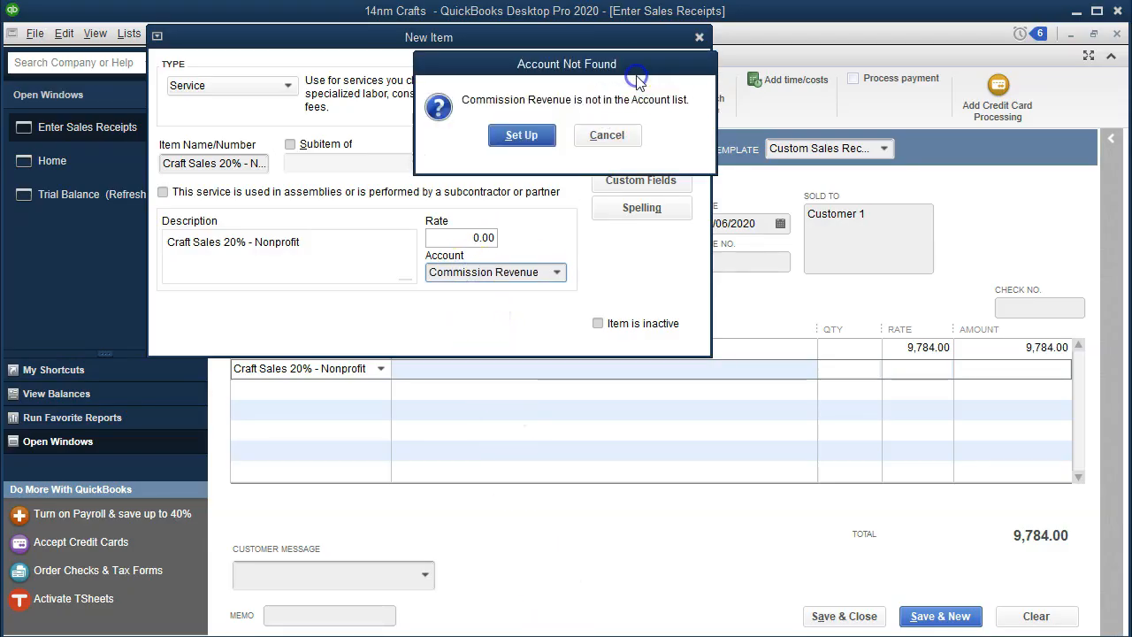
left_click(522, 135)
left_click(472, 248)
key("ctrl+v")
left_click(681, 512)
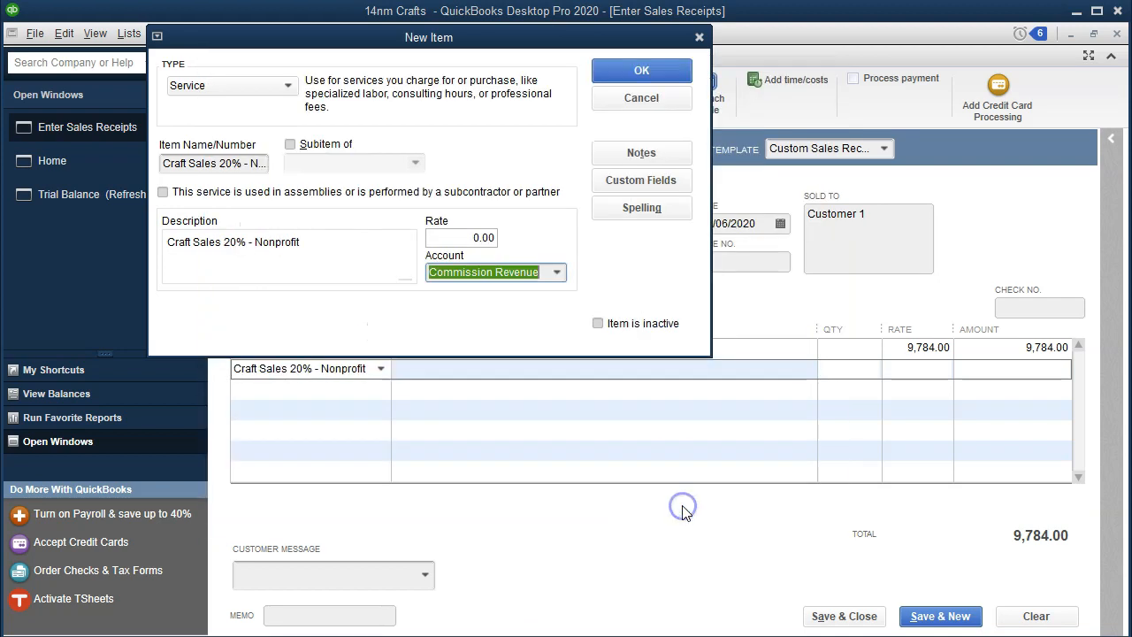
left_click(644, 78)
- Calculate the Craft Sales 20% - Nonprofit line's rate as 12230*.2 and complete the line
left_click(893, 371)
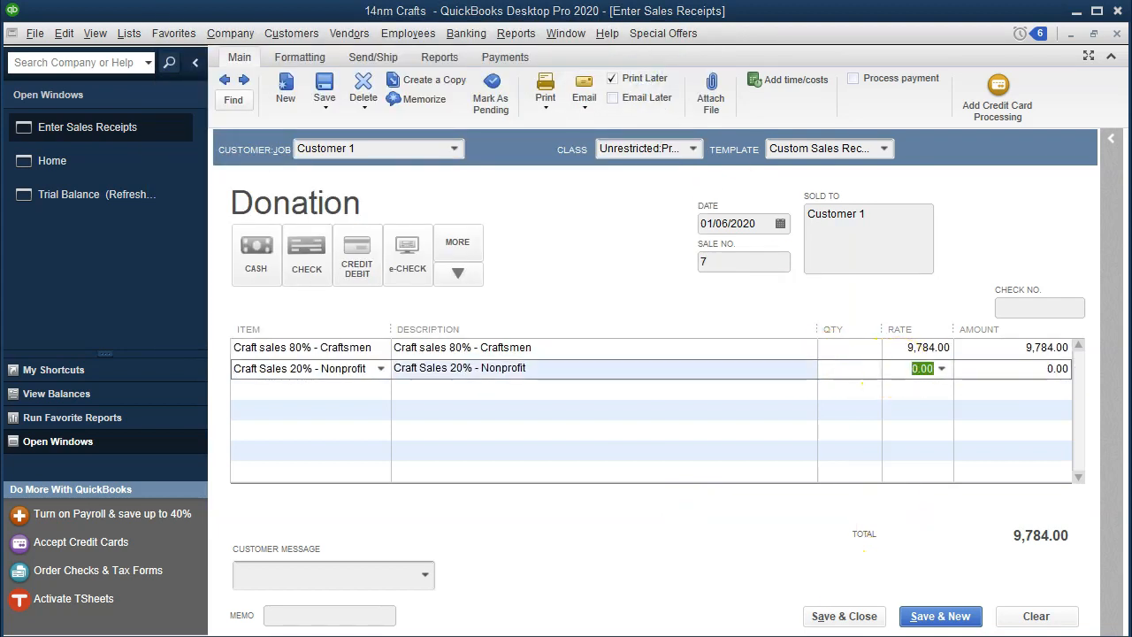
key("alt+Tab")
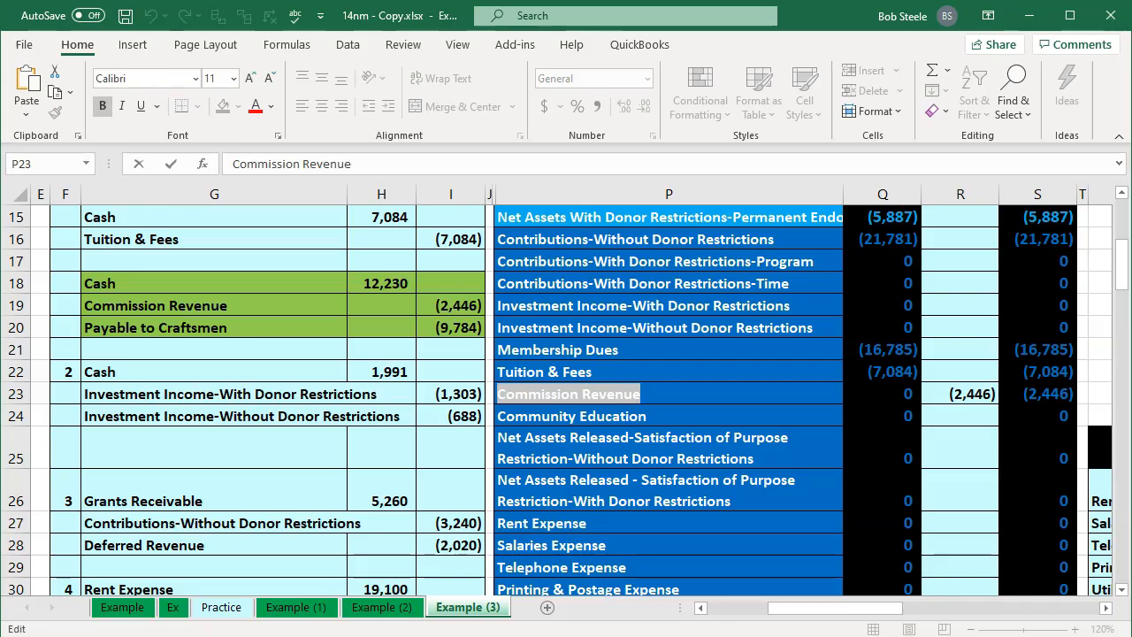
key("alt+Tab")
left_click(940, 371)
type("12230*.2")
key("Return")
key("Tab")
key("Tab")
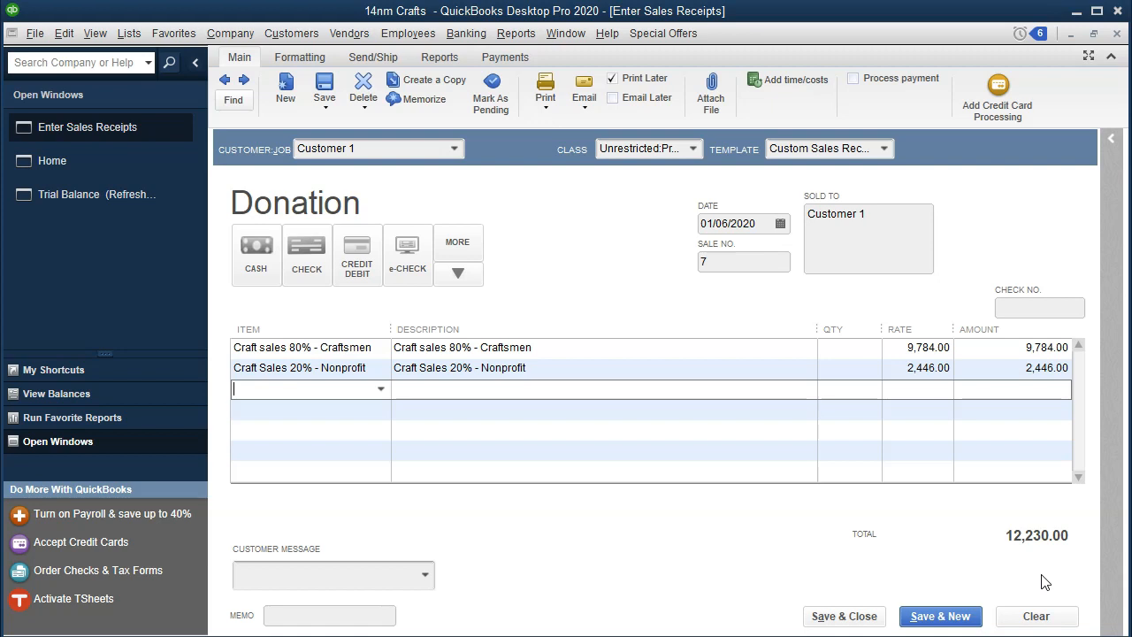
- Check the descriptions of both craft sales lines, and save and close the sales receipt
left_click(570, 346)
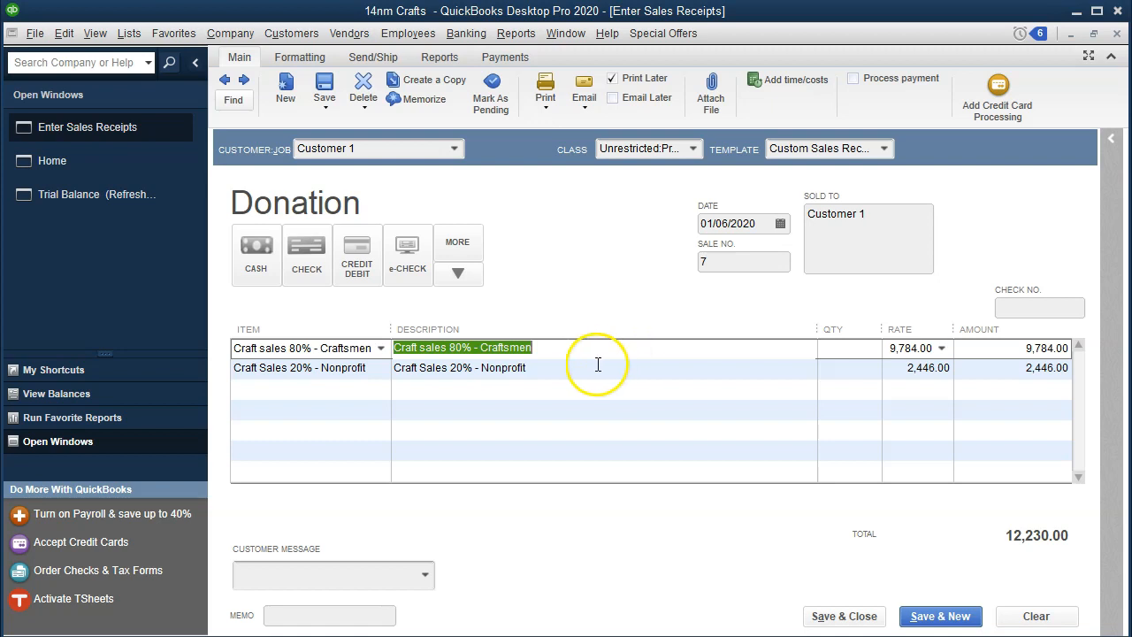
left_click(596, 364)
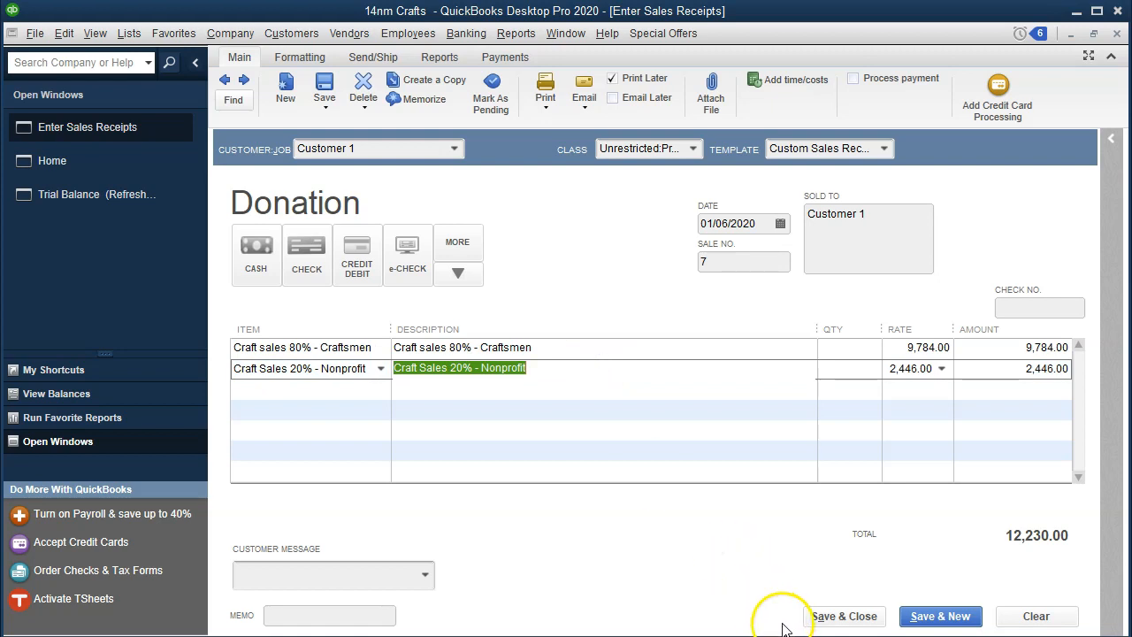
left_click(855, 618)
left_click(520, 186)
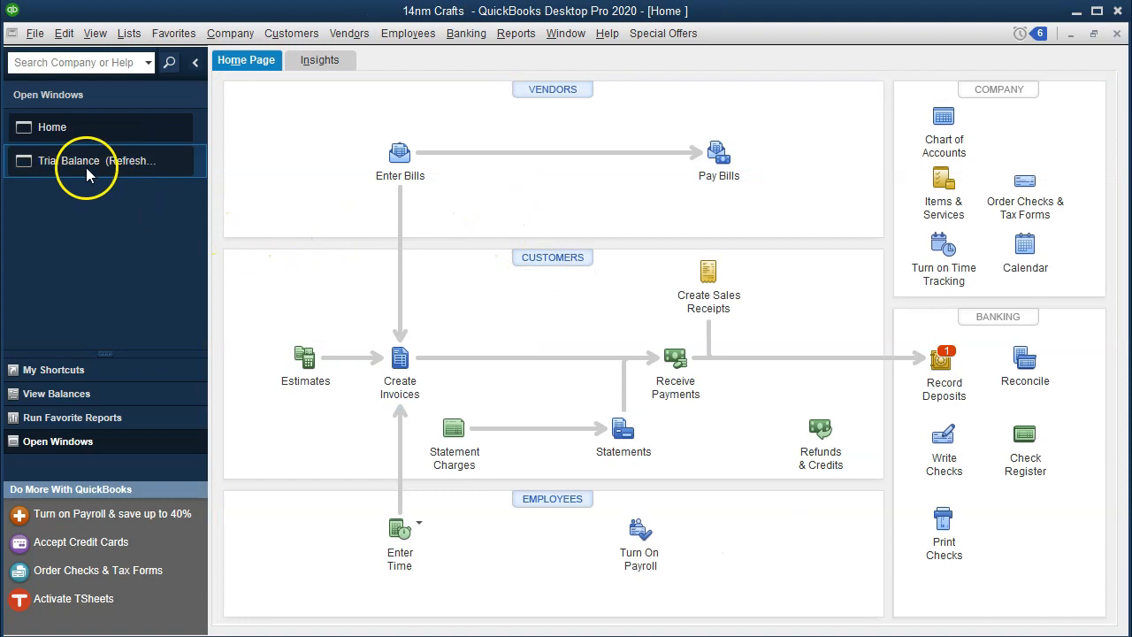
- Review the trial balance, including the transactions behind Undeposited Funds and where Payable to Craftsmen is listed
left_click(83, 165)
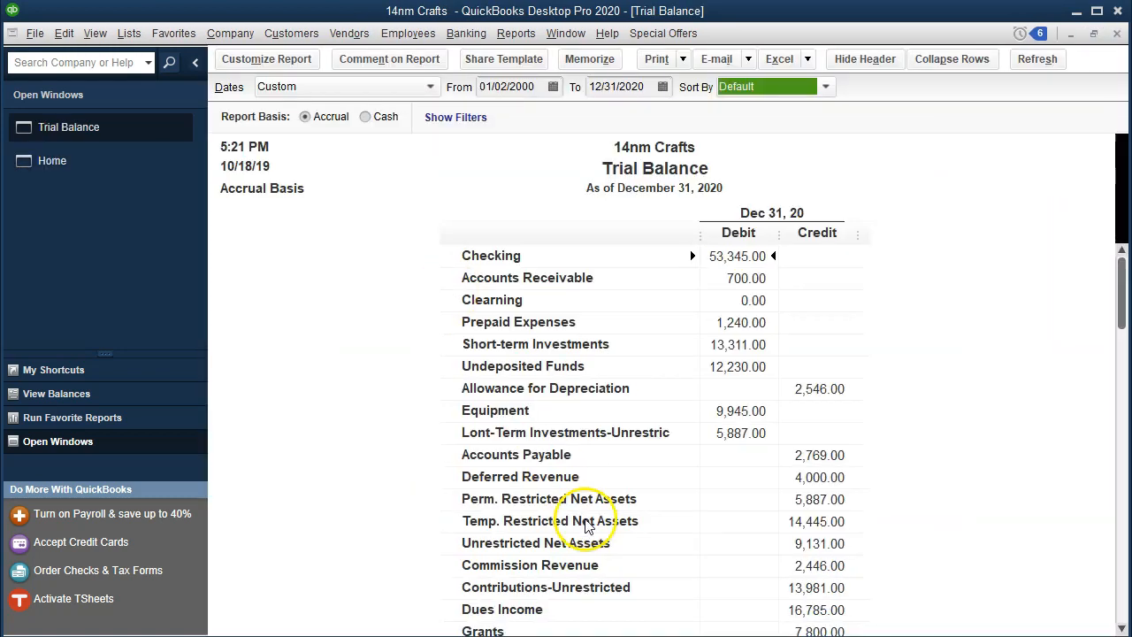
scroll(581, 491, "down", 3)
scroll(582, 491, "down", 1)
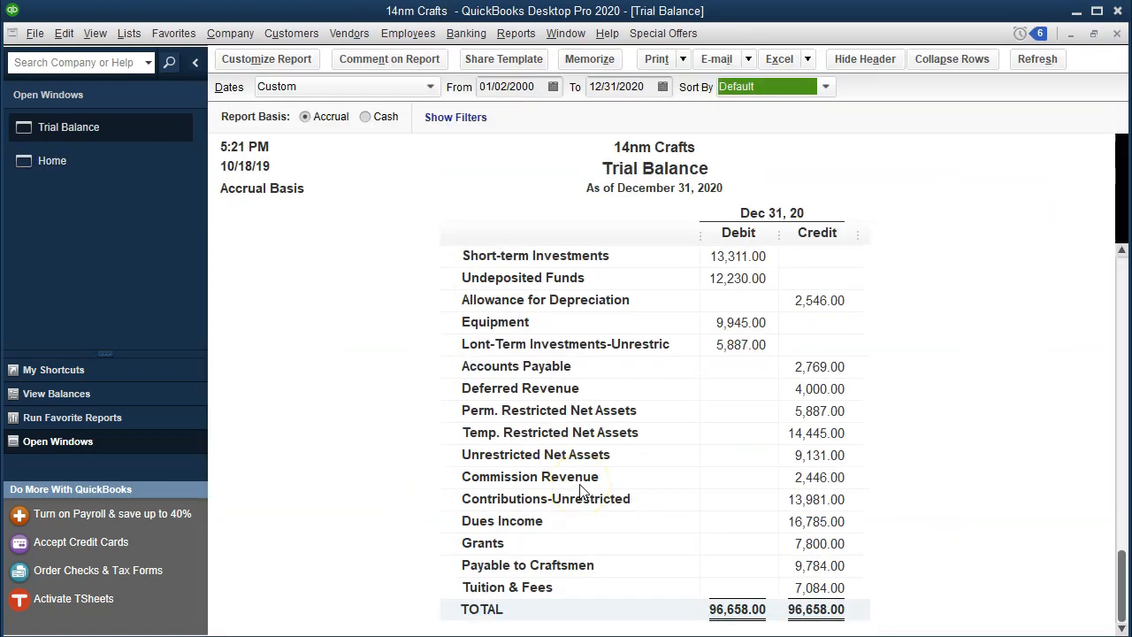
scroll(581, 491, "up", 2)
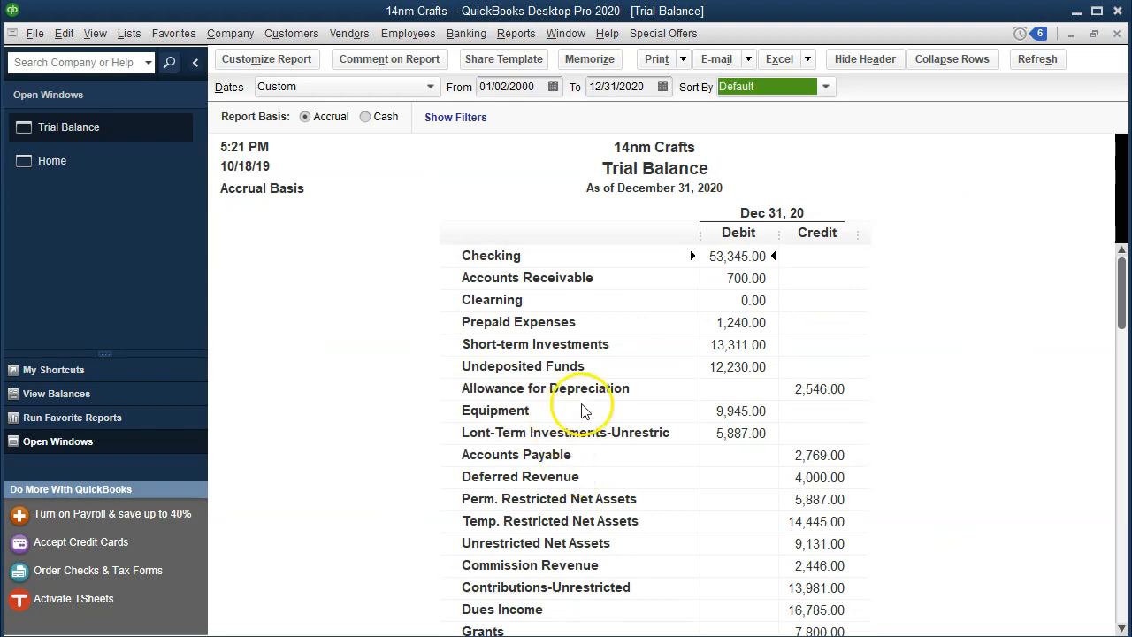
double_click(732, 368)
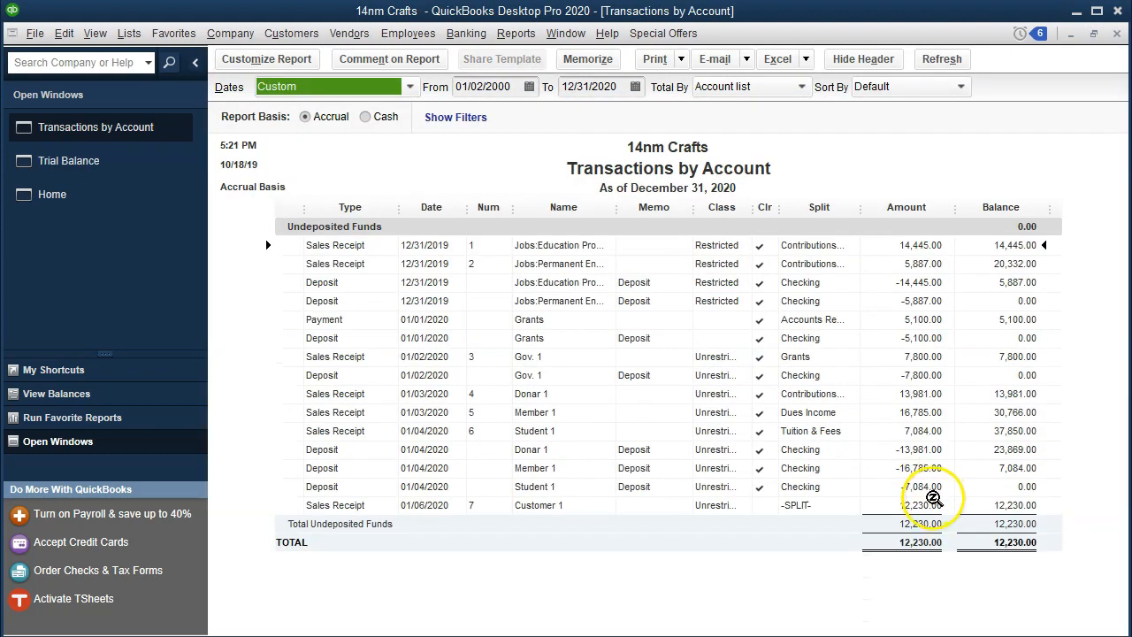
left_click(1117, 33)
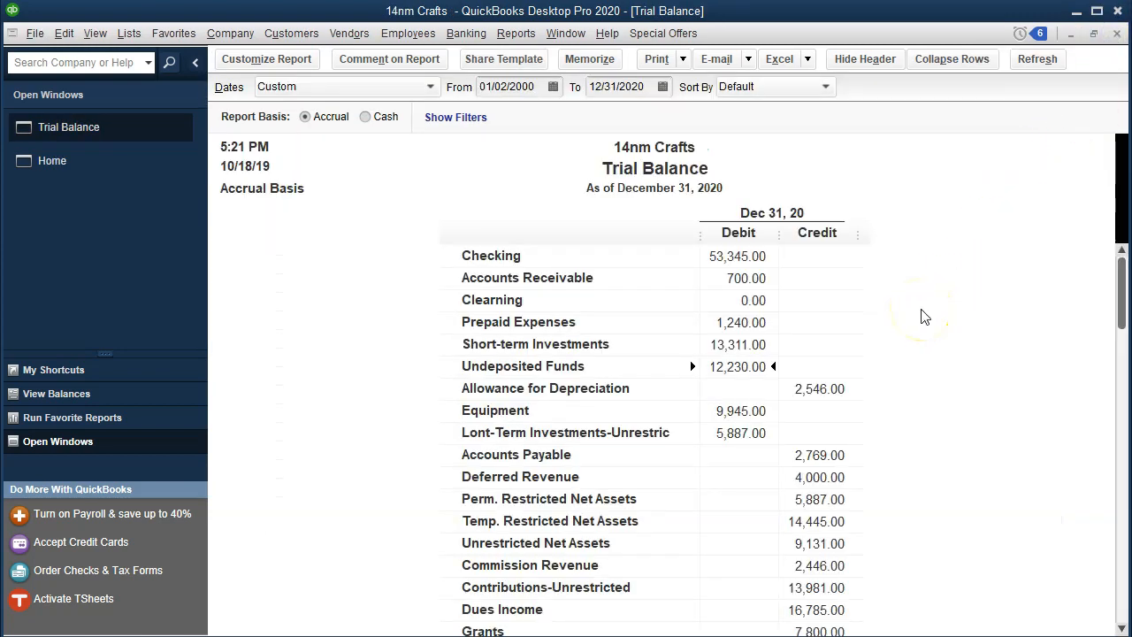
left_click(915, 332)
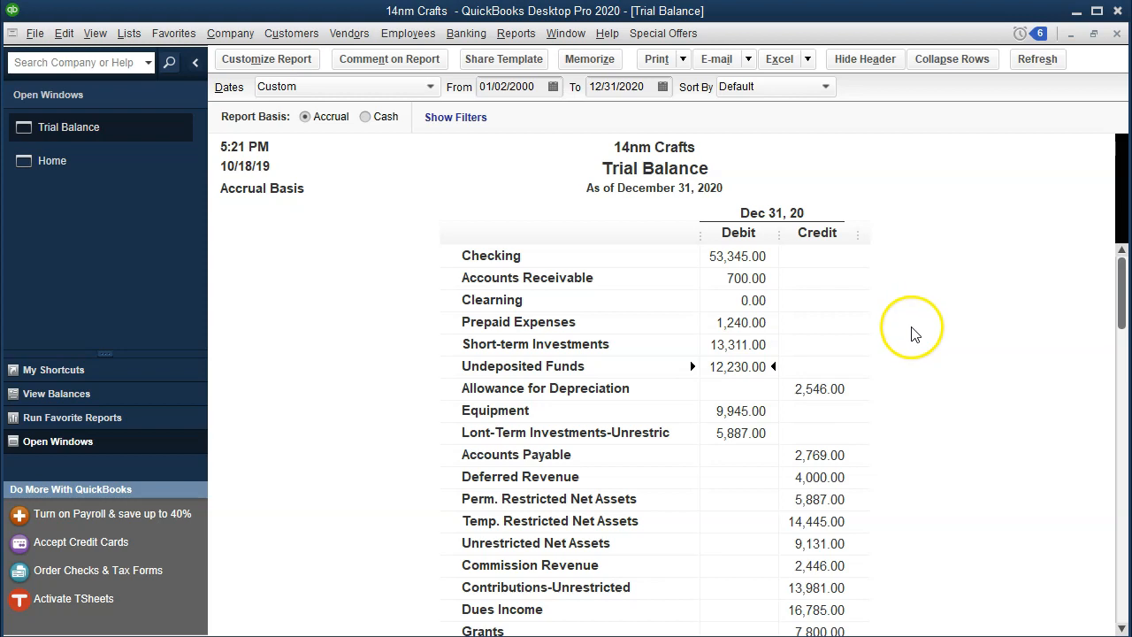
left_click(537, 525)
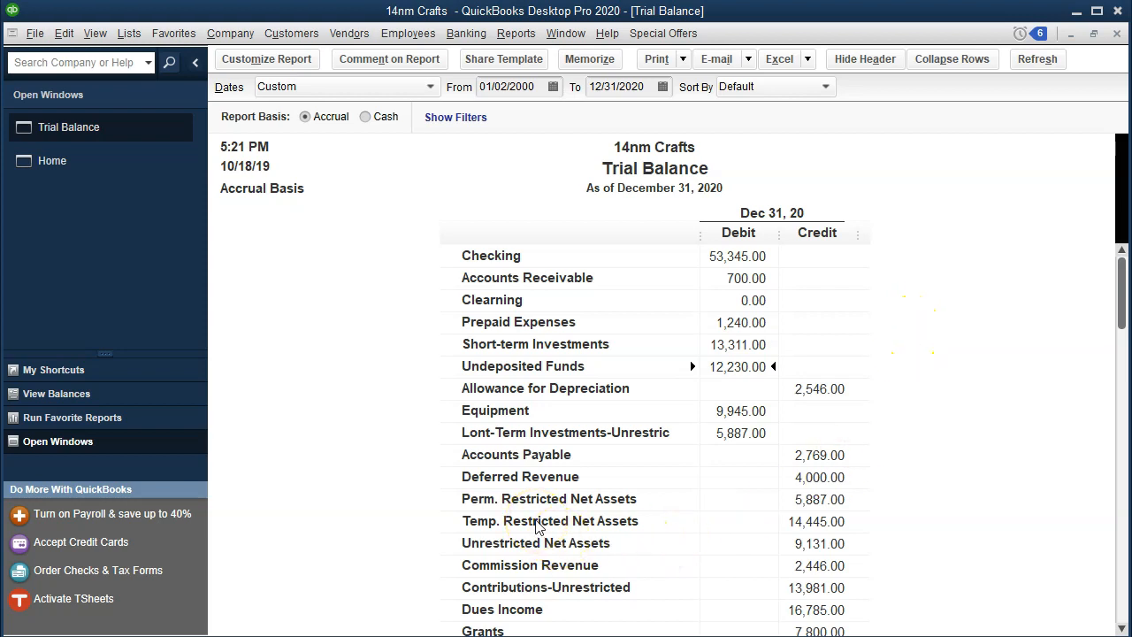
left_click(546, 429)
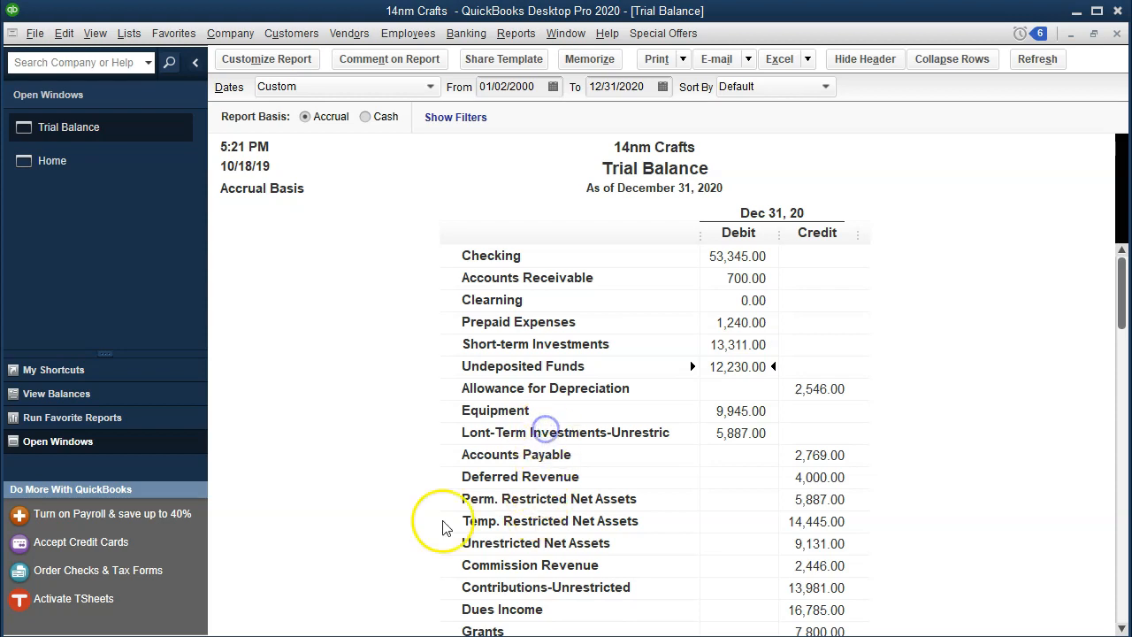
scroll(402, 547, "down", 2)
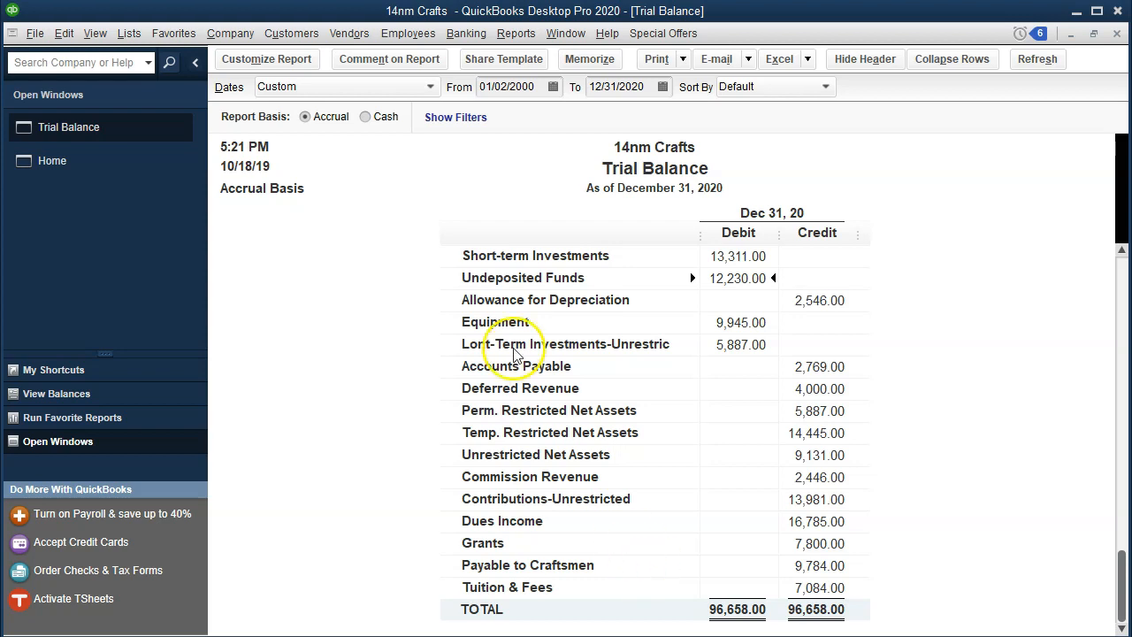
- Change the Payable to Craftsmen account's type to Other Current Liability in the Chart of Accounts and save it
left_click(133, 36)
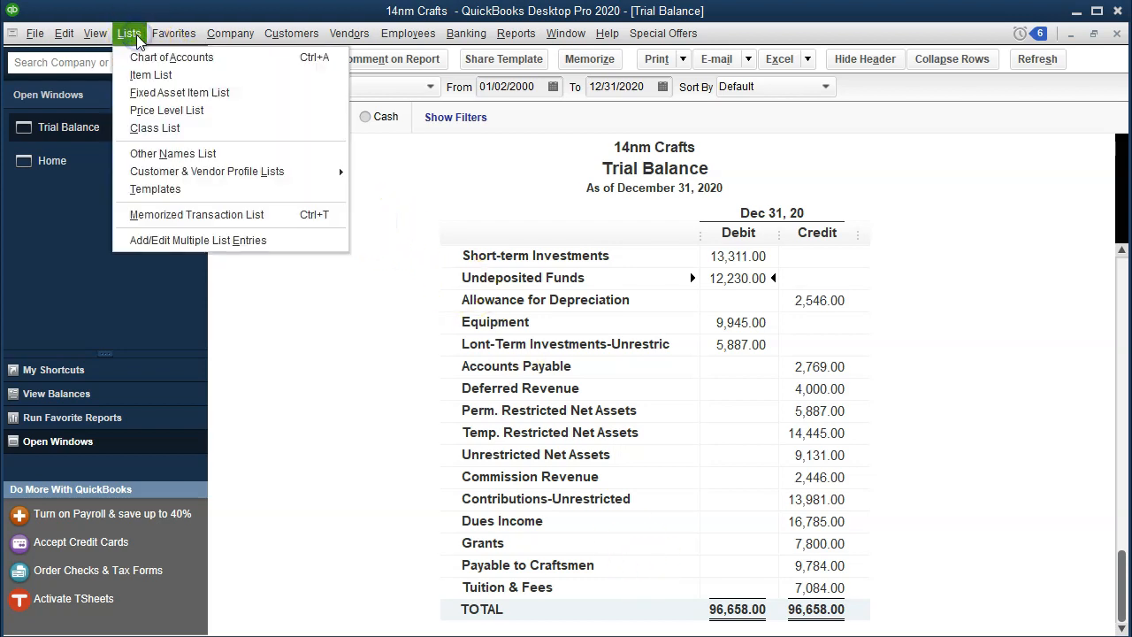
left_click(224, 62)
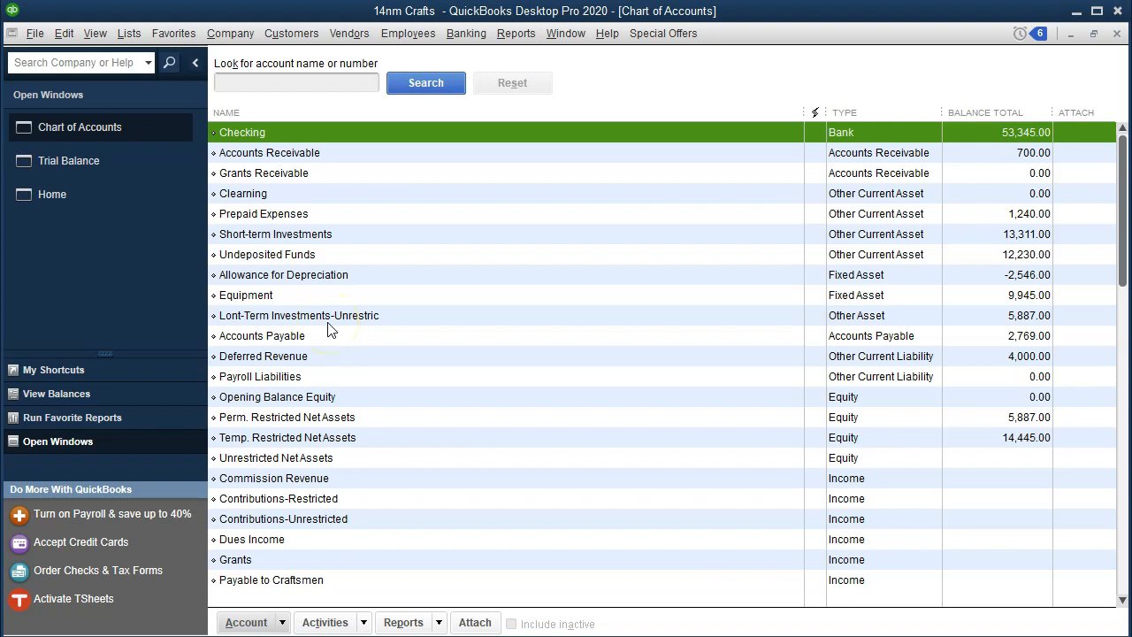
scroll(455, 397, "down", 1)
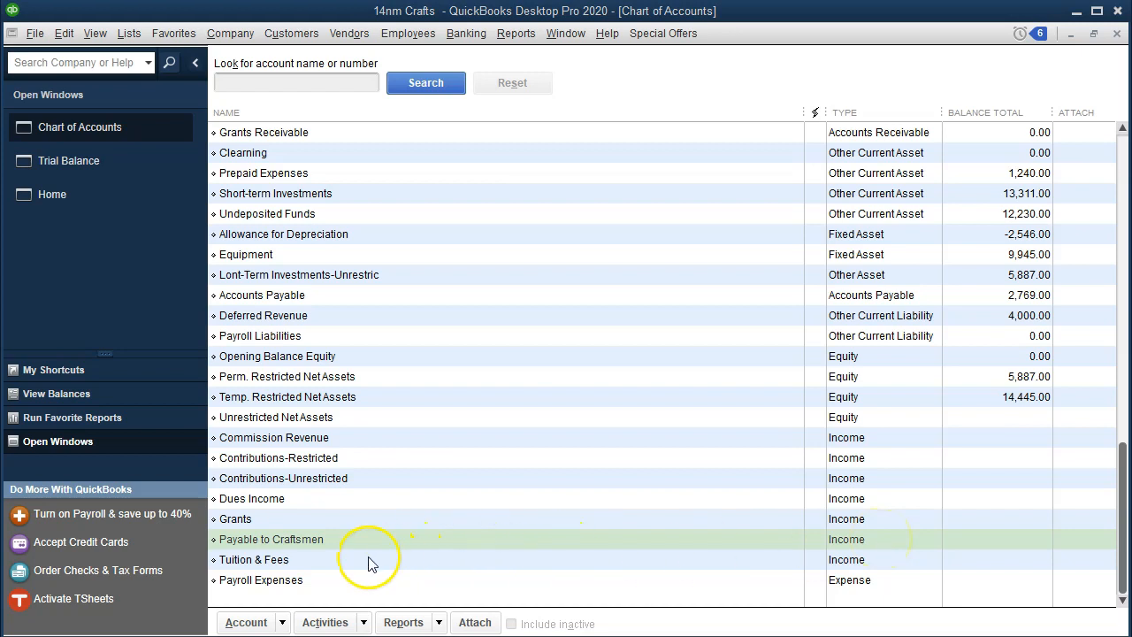
left_click(301, 545)
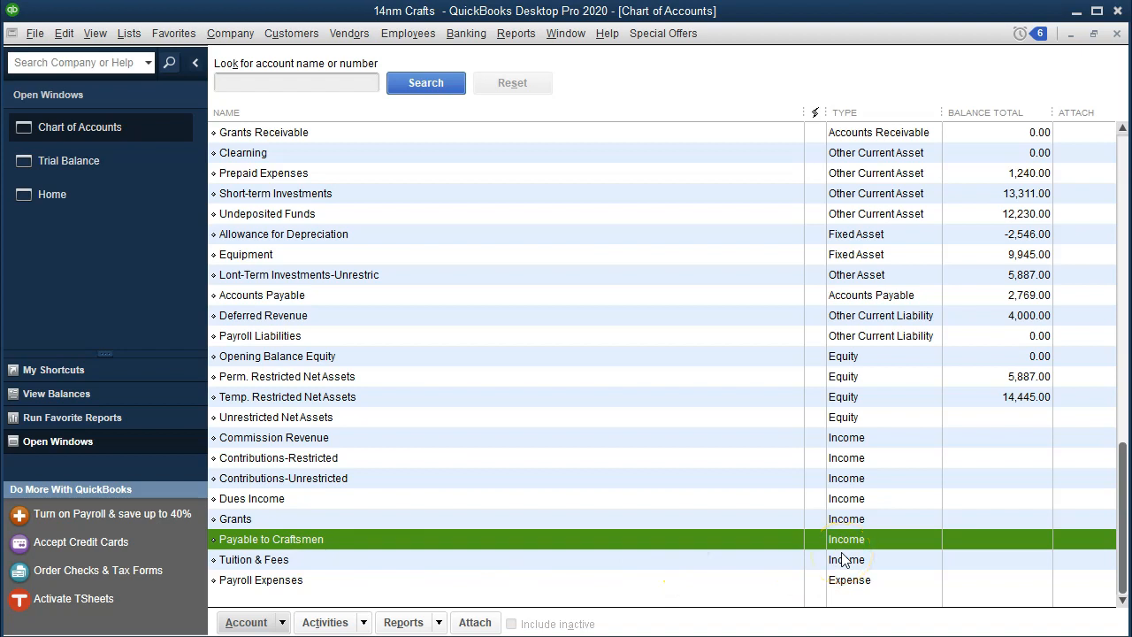
right_click(606, 541)
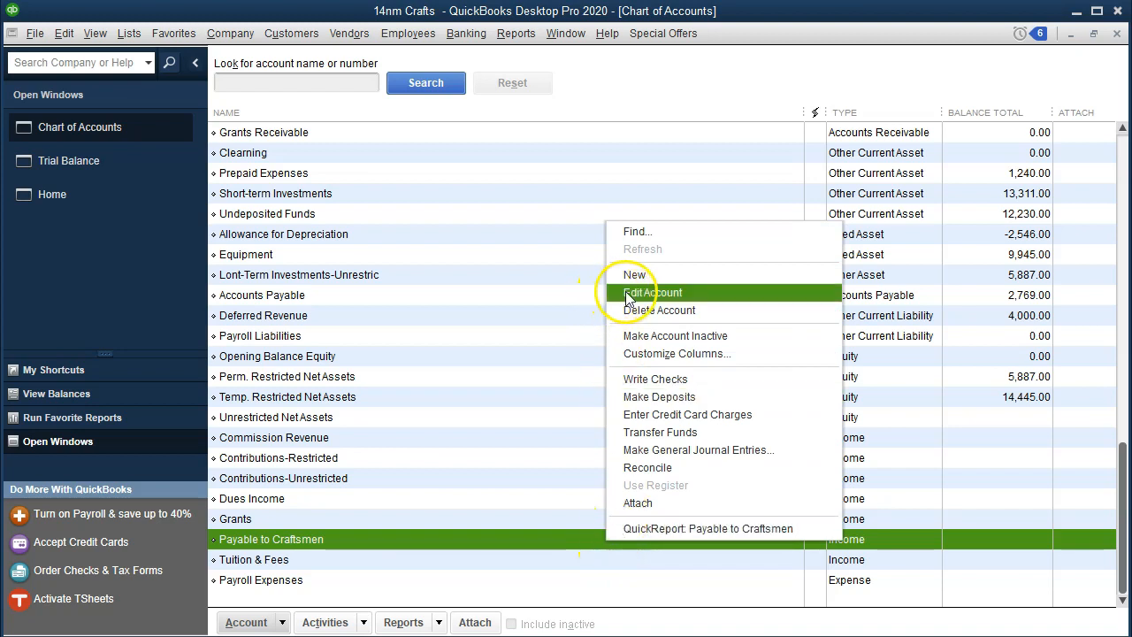
left_click(690, 296)
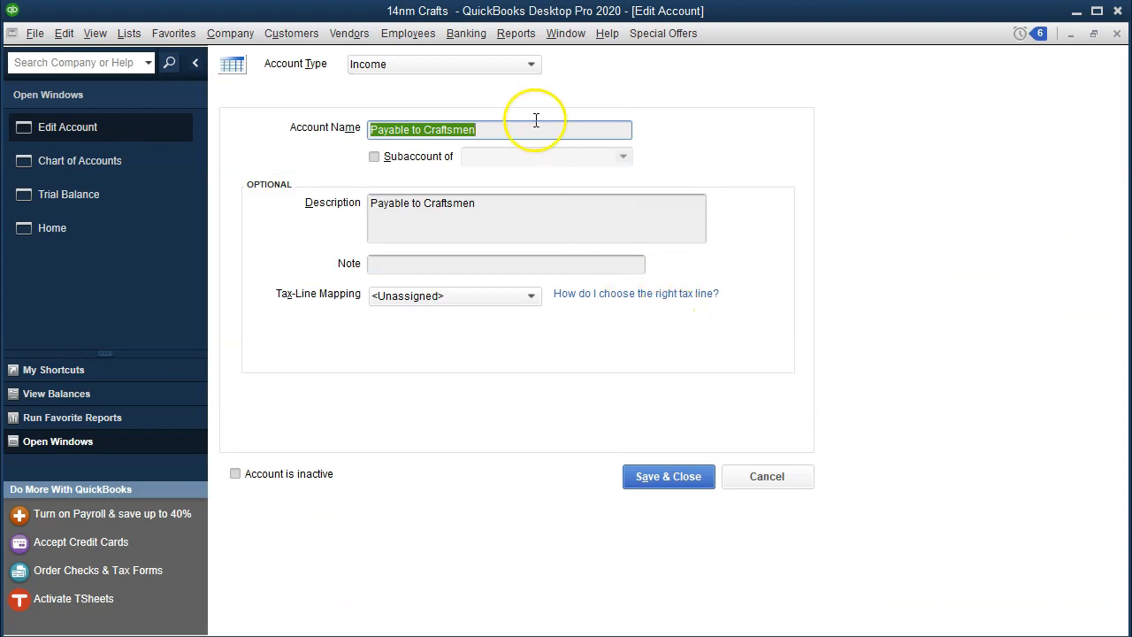
left_click(531, 69)
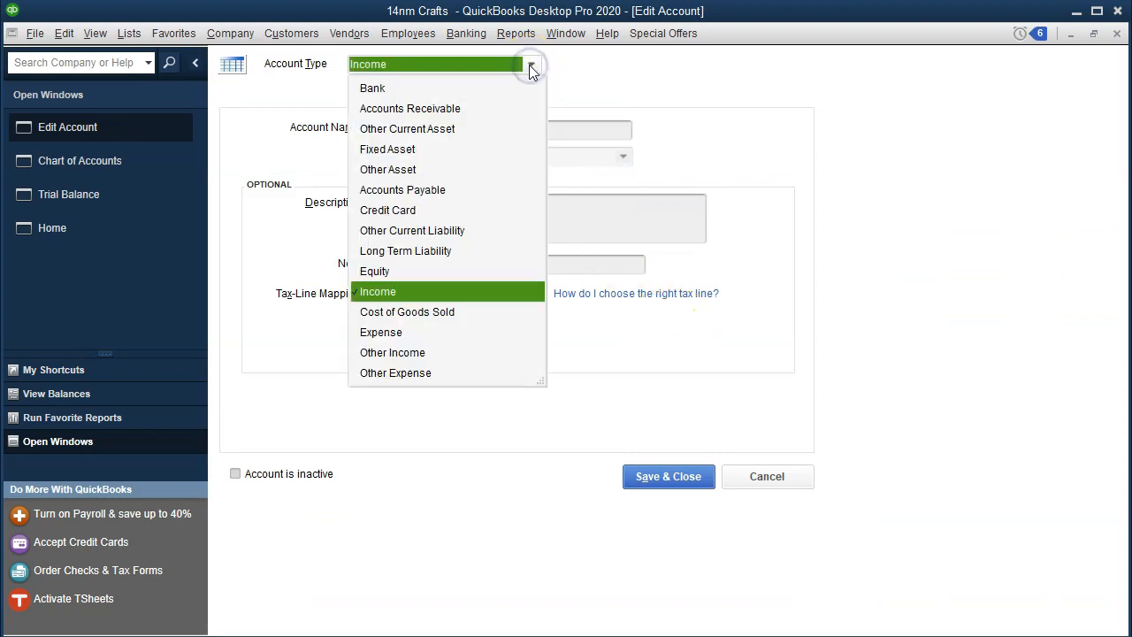
left_click(450, 232)
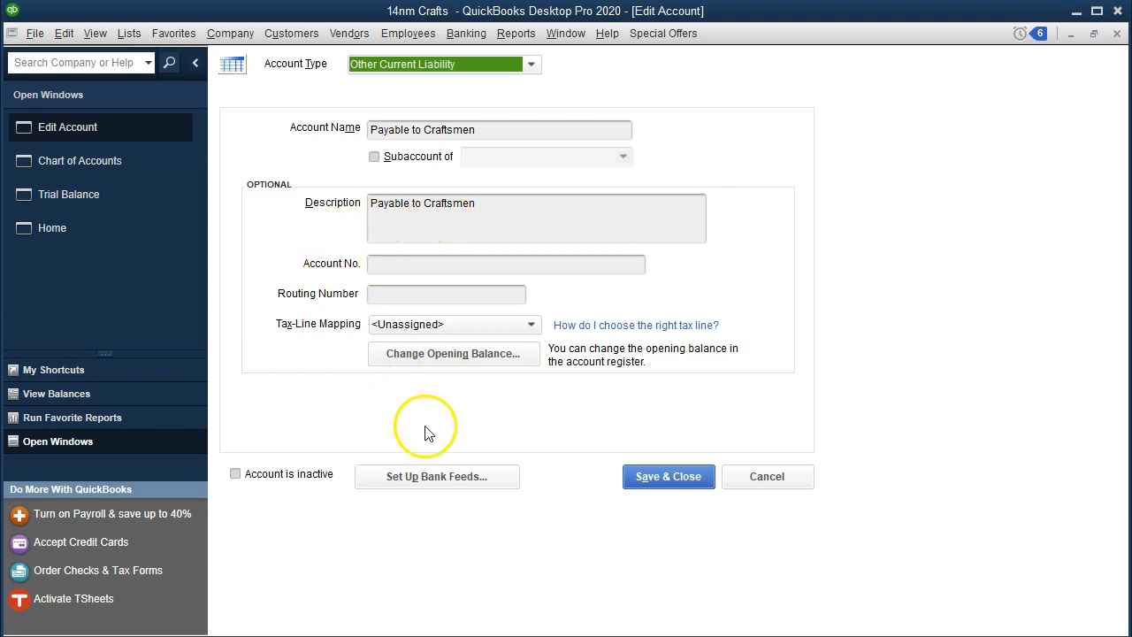
left_click(664, 477)
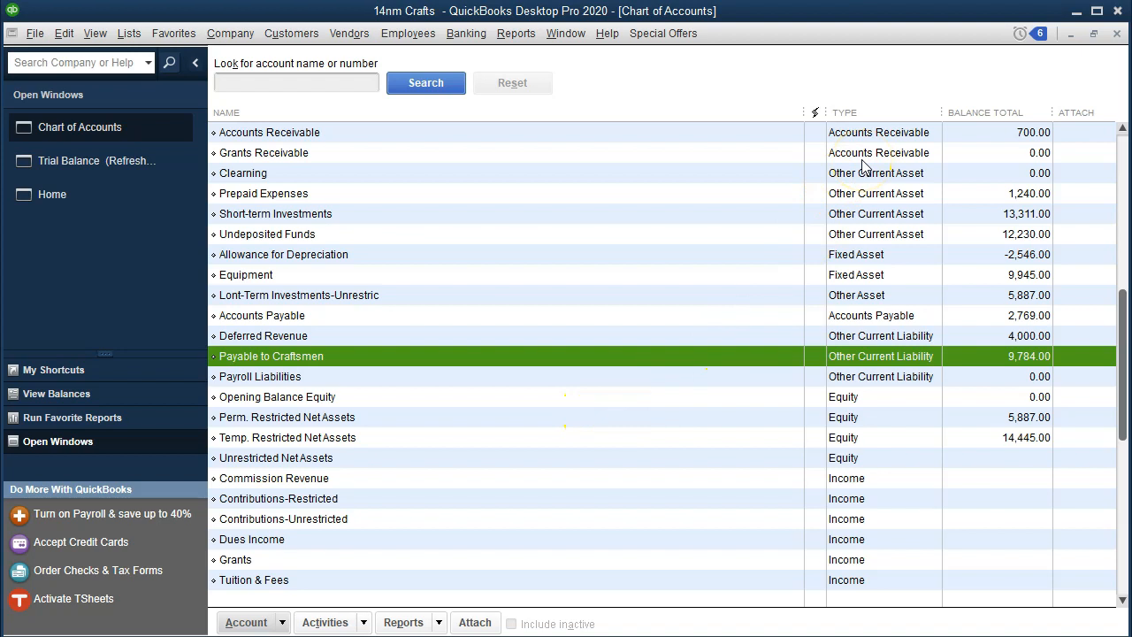
- Check Undeposited Funds, Payable to Craftsmen and Commission Revenue in the trial balance, and open the sales receipt behind Commission Revenue
left_click(1118, 35)
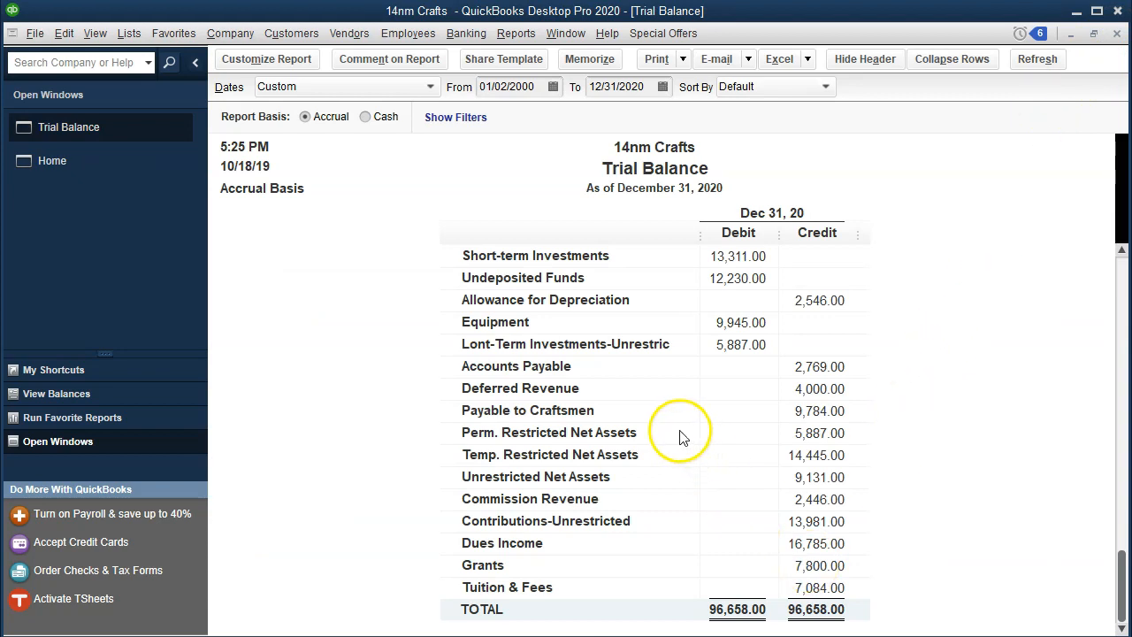
left_click(798, 411)
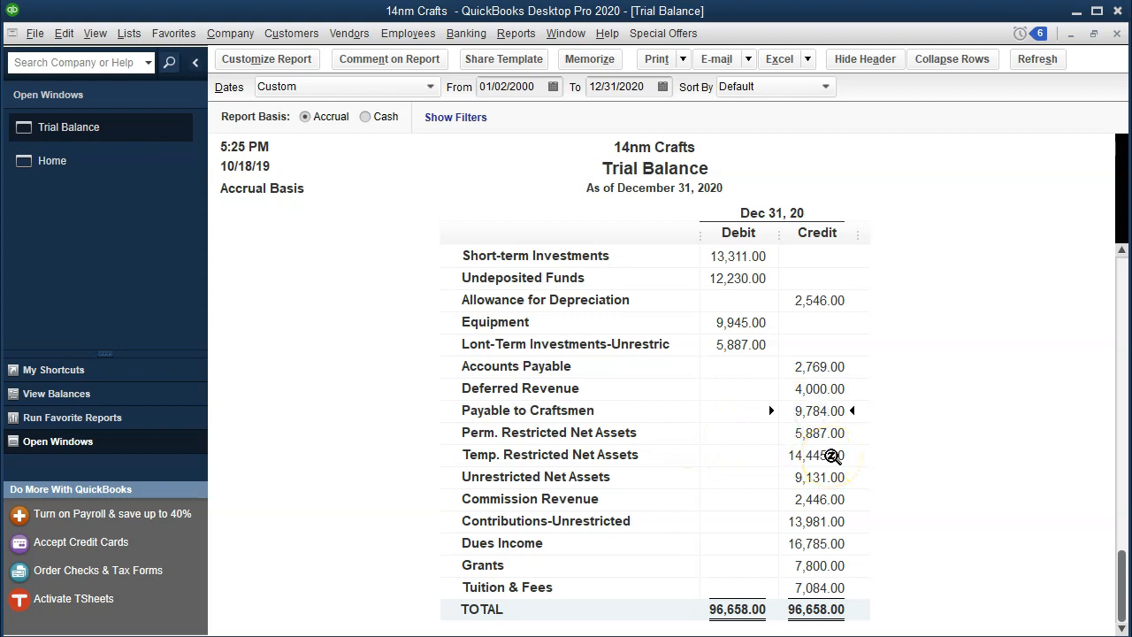
left_click(730, 277)
left_click(814, 409)
left_click(816, 499)
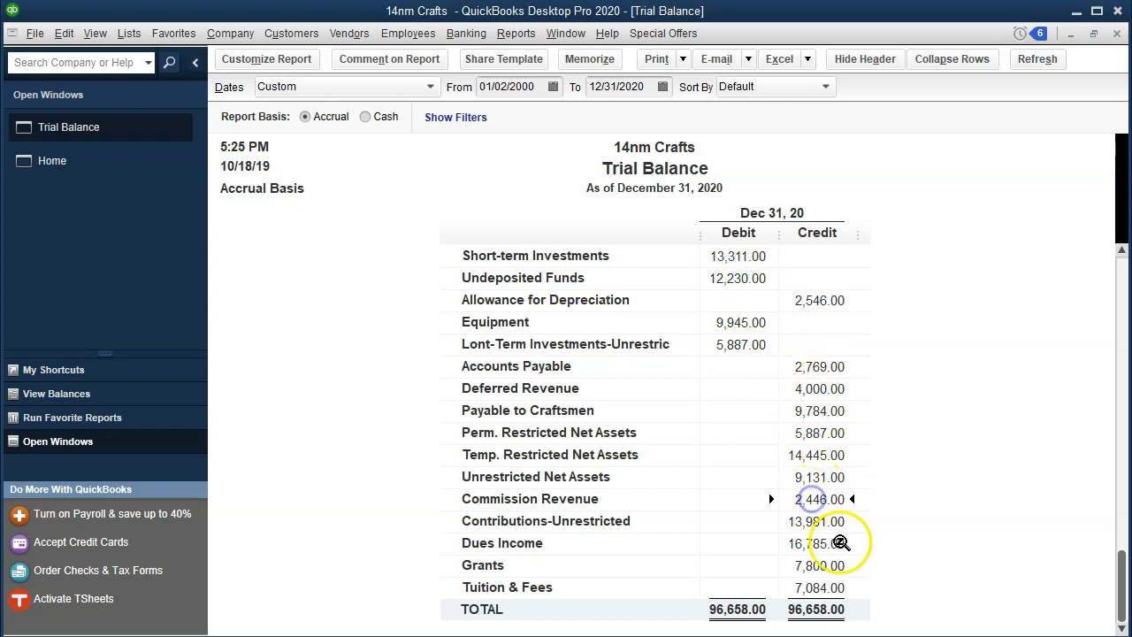
double_click(819, 500)
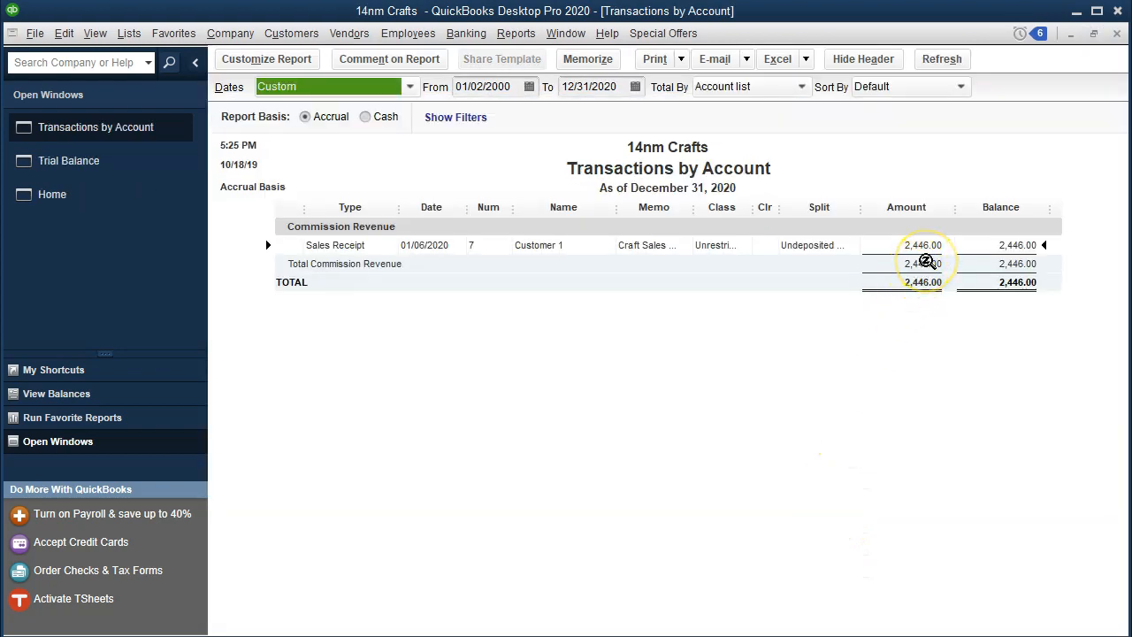
double_click(924, 246)
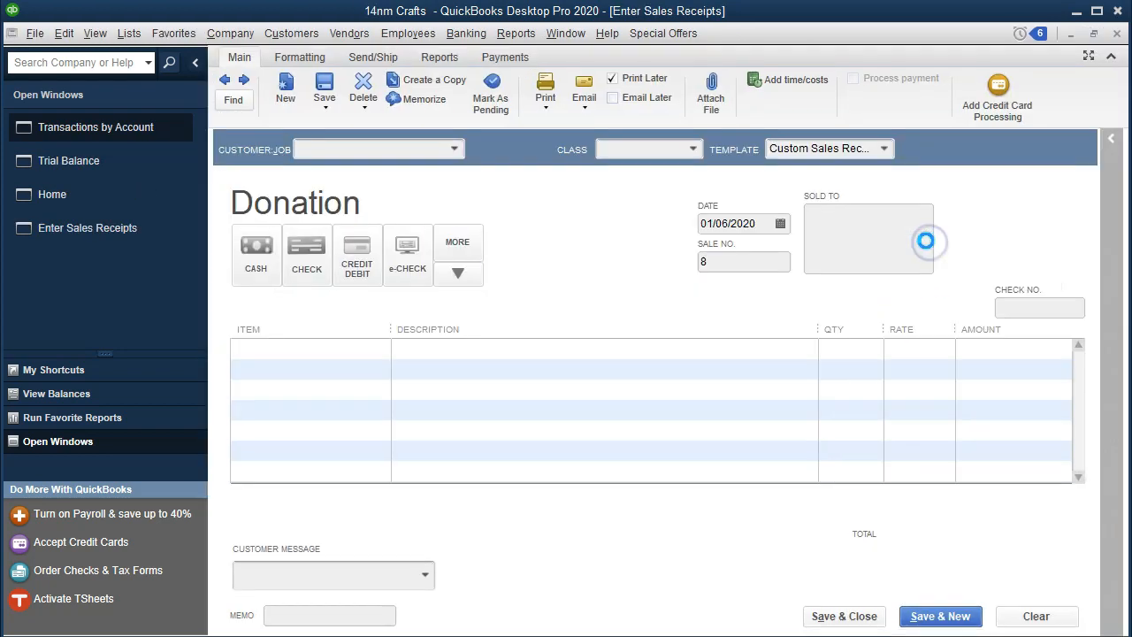
- Close the sales receipt and the account transactions report, and check Undeposited Funds and Checking in the trial balance
left_click(1116, 33)
left_click(1116, 33)
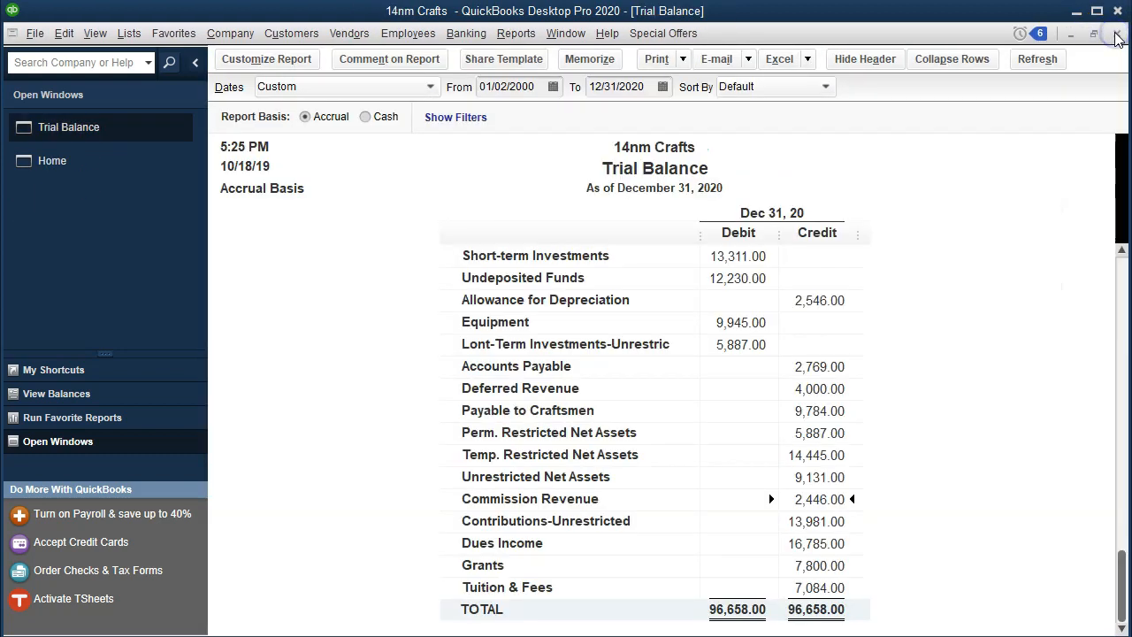
left_click(734, 278)
scroll(740, 291, "up", 2)
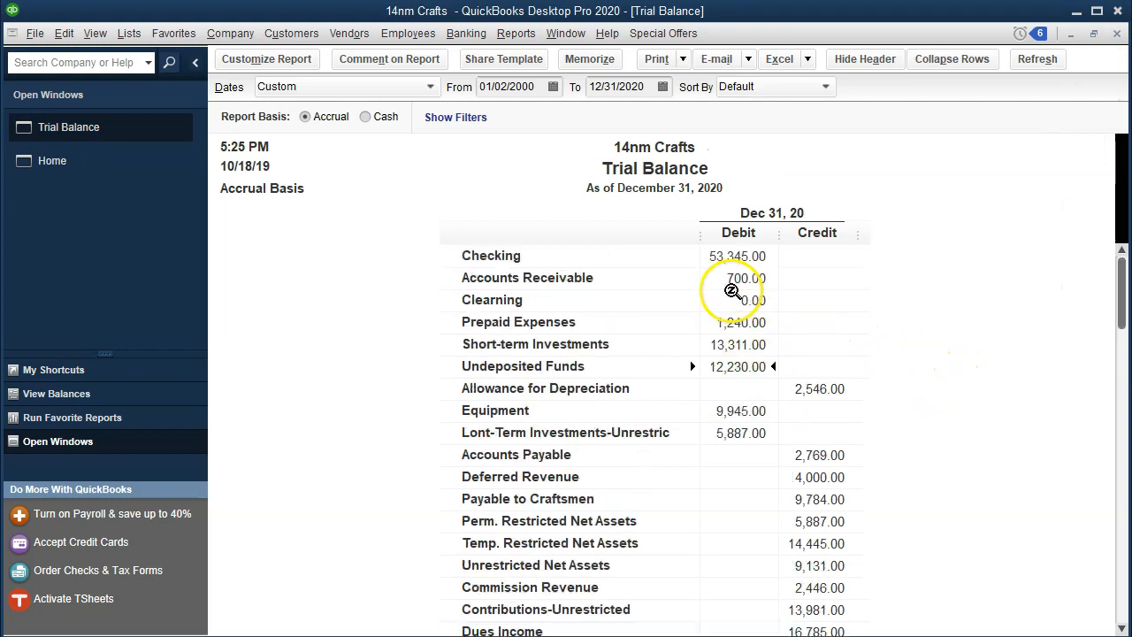
left_click(730, 263)
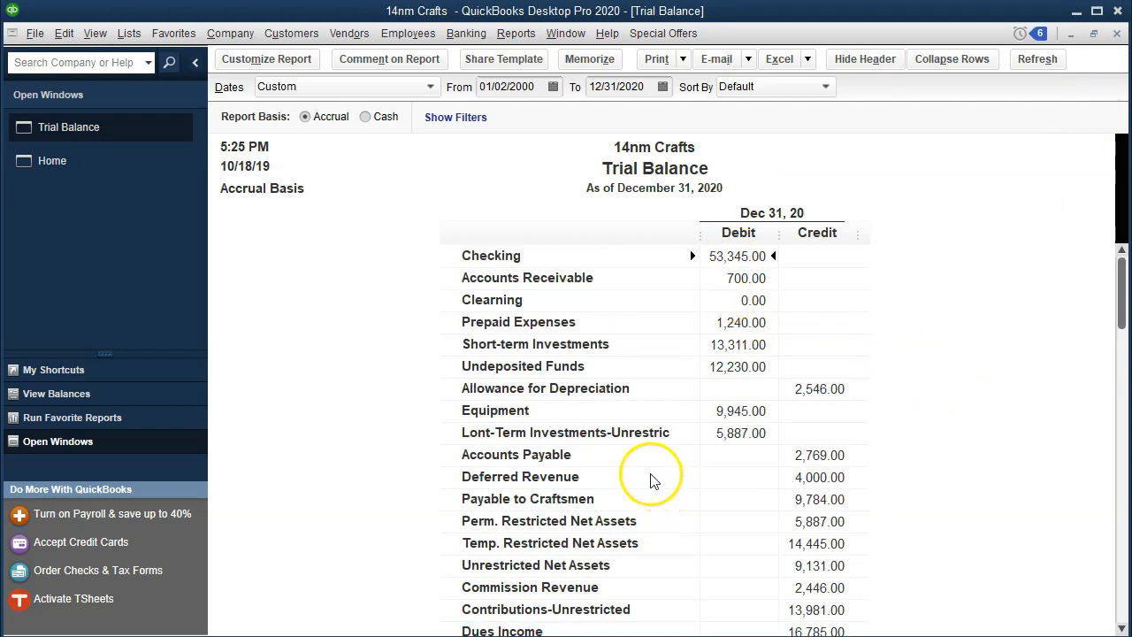
- Record the deposit of the 01/06/2020 sales receipt payment into Checking, saving and closing it with the future date accepted
left_click(118, 166)
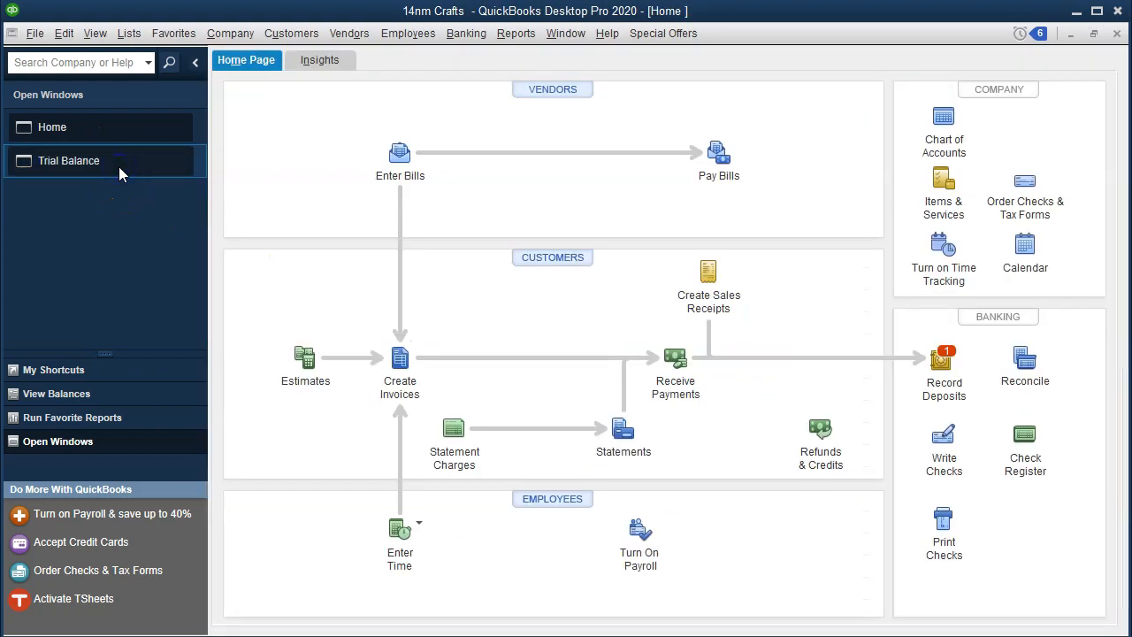
left_click(936, 363)
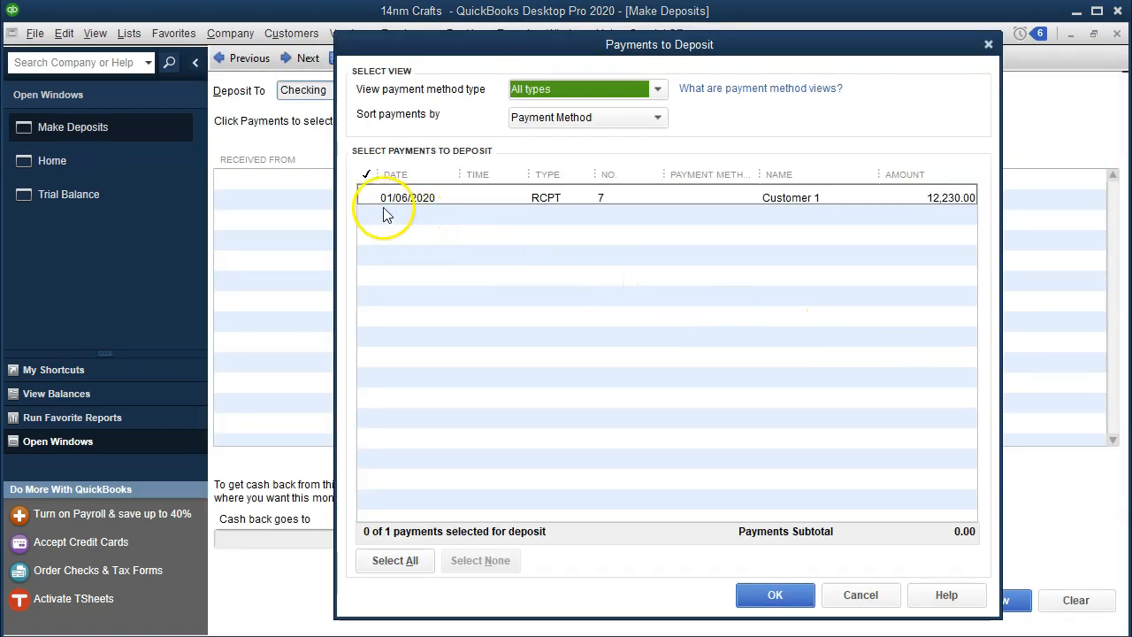
left_click(368, 196)
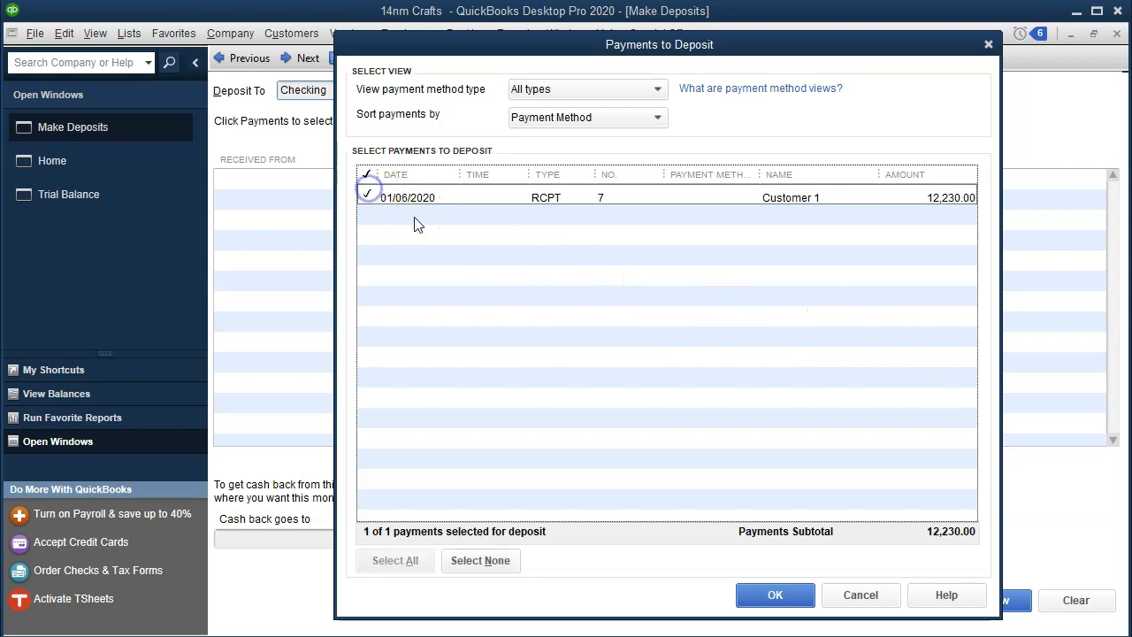
left_click(775, 596)
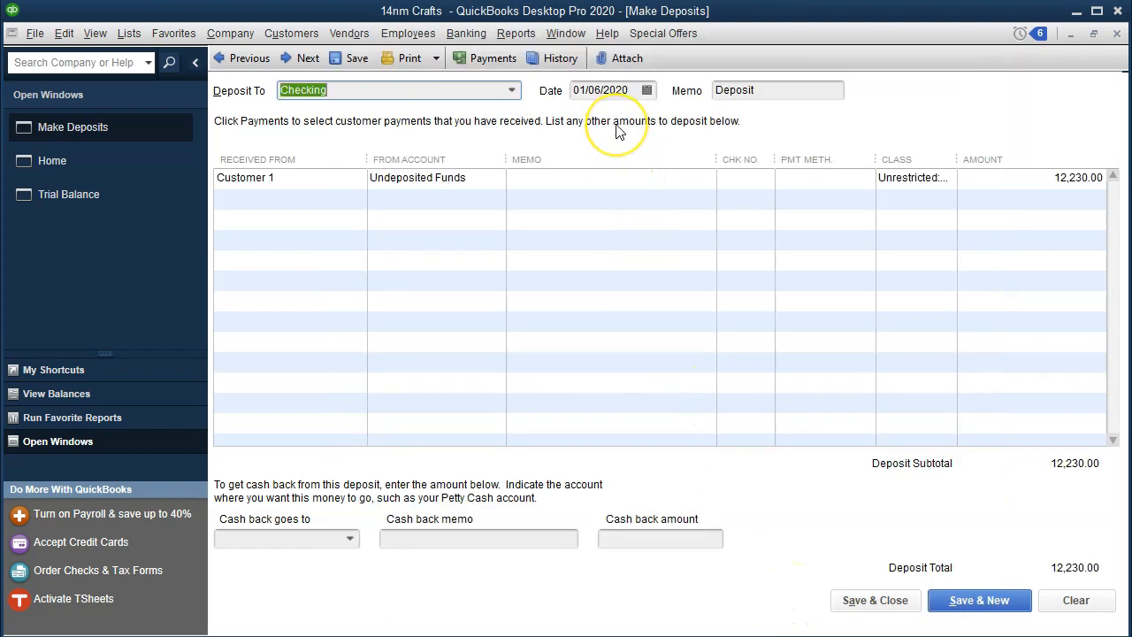
left_click(863, 605)
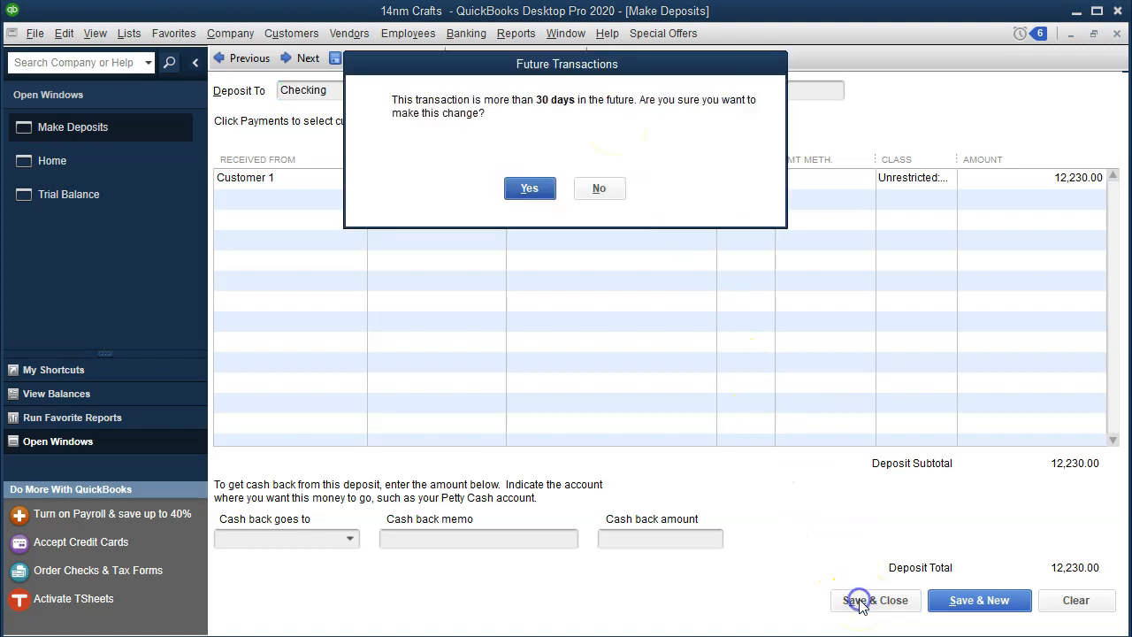
left_click(529, 189)
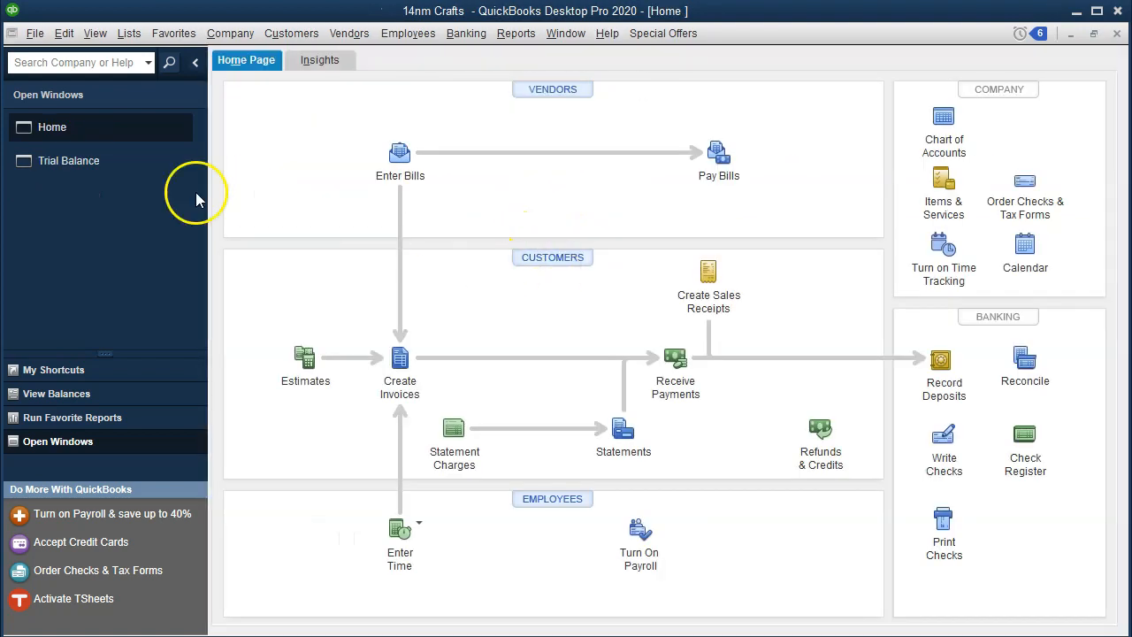
- Check Undeposited Funds and Checking in the trial balance, and review the transactions behind the Checking balance
left_click(60, 173)
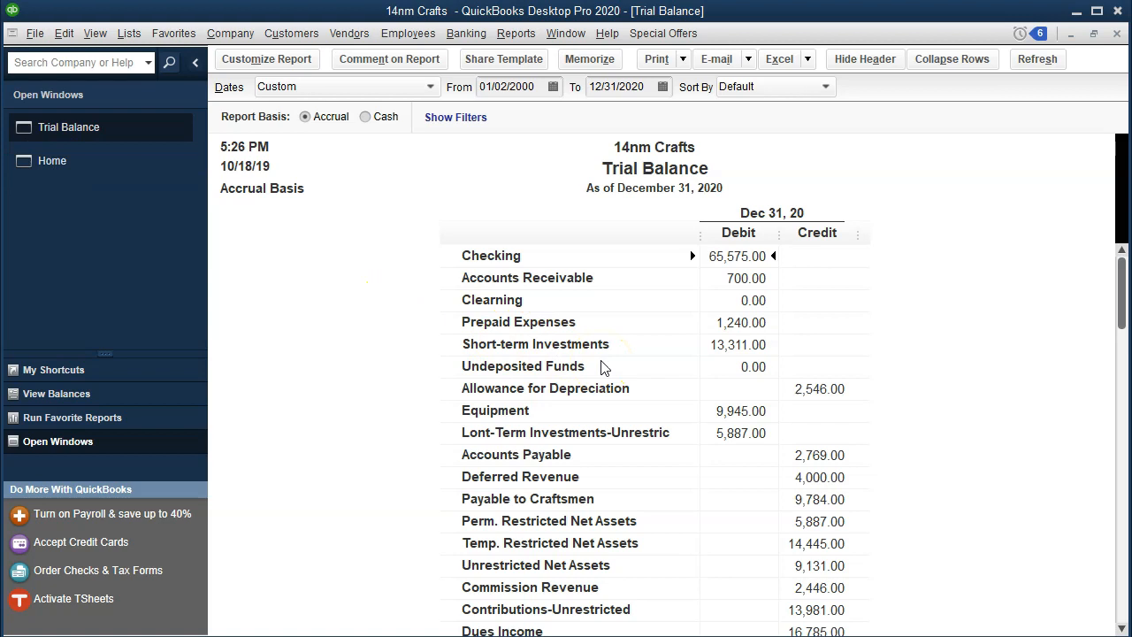
left_click(741, 368)
double_click(726, 257)
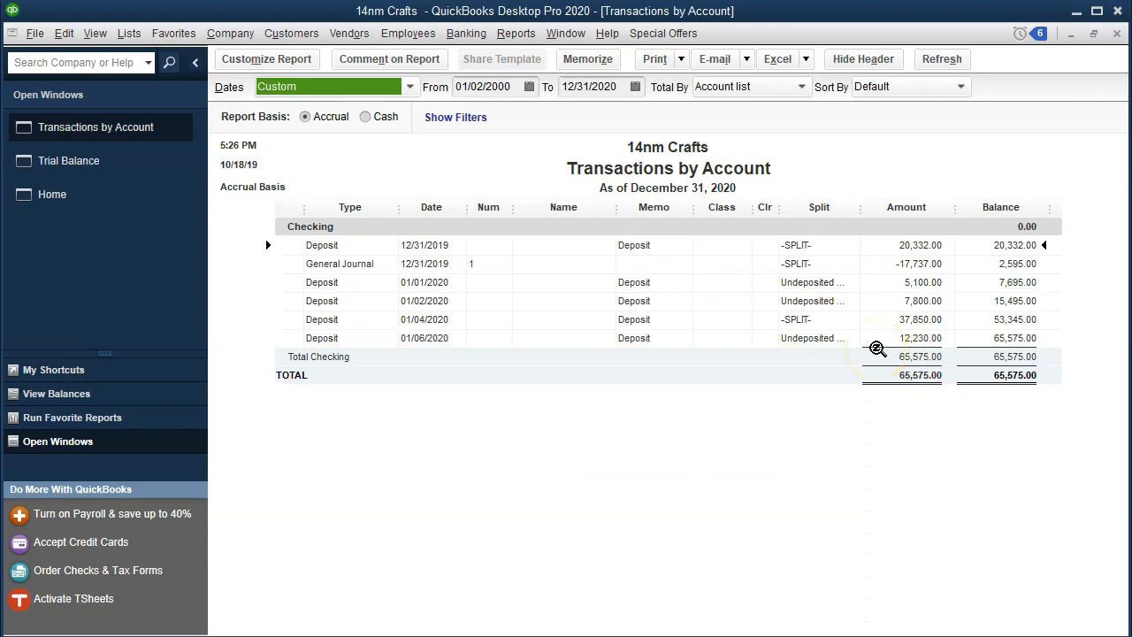
left_click(1118, 33)
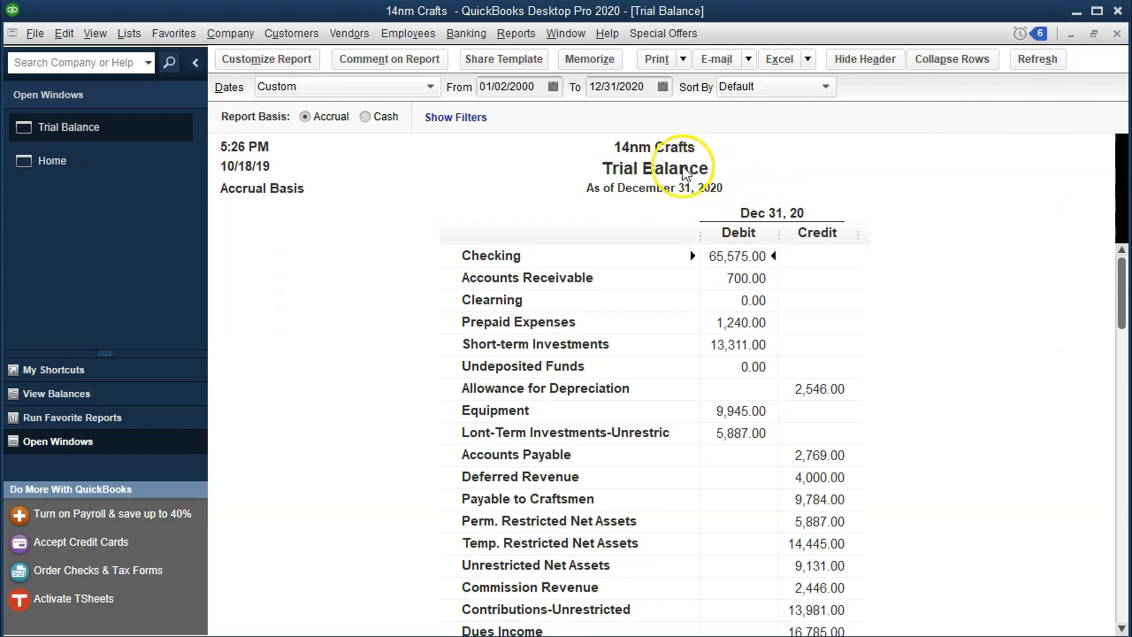
- Create a Profit & Loss by Class report for 01/01/2020 to 12/31/2020
left_click(526, 35)
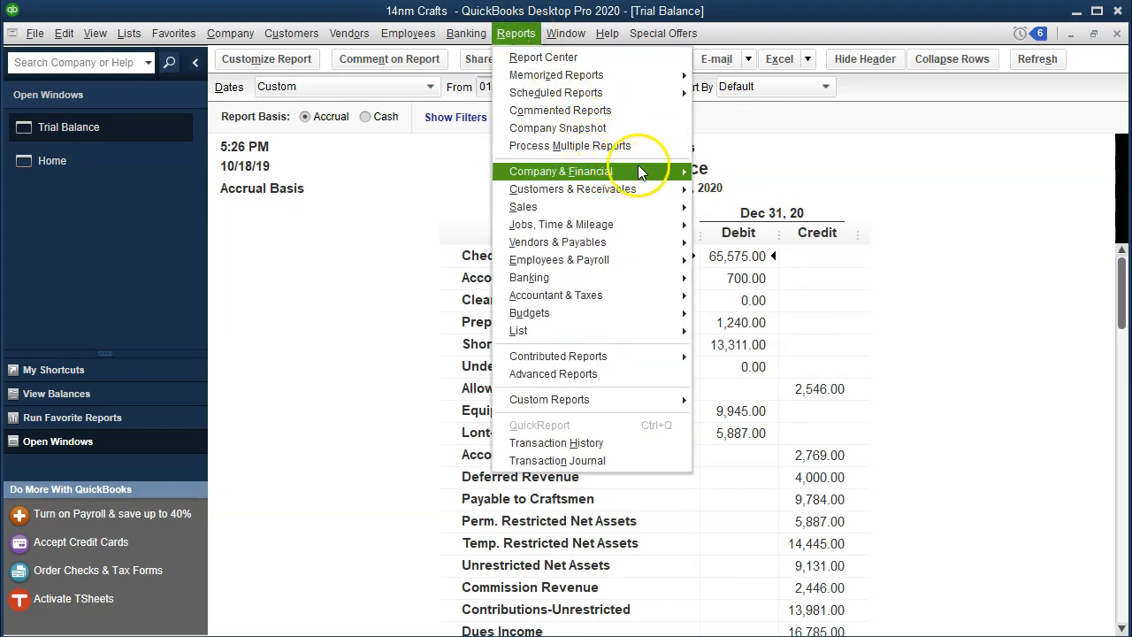
mouse_move(652, 172)
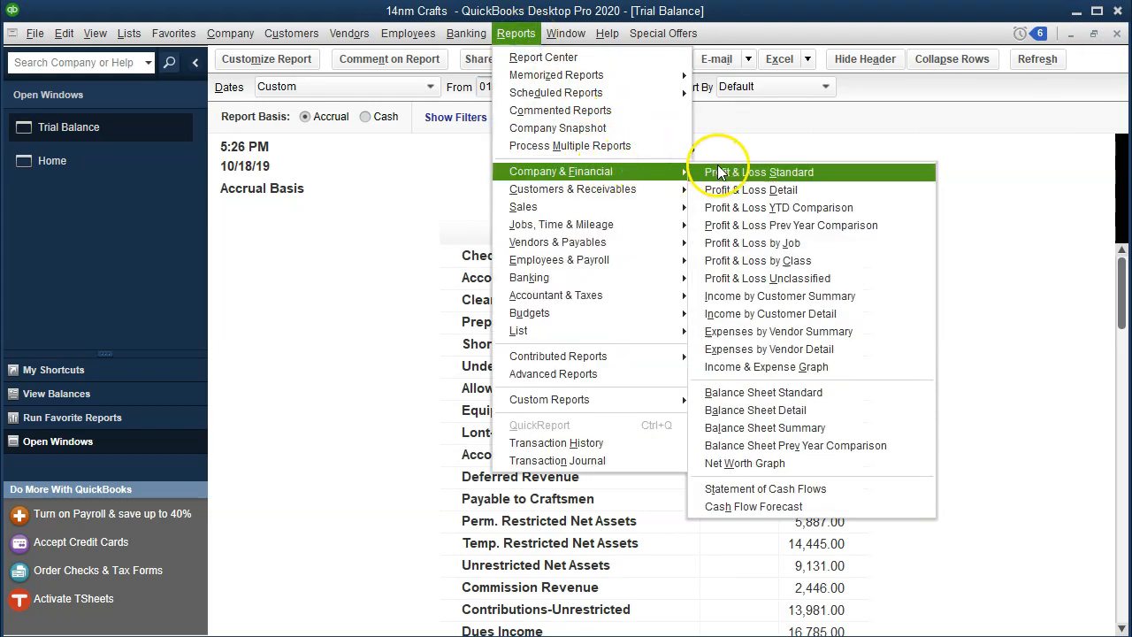
left_click(824, 262)
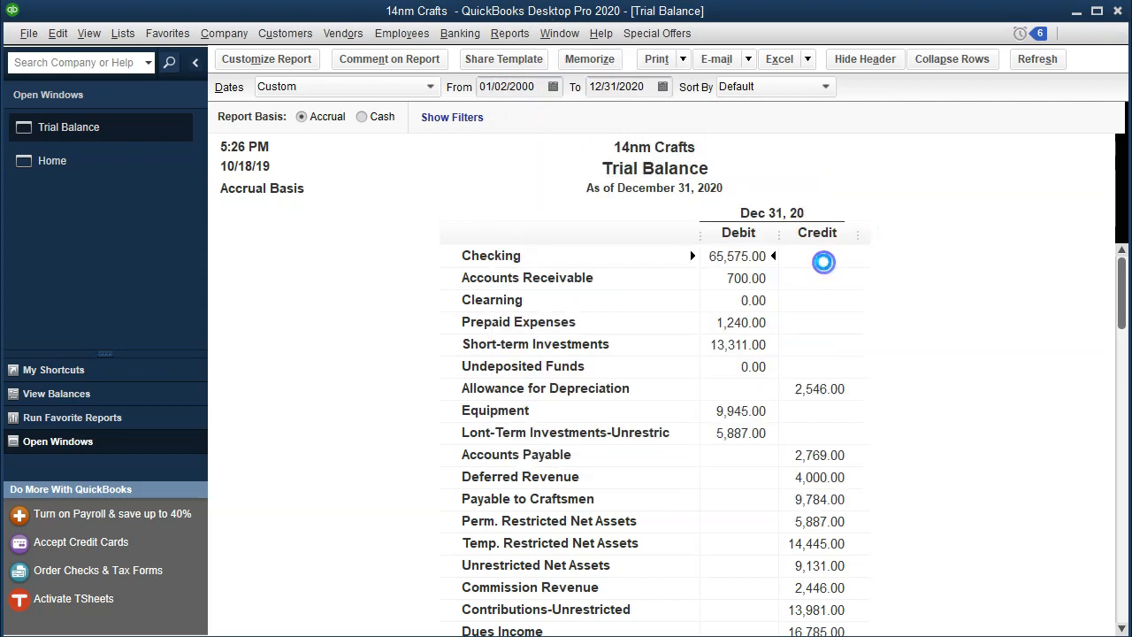
key("Tab")
type("01/01/2020")
key("Tab")
type("12312020")
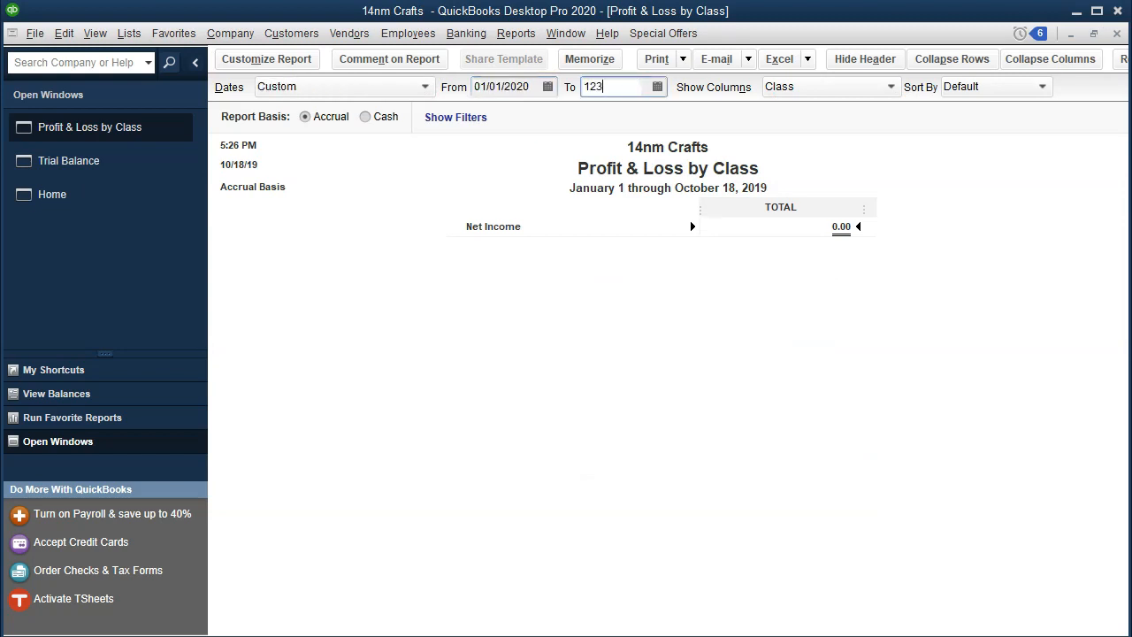
key("Tab")
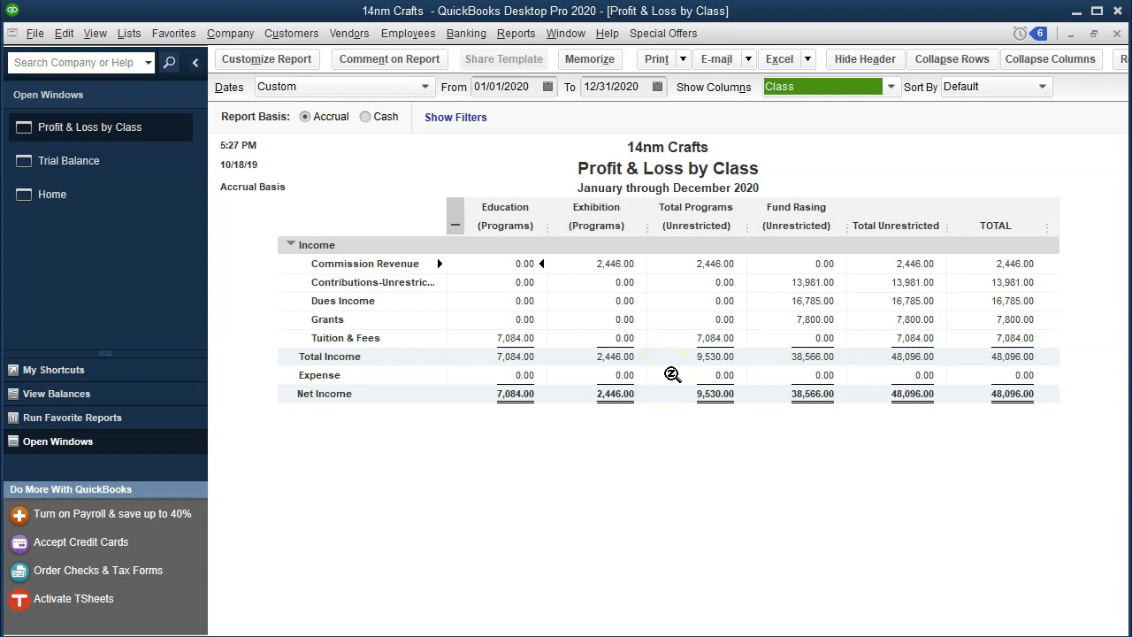
- Examine the Exhibition program's Commission Revenue, and compare the collapsed Unrestricted total with the expanded class columns
left_click(617, 264)
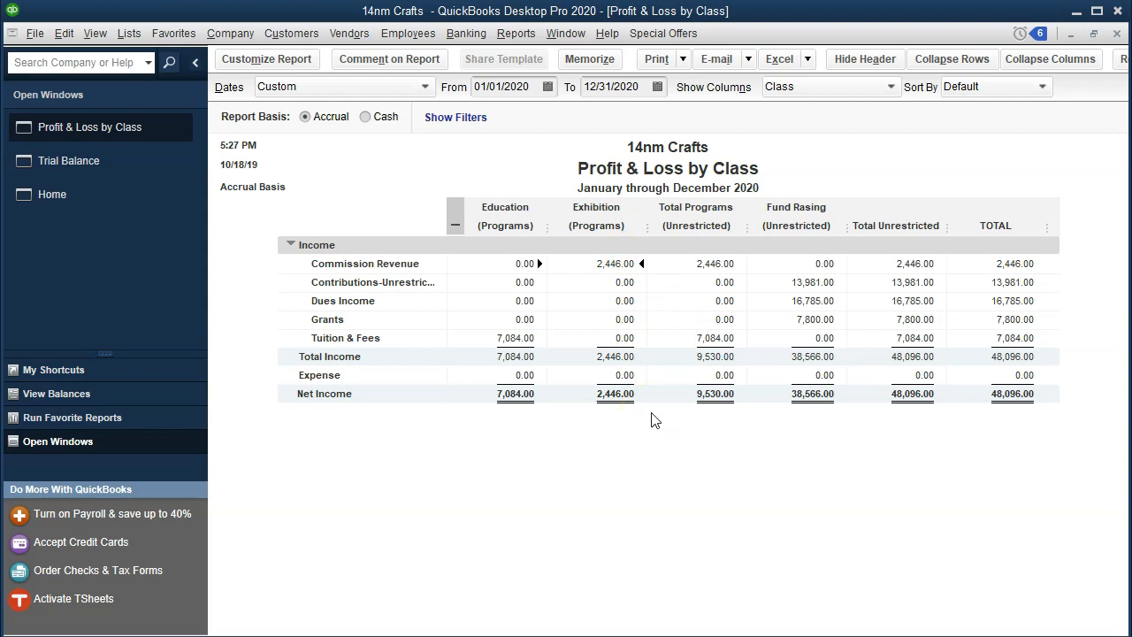
left_click(457, 218)
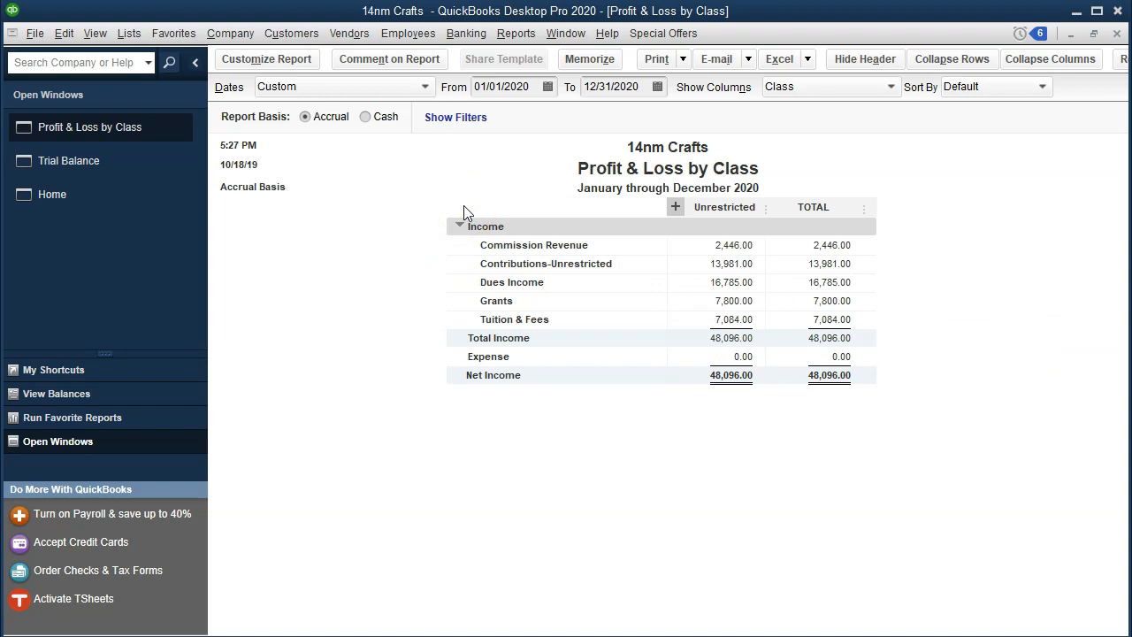
left_click(675, 207)
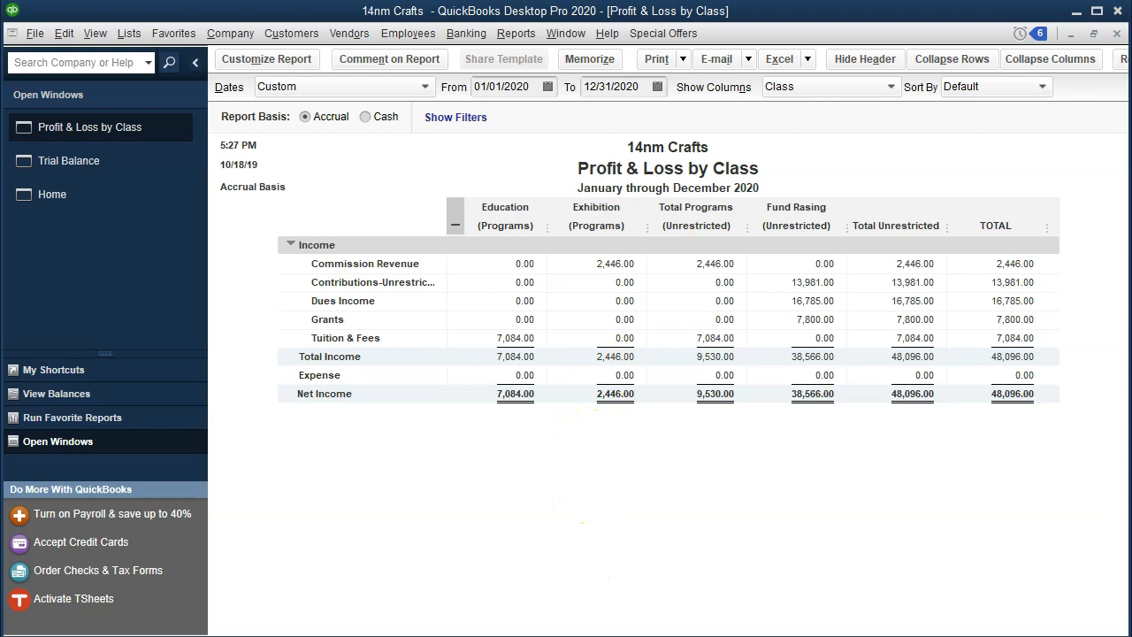
- Switch to the Excel worksheet and examine the expense allocation table's program, Management & General and Fund Raising columns
key("alt+Tab")
left_click(693, 485)
key("Right")
key("Right")
key("Right")
key("Right")
key("Right")
key("Right")
key("Right")
key("Right")
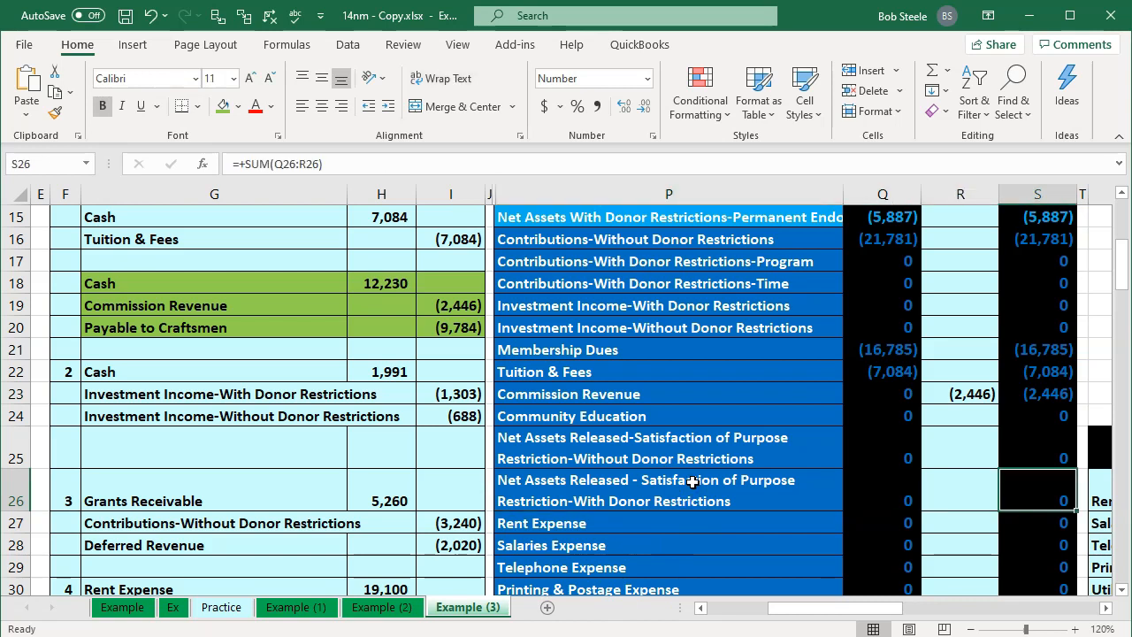
key("Right")
key("Up")
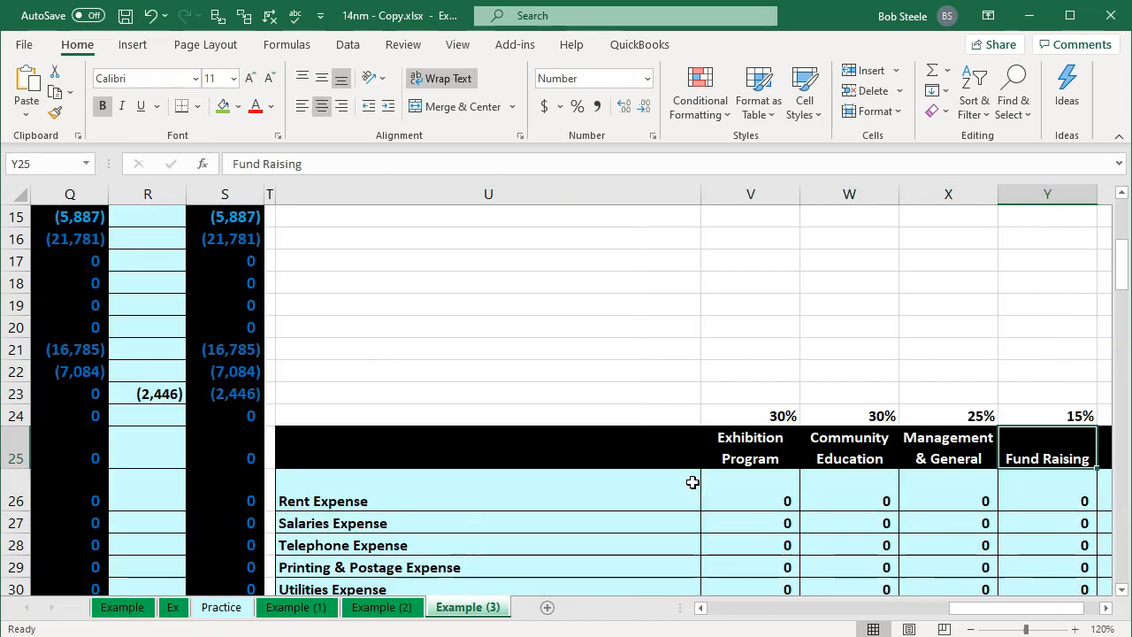
key("Up")
key("Right")
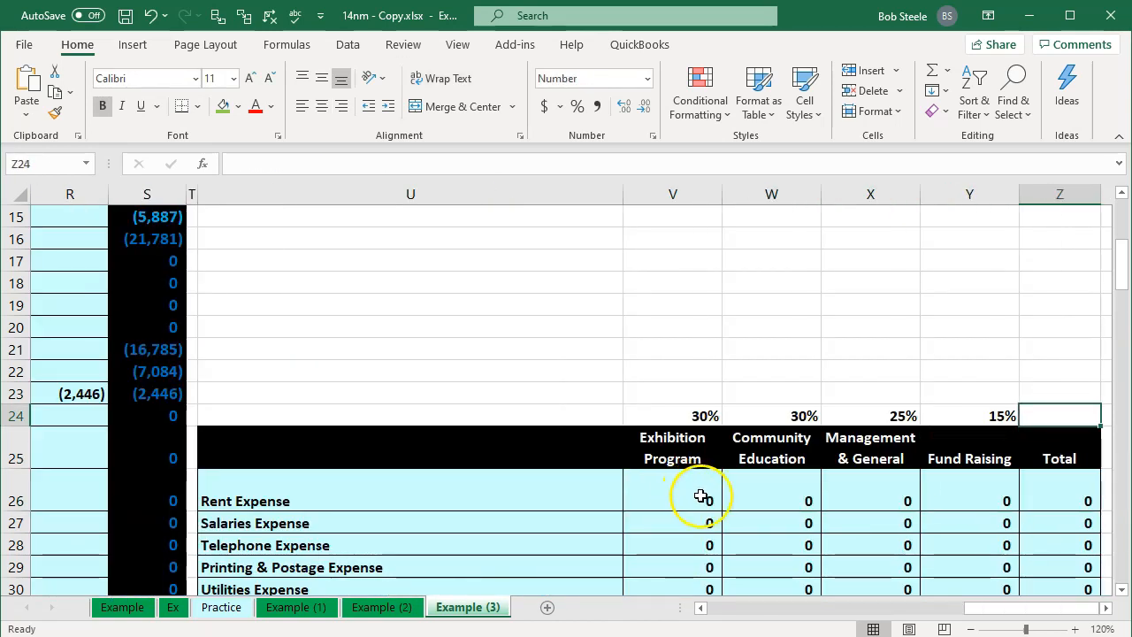